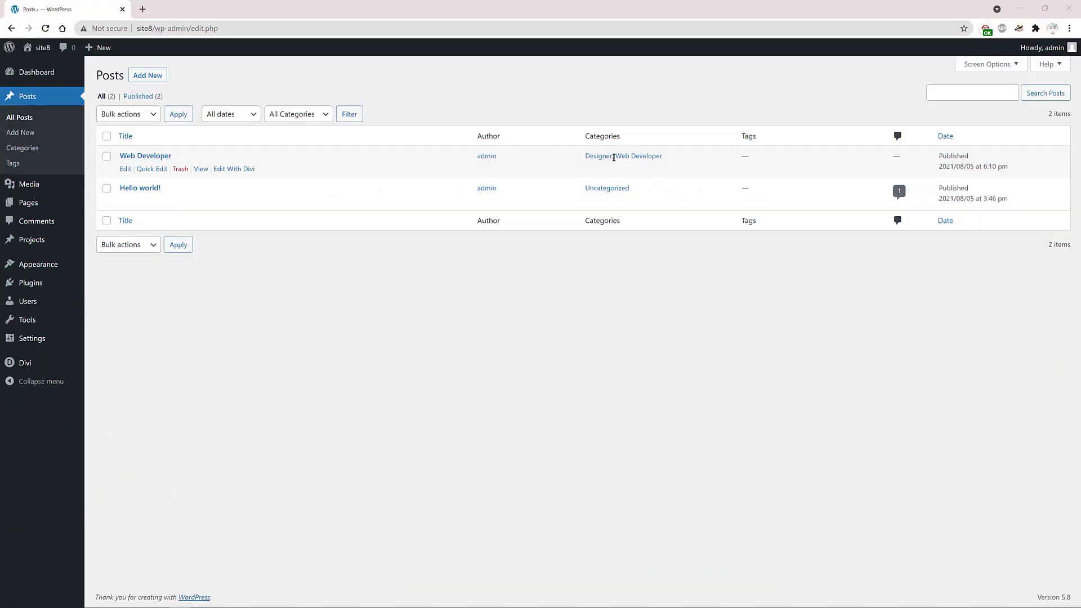
# Step: View the Web Developer post on the live site
pyautogui.click(201, 169)
pyautogui.scroll(-4, 429, 318)
pyautogui.scroll(4, 428, 318)
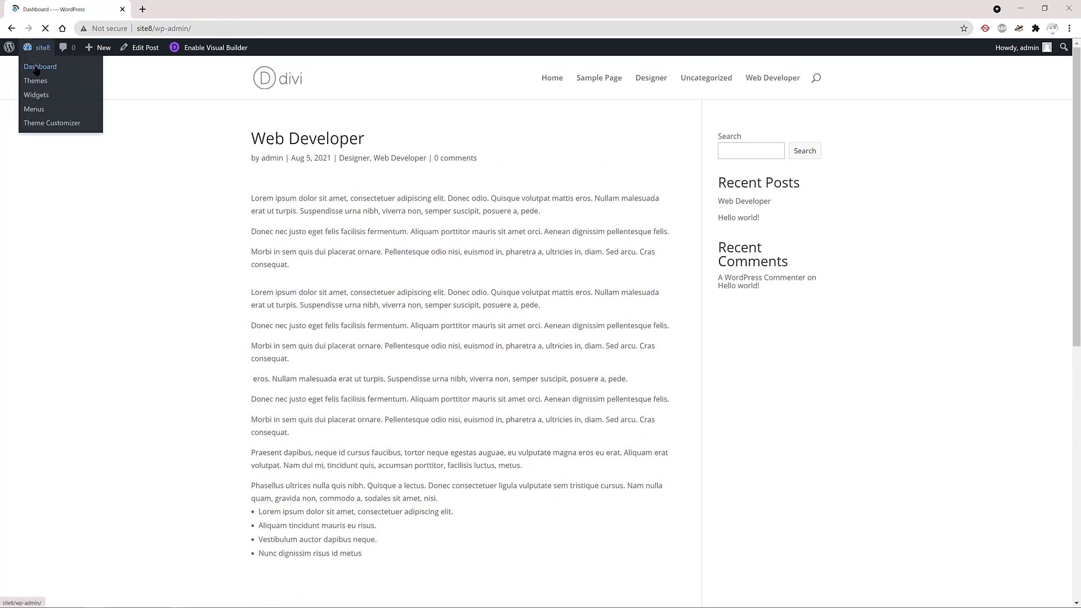
# Step: Open the Web Developer post from the admin posts list, then return to the list
pyautogui.click(37, 67)
pyautogui.click(27, 135)
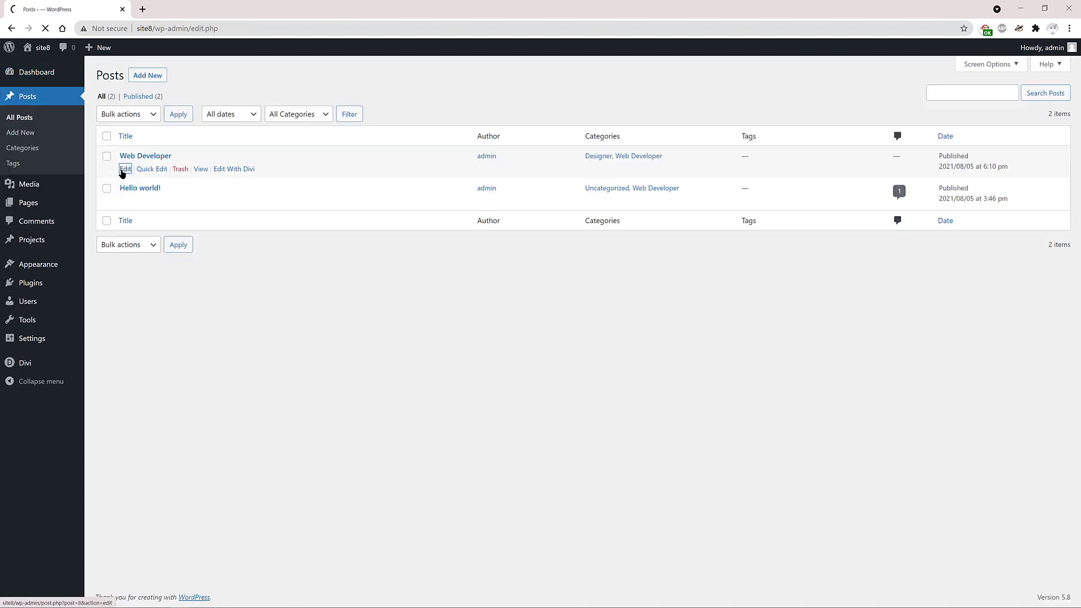
pyautogui.click(125, 169)
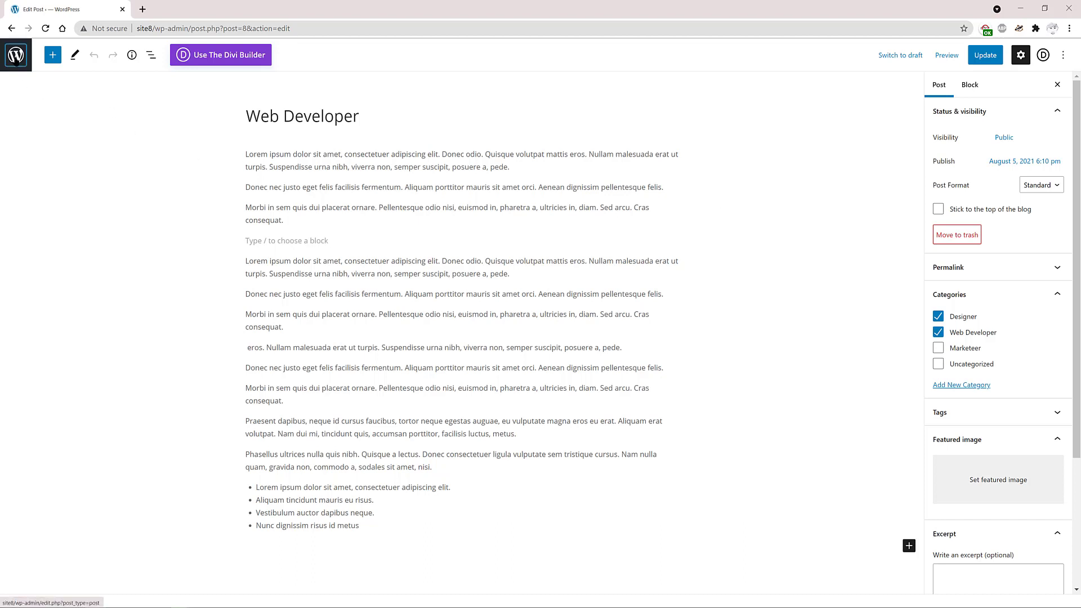
pyautogui.click(16, 59)
# Step: Search the plugin directory for 'advanced custom fields' and install Advanced Custom Fields
pyautogui.moveTo(31, 285)
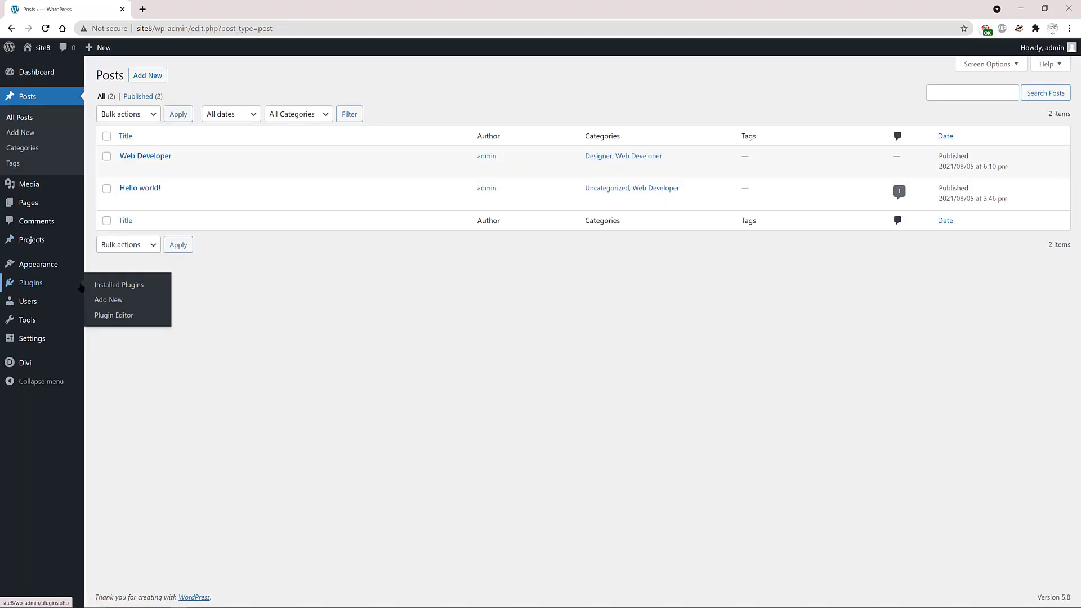
pyautogui.click(108, 299)
pyautogui.click(937, 107)
pyautogui.write('adv')
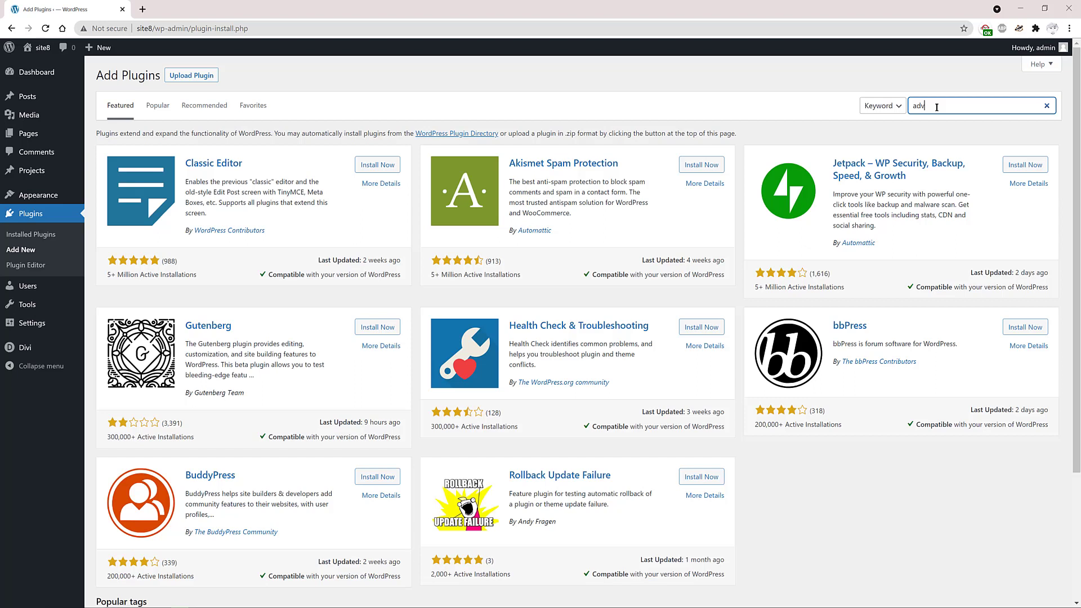
pyautogui.write('anced custom fielkds')
pyautogui.press('BackSpace')
pyautogui.press('BackSpace')
pyautogui.press('BackSpace')
pyautogui.write('ds')
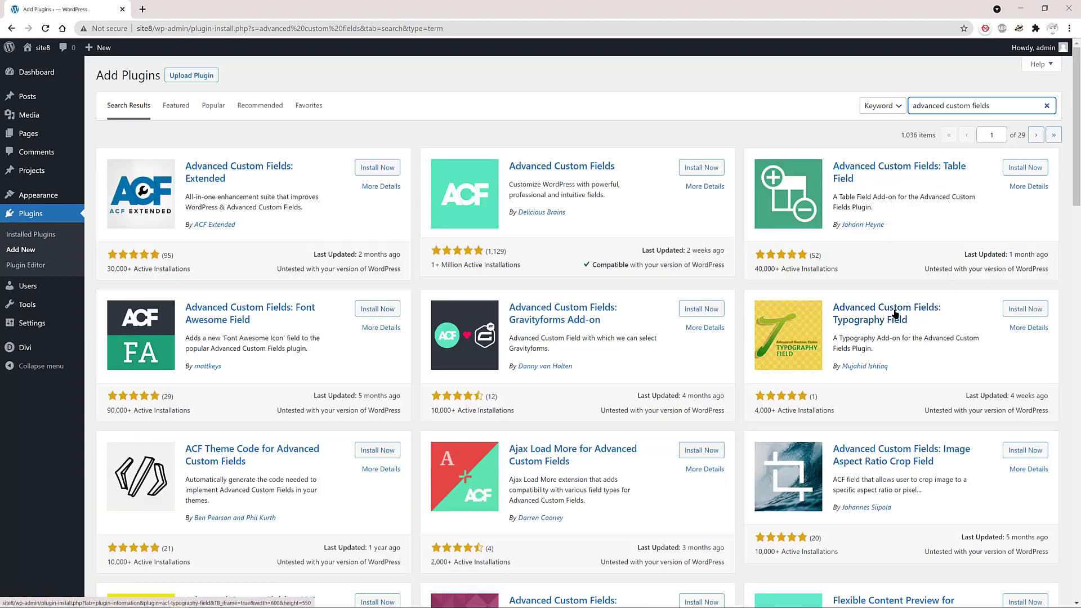
pyautogui.click(711, 172)
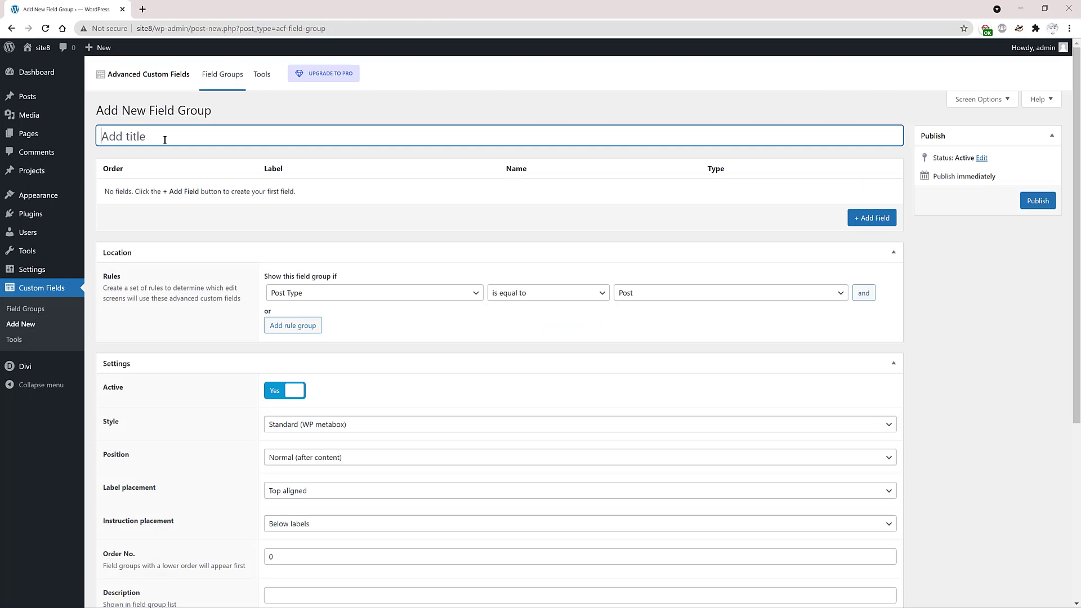
# Step: Title the field group 'Jobs' and add a 'Jobs Title' Checkbox field
pyautogui.write('Jobs')
pyautogui.click(678, 369)
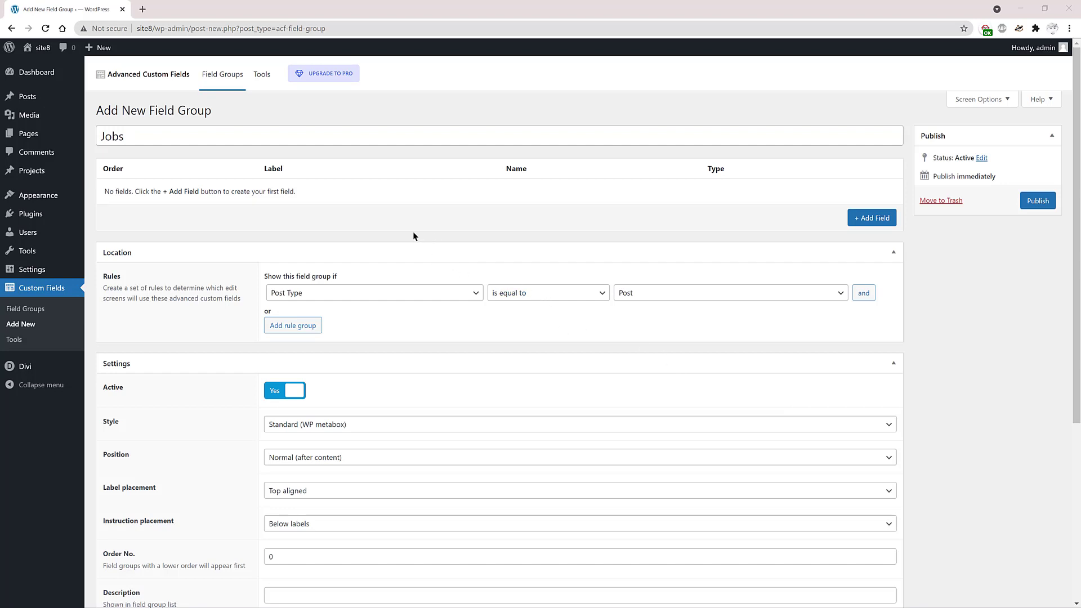
pyautogui.click(872, 218)
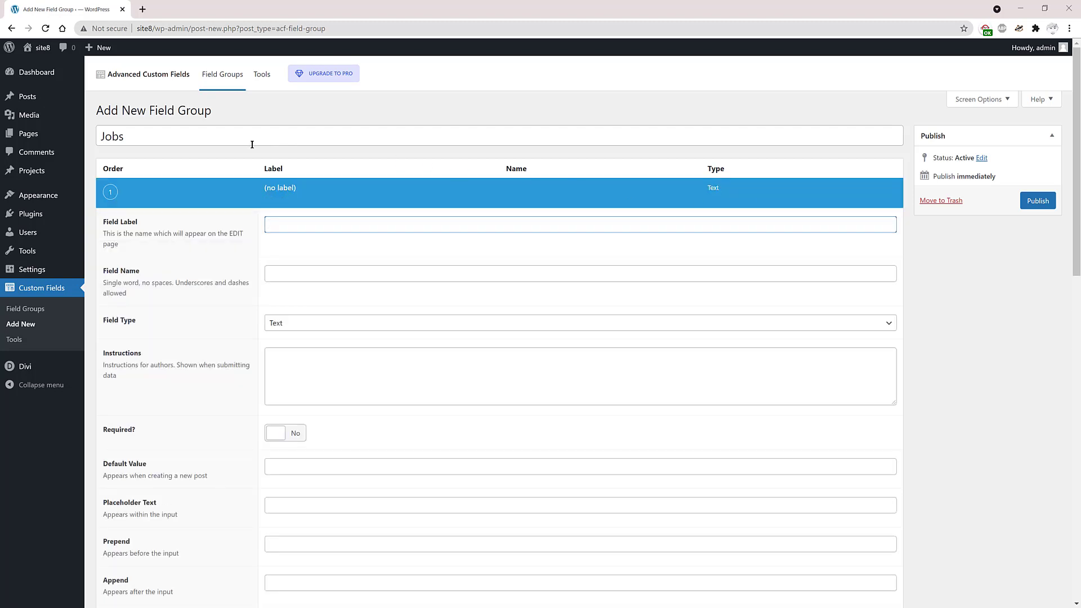
pyautogui.write('Jobs Title')
pyautogui.click(292, 324)
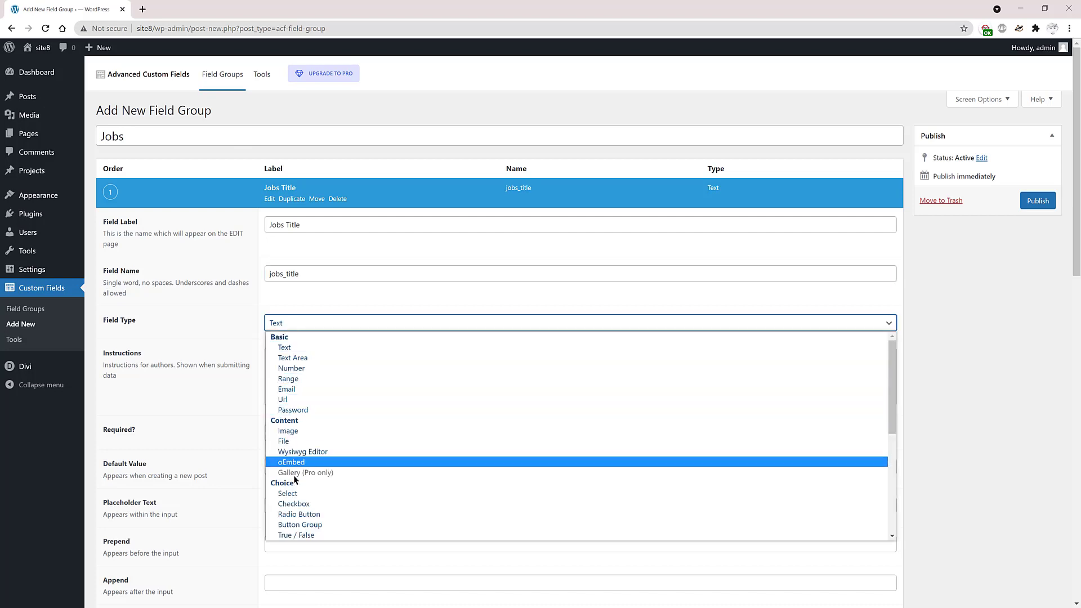
pyautogui.click(302, 504)
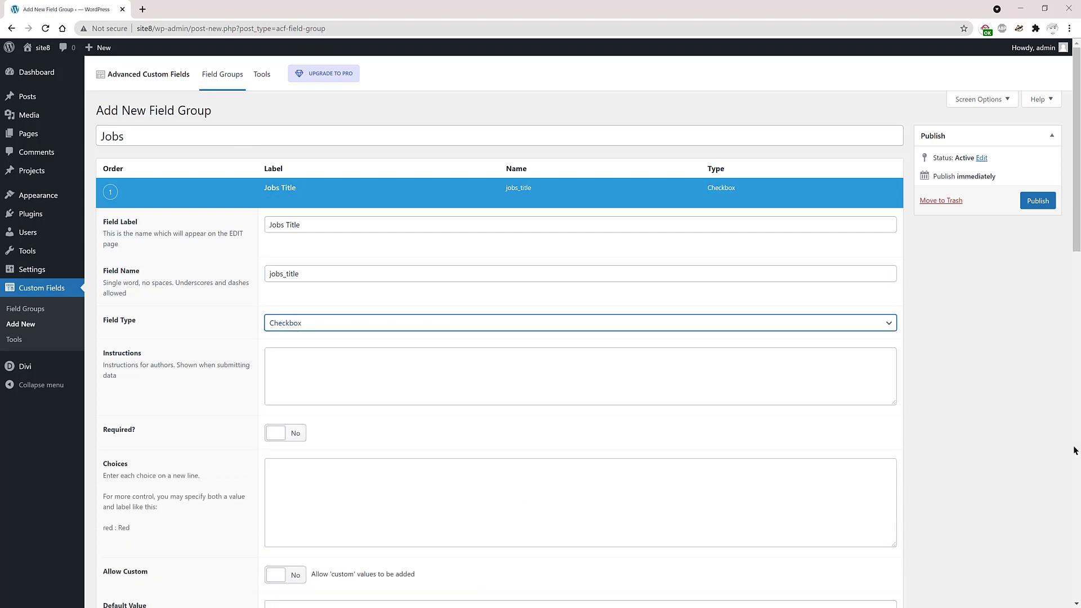
# Step: Paste the three job choices and add the instruction 'Please enter here the job title'
pyautogui.click(519, 502)
pyautogui.write('web developer: Web Developer designer: Designer marketeer: Marketeer')
pyautogui.click(282, 360)
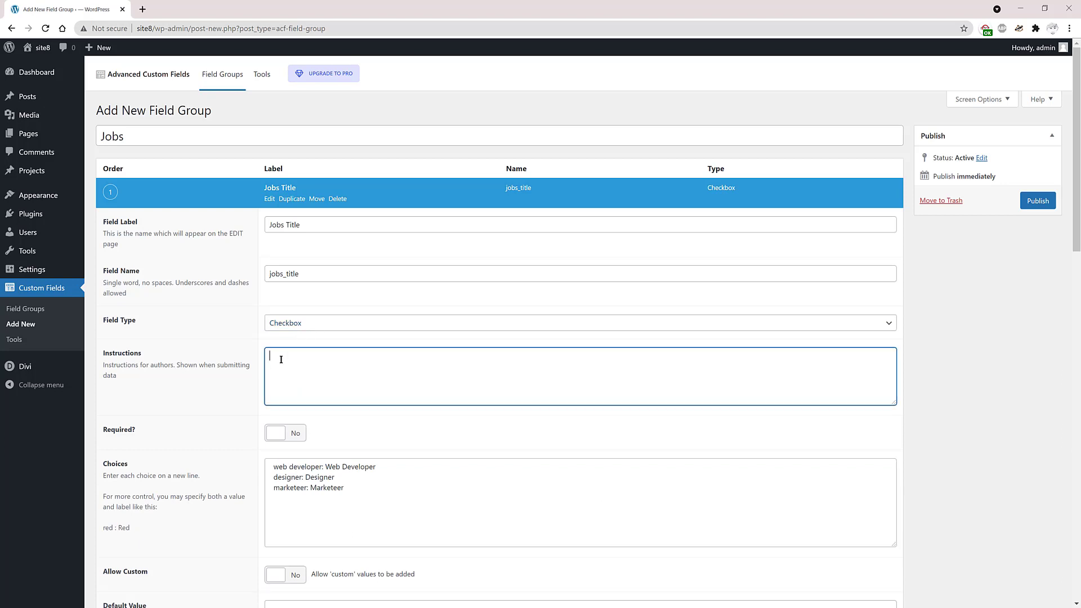
pyautogui.write('Please enter here the job title')
pyautogui.scroll(-3, 283, 595)
pyautogui.scroll(-3, 383, 571)
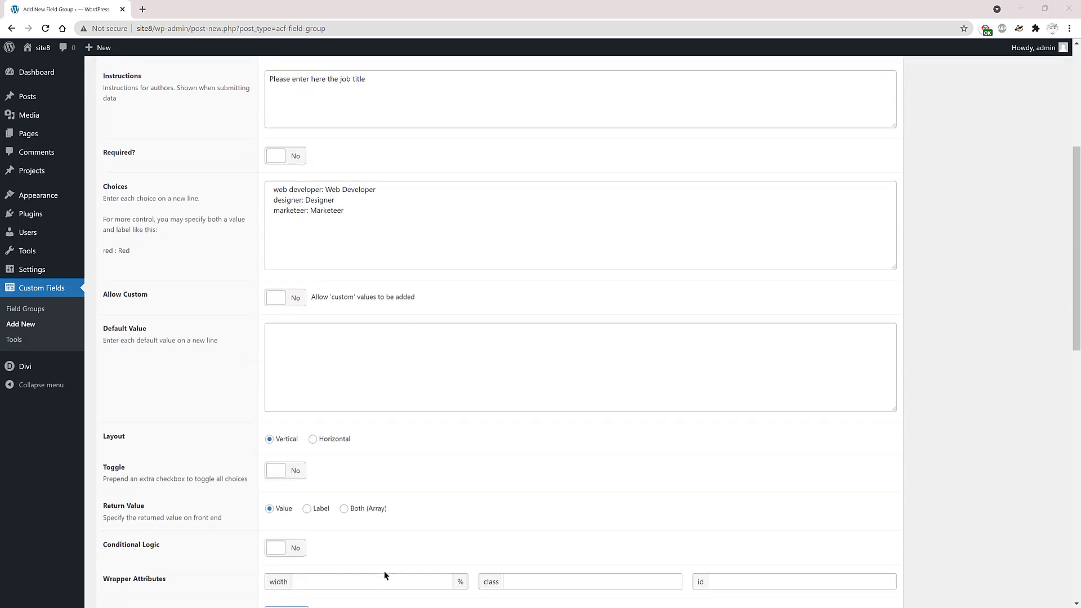
pyautogui.scroll(-3, 437, 489)
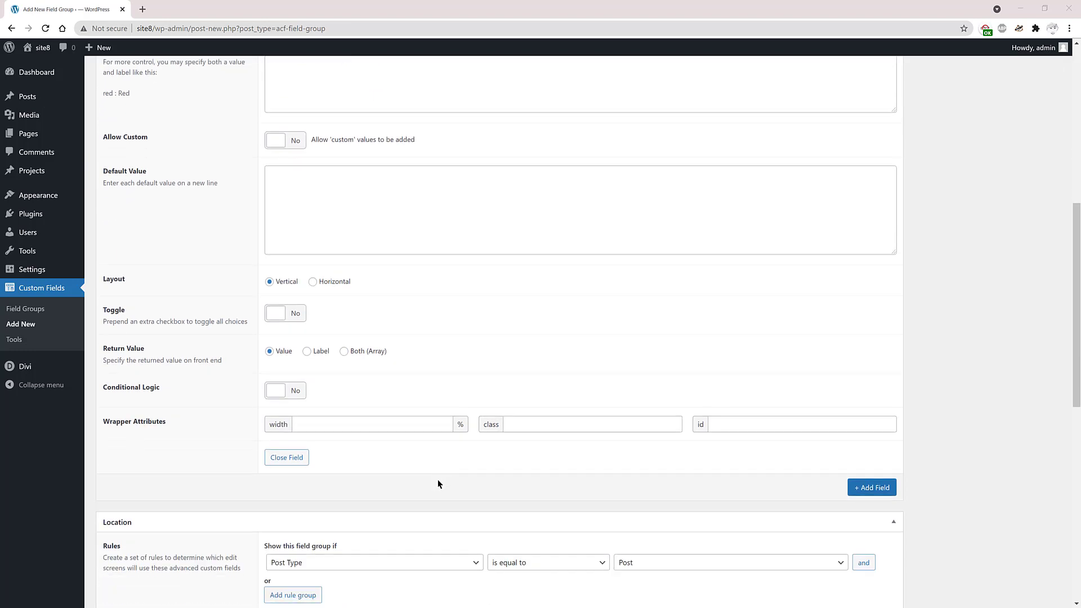
pyautogui.scroll(-1, 401, 467)
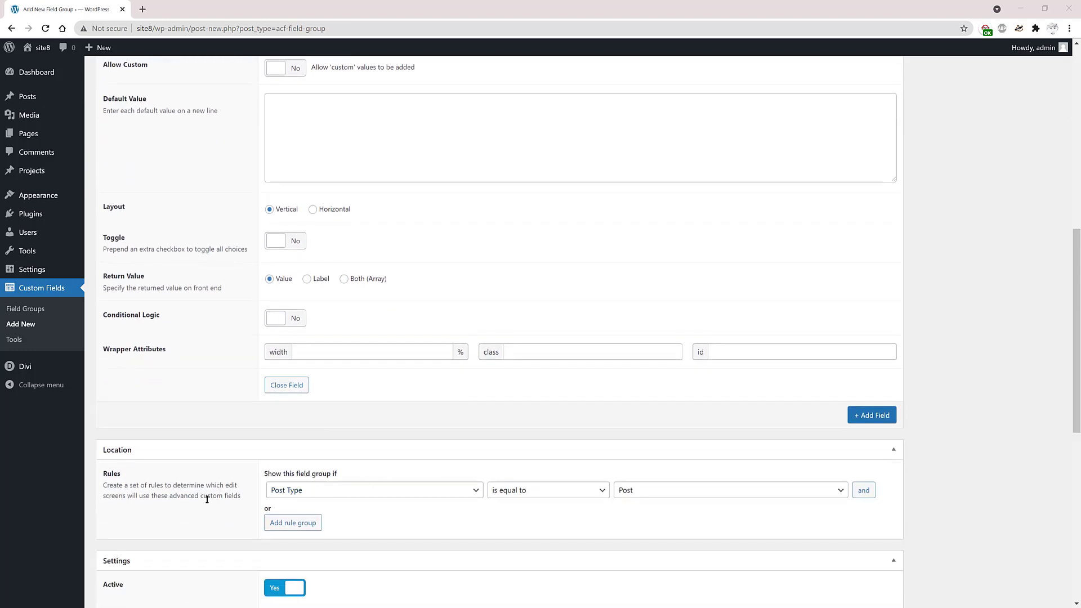
pyautogui.click(309, 494)
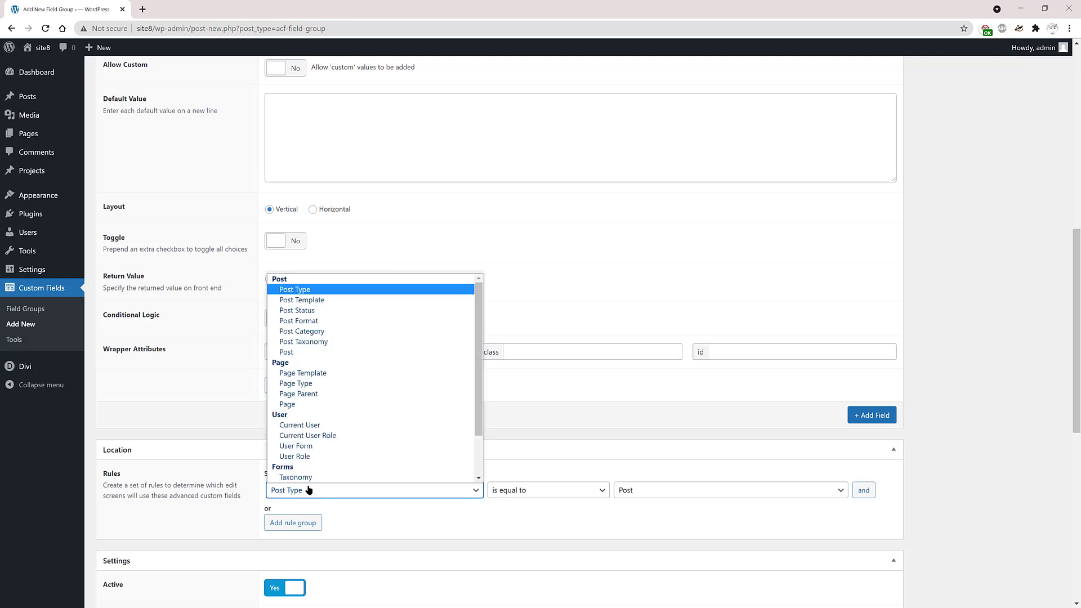
pyautogui.scroll(-1, 302, 340)
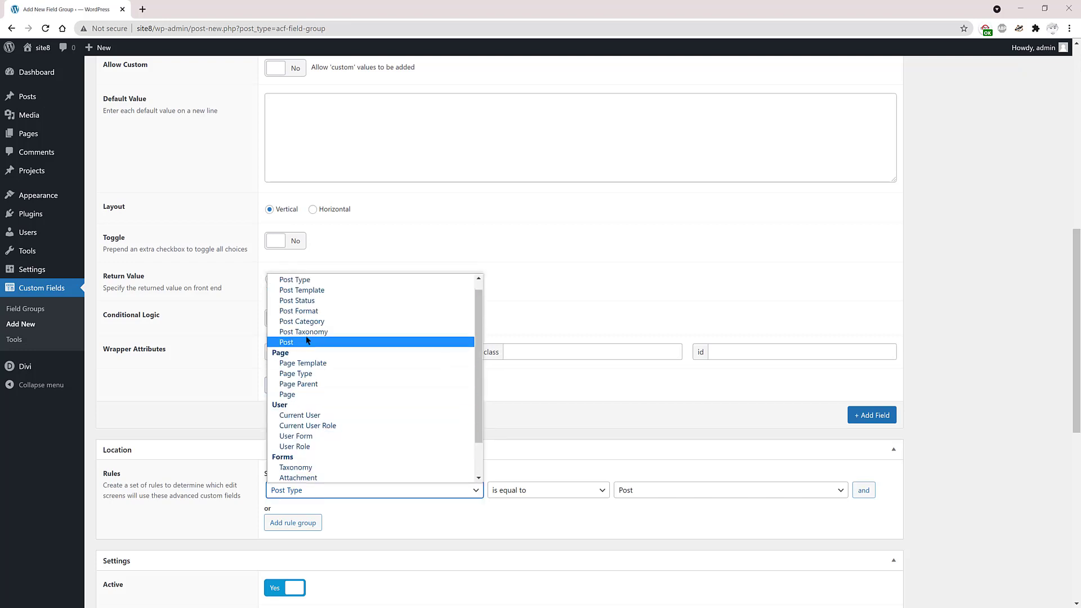
pyautogui.click(319, 281)
pyautogui.scroll(-3, 185, 518)
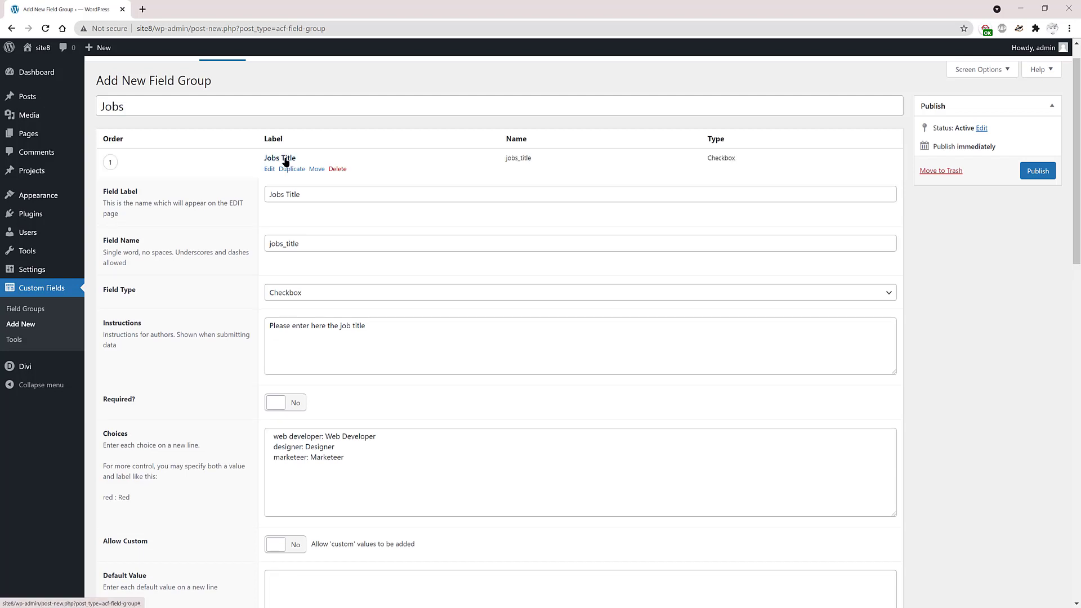
# Step: Collapse Jobs Title and add a second field 'Location' of type Text
pyautogui.click(285, 160)
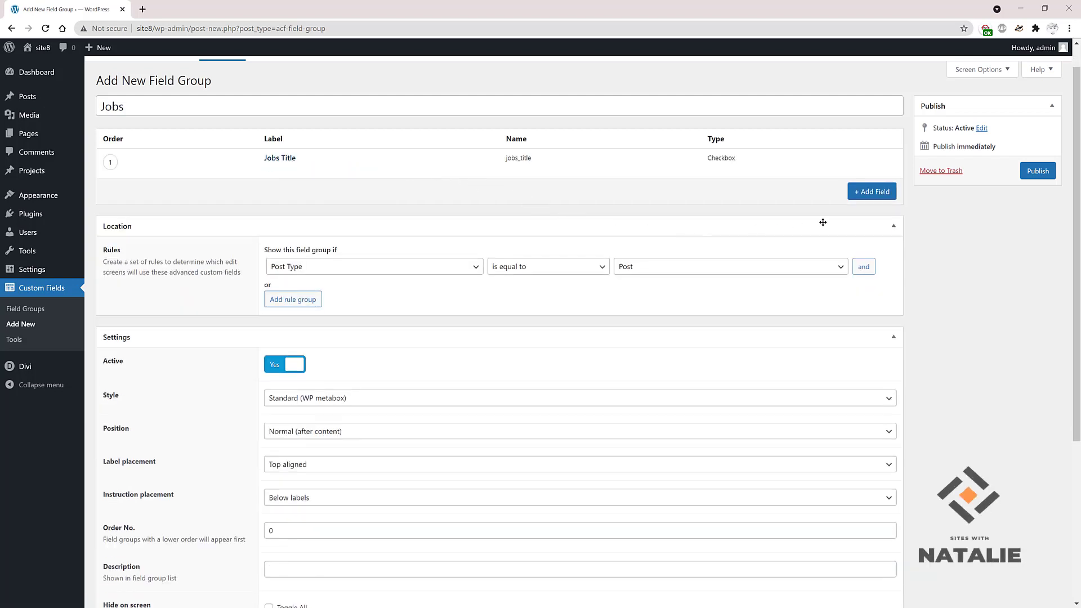
pyautogui.click(877, 195)
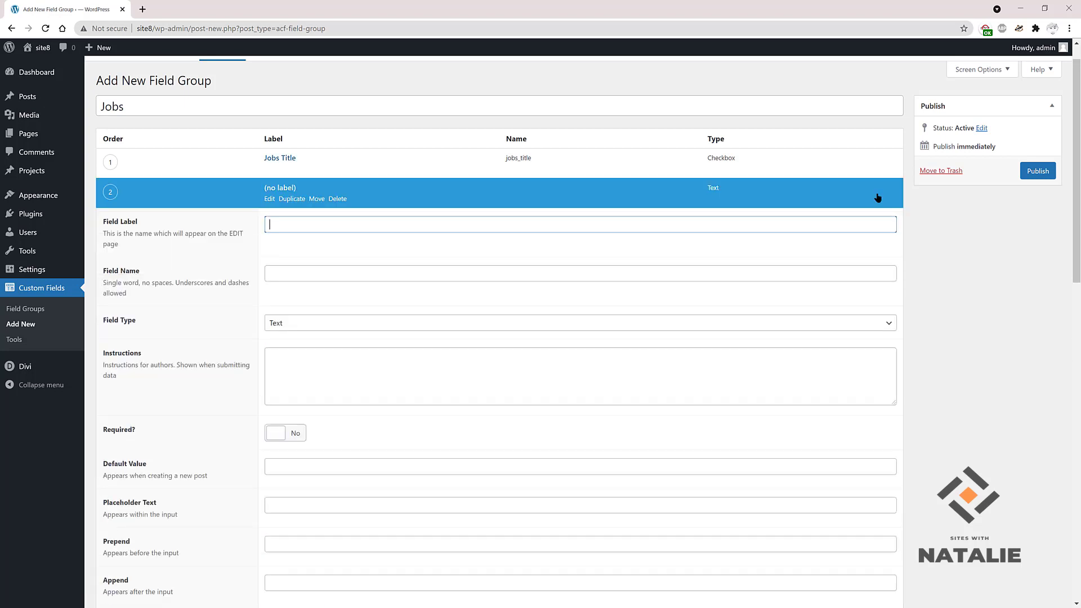
pyautogui.write('Location')
pyautogui.click(294, 273)
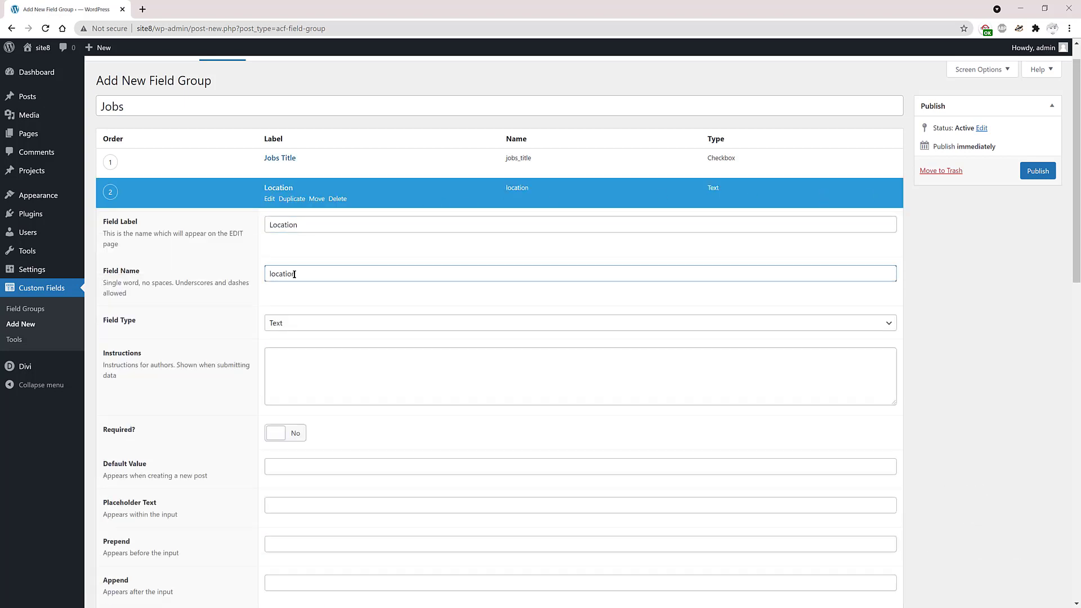
pyautogui.click(288, 323)
pyautogui.click(298, 348)
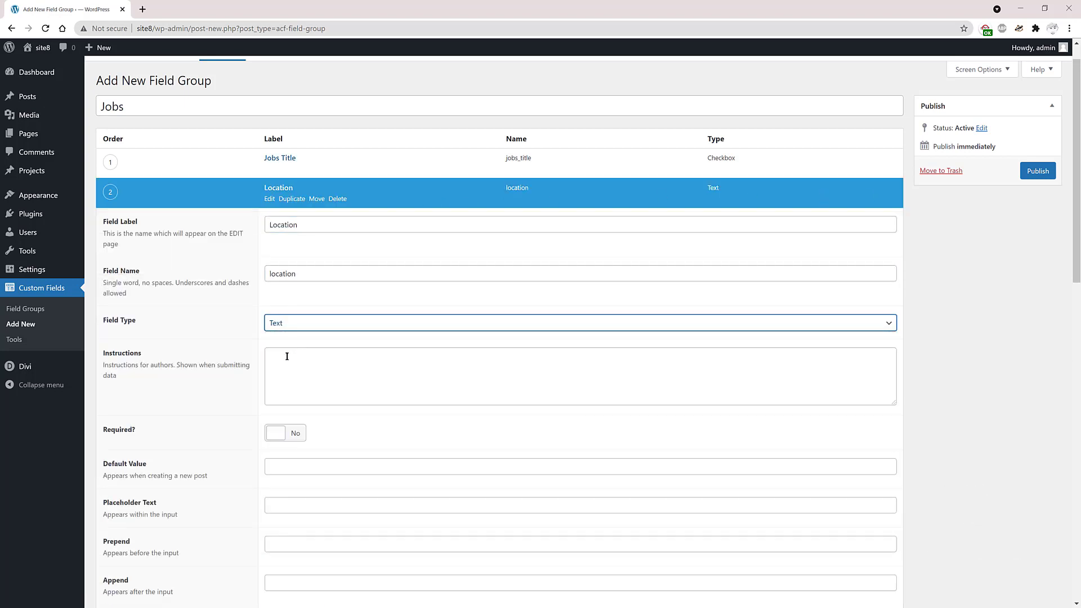
# Step: Give Location the instruction 'Enter the job location' and a 20-character limit
pyautogui.click(283, 366)
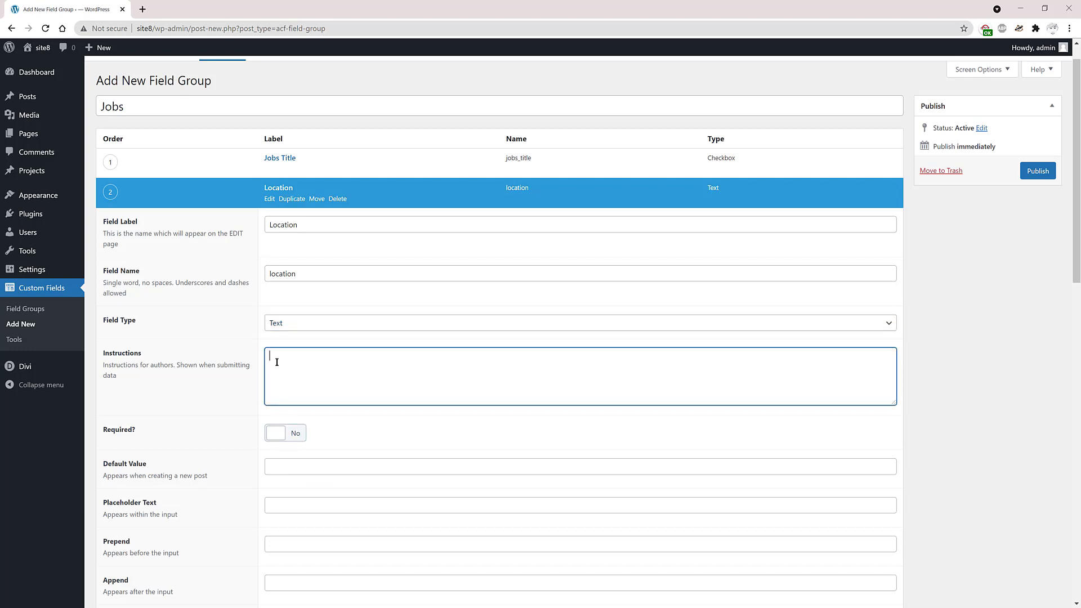
pyautogui.write('Enter the job location')
pyautogui.scroll(-3, 318, 434)
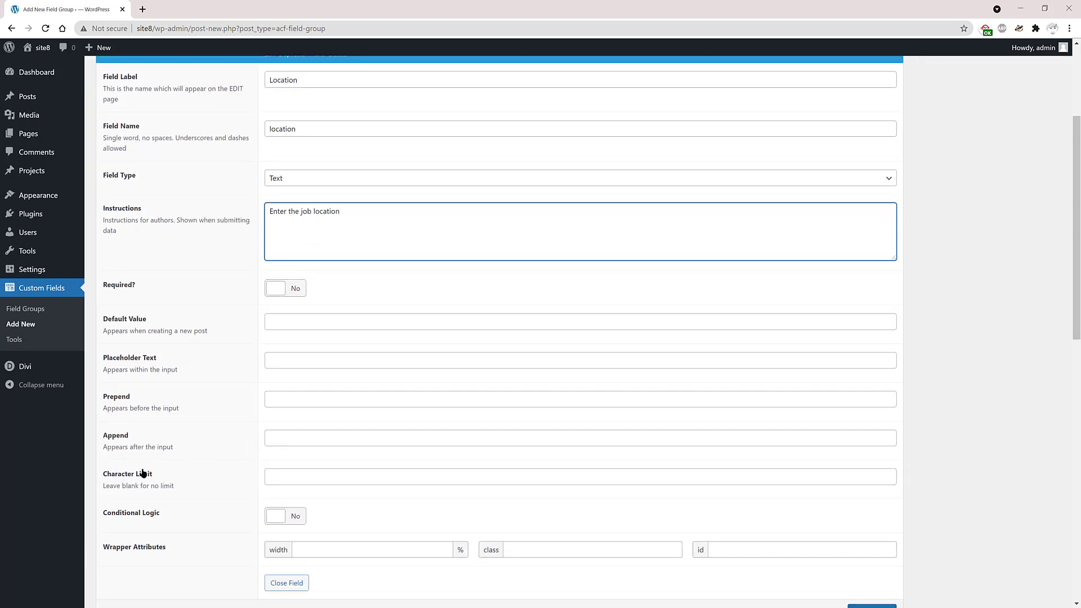
pyautogui.click(279, 477)
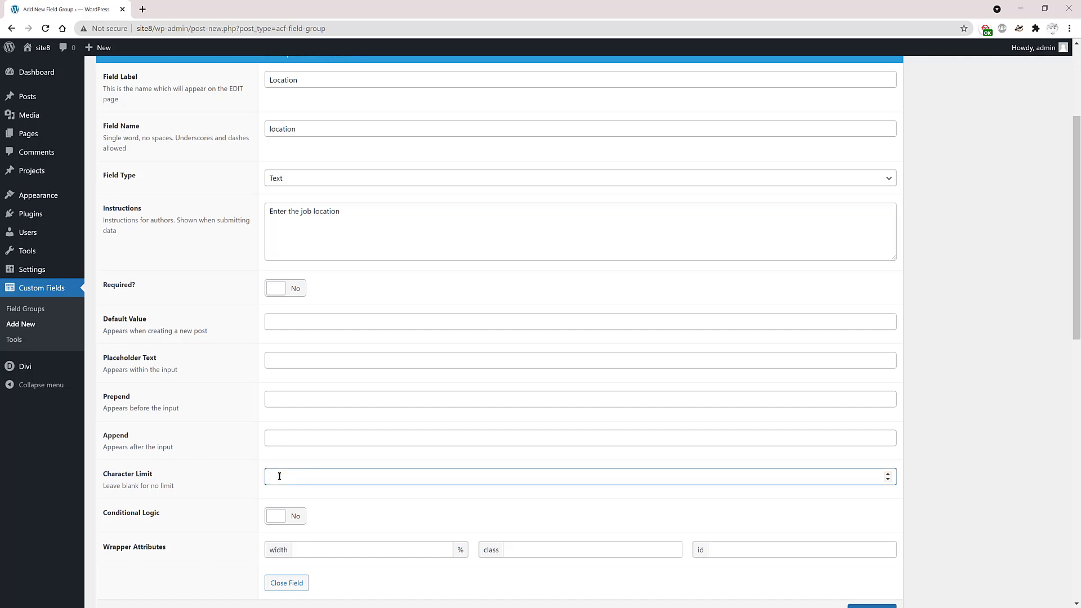
pyautogui.write('20')
pyautogui.scroll(1, 276, 445)
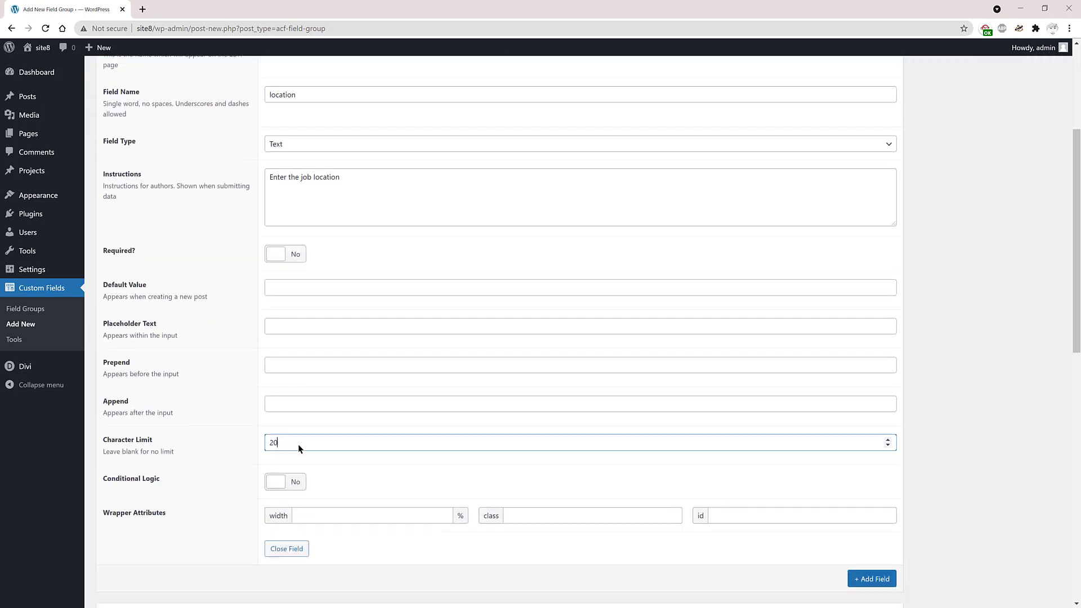
pyautogui.scroll(4, 298, 448)
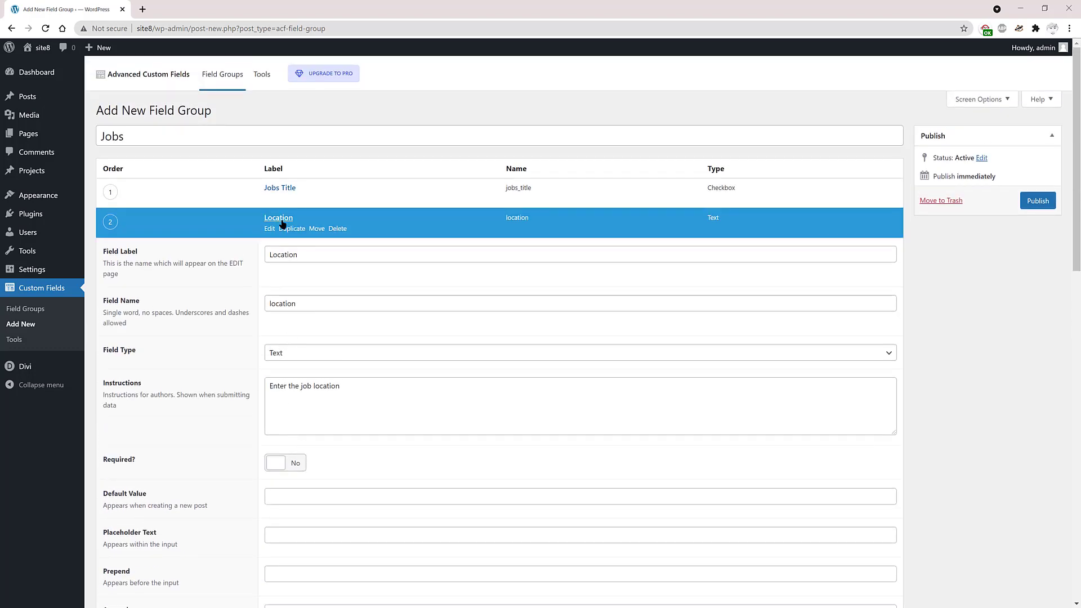
pyautogui.click(281, 219)
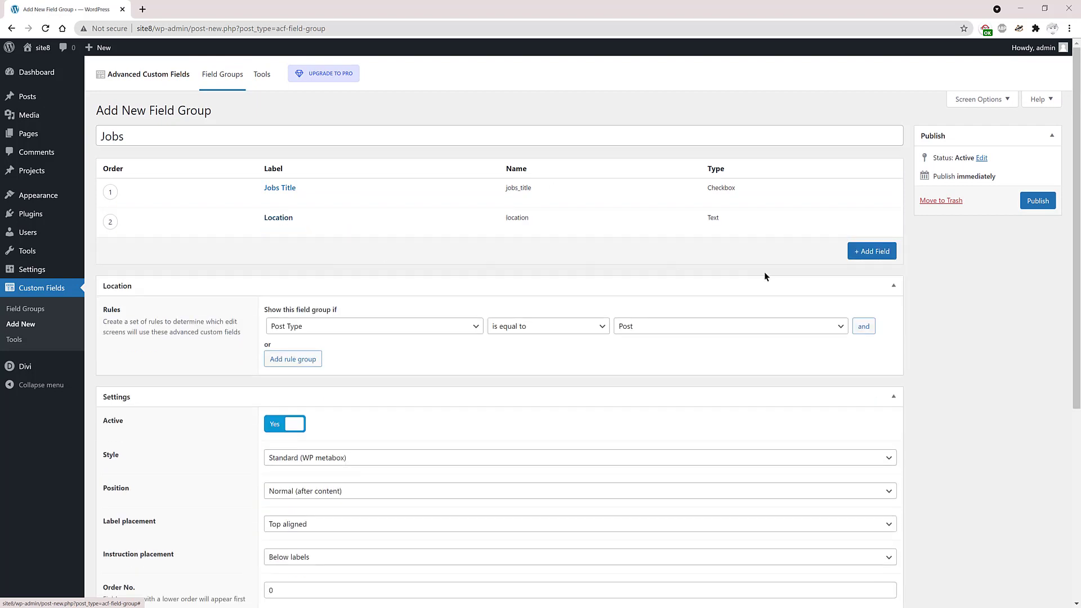
# Step: Add an 'Experience' Number field with 'years' appended after the input
pyautogui.click(859, 251)
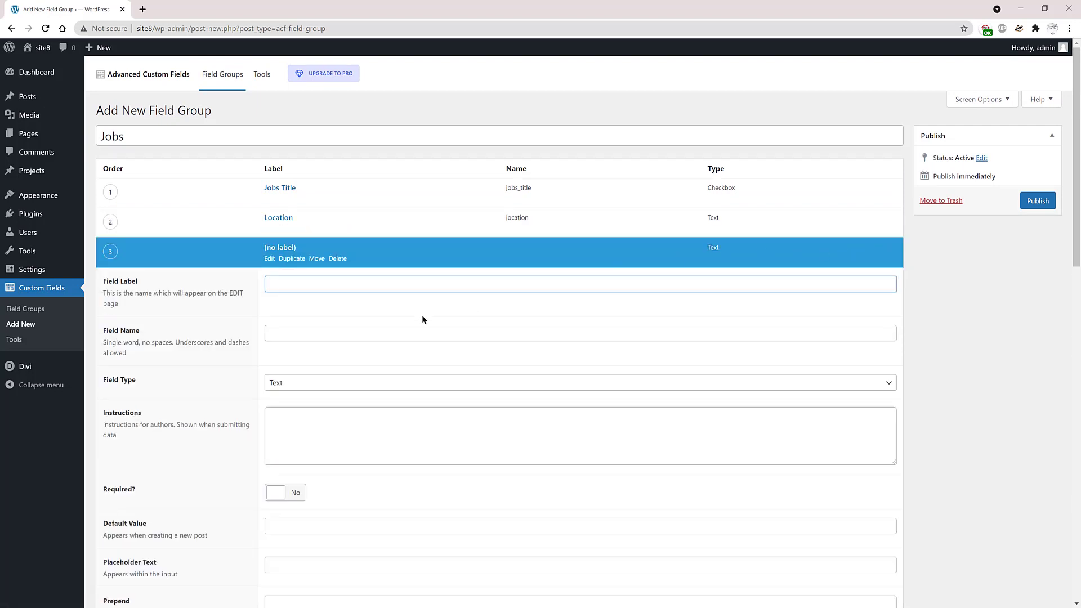
pyautogui.write('Experience')
pyautogui.click(285, 332)
pyautogui.click(291, 385)
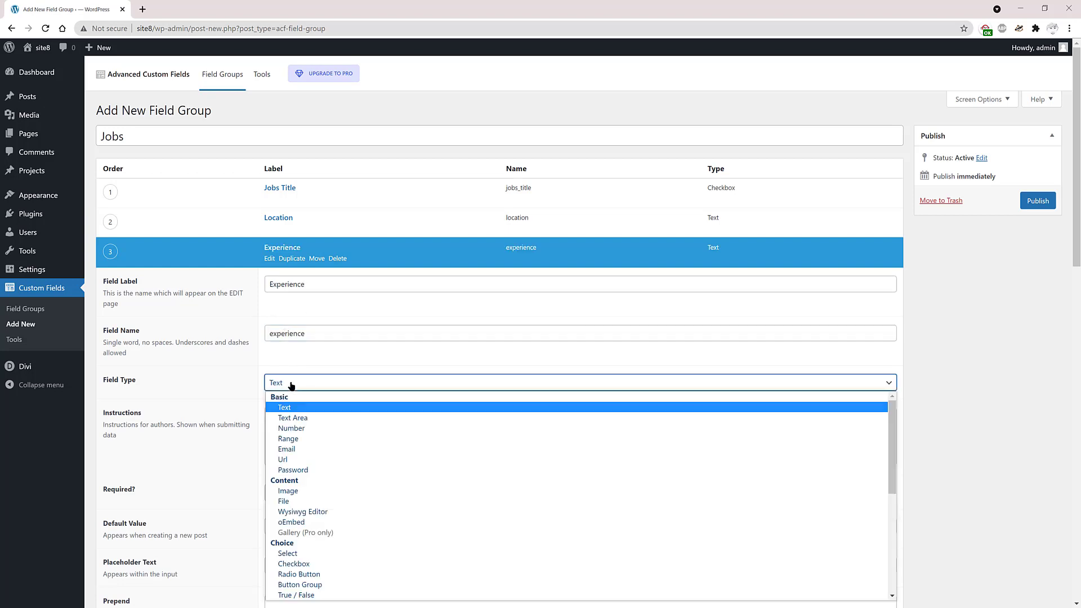
pyautogui.click(300, 428)
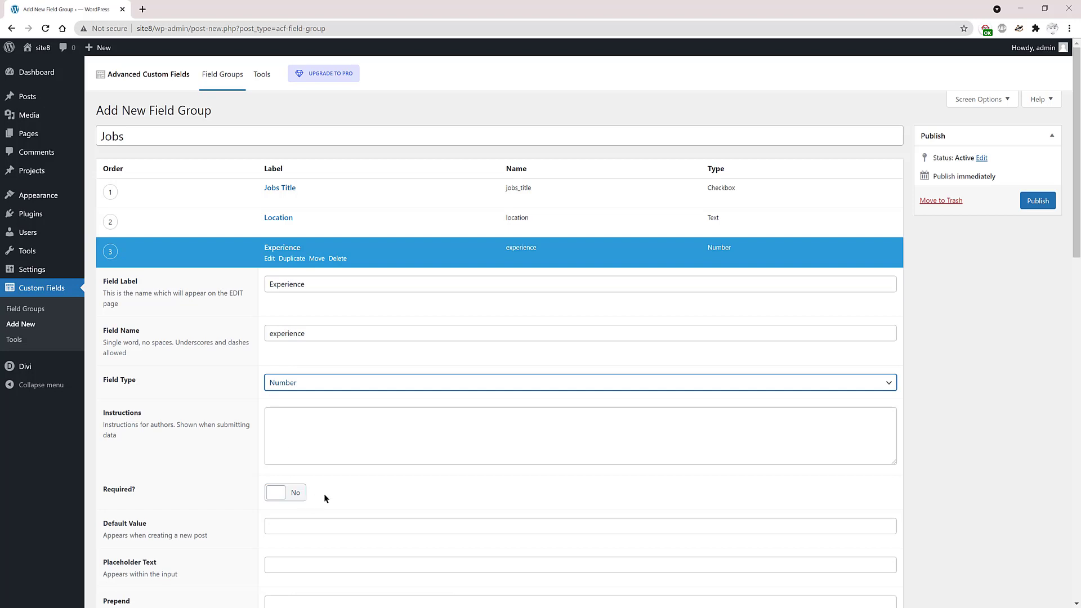
pyautogui.scroll(-3, 339, 489)
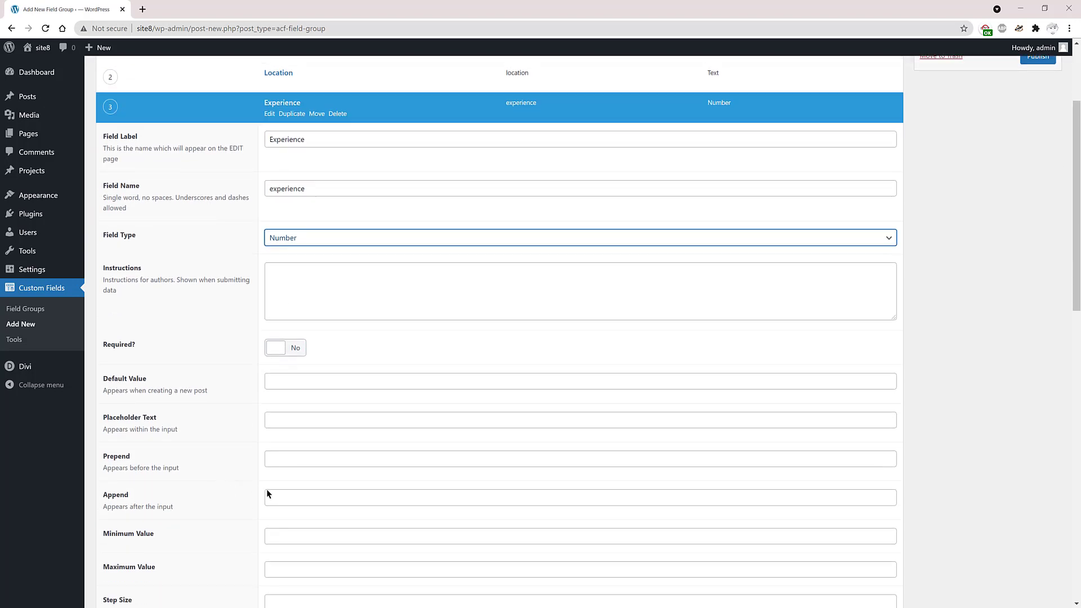
pyautogui.click(275, 490)
pyautogui.write('years')
pyautogui.click(282, 104)
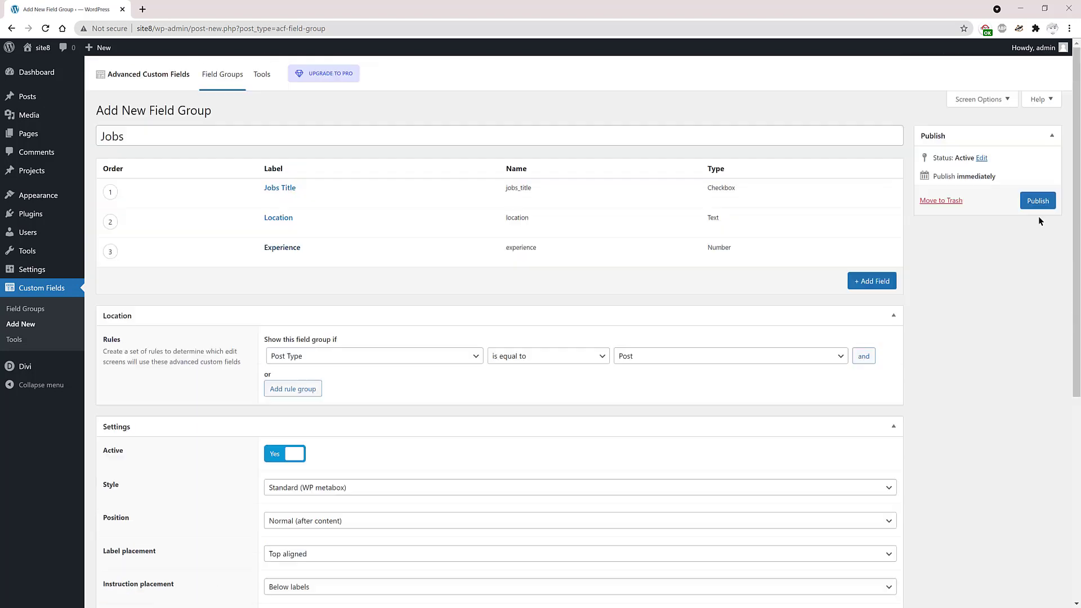
# Step: Publish the Jobs field group and untick Designer, keeping Web Developer as the post's category
pyautogui.click(1038, 201)
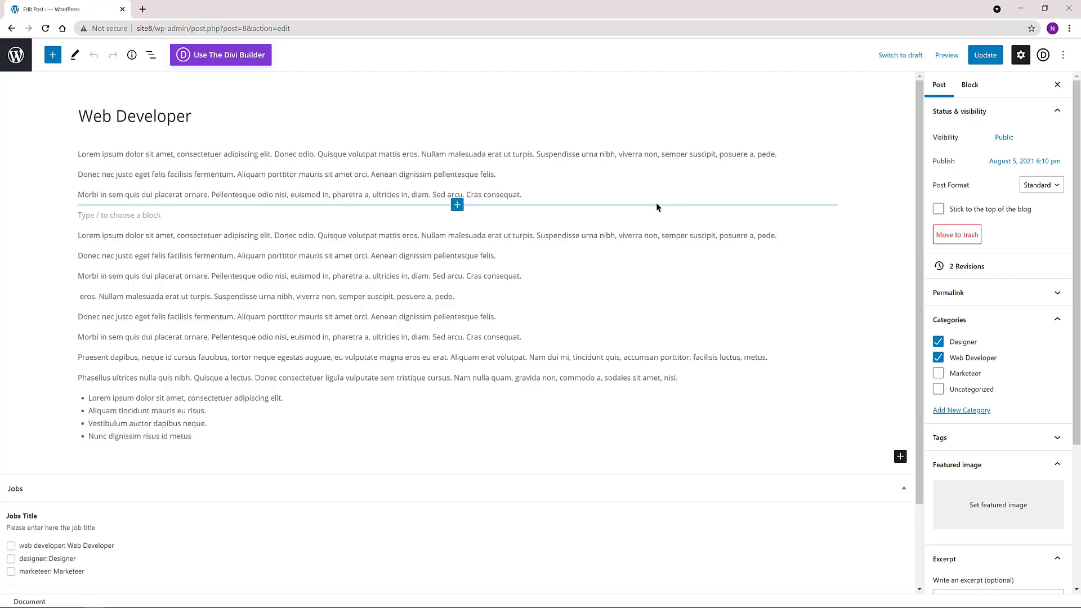
pyautogui.scroll(-2, 657, 208)
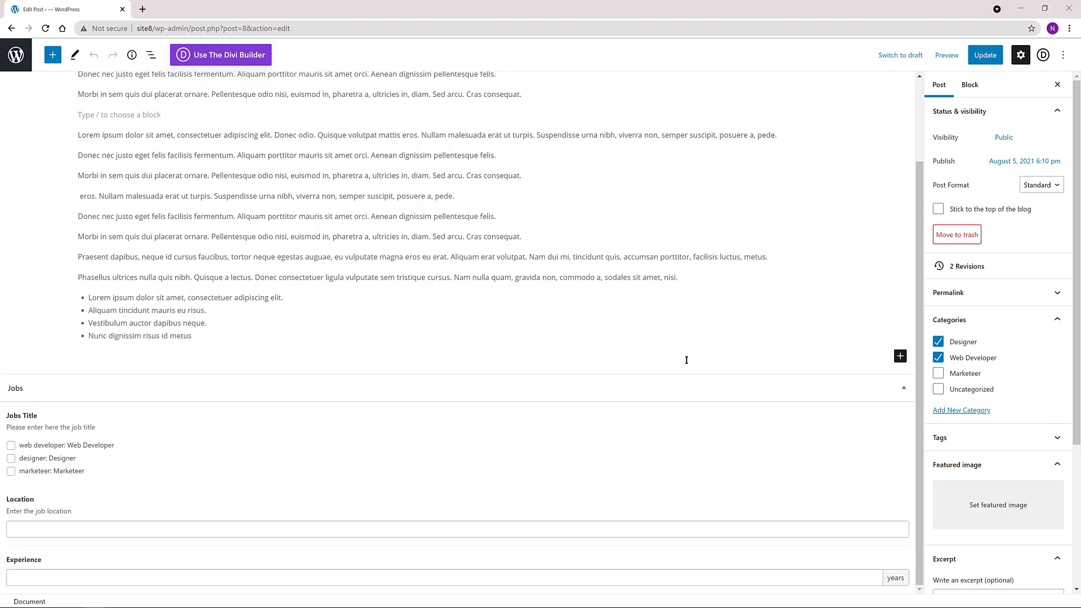
pyautogui.click(938, 359)
pyautogui.click(939, 359)
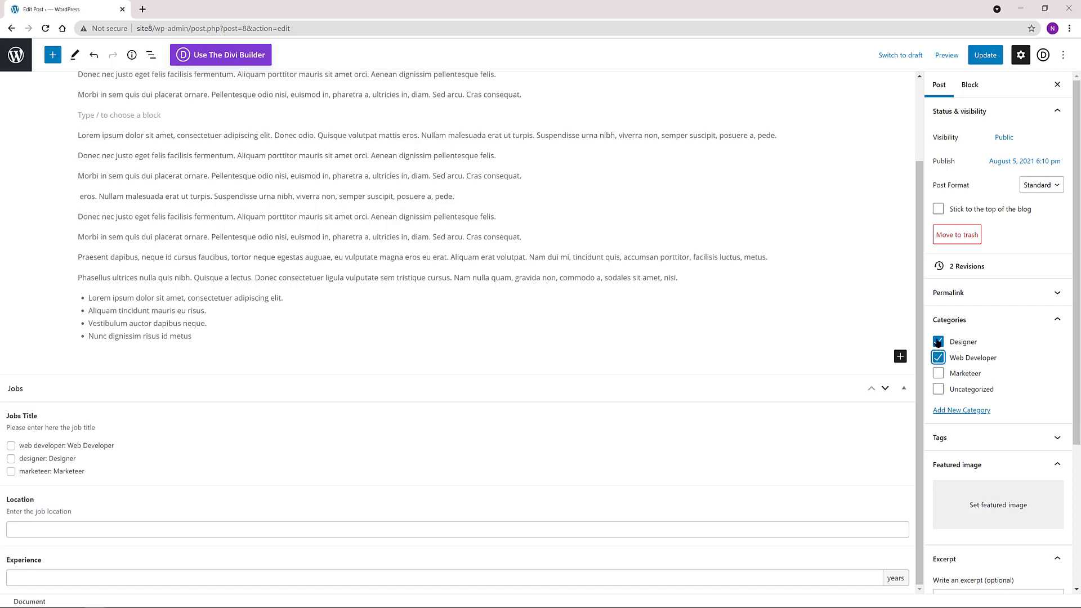
pyautogui.click(939, 342)
# Step: Set the post's Divi Page Layout to No Sidebar
pyautogui.scroll(-3, 955, 497)
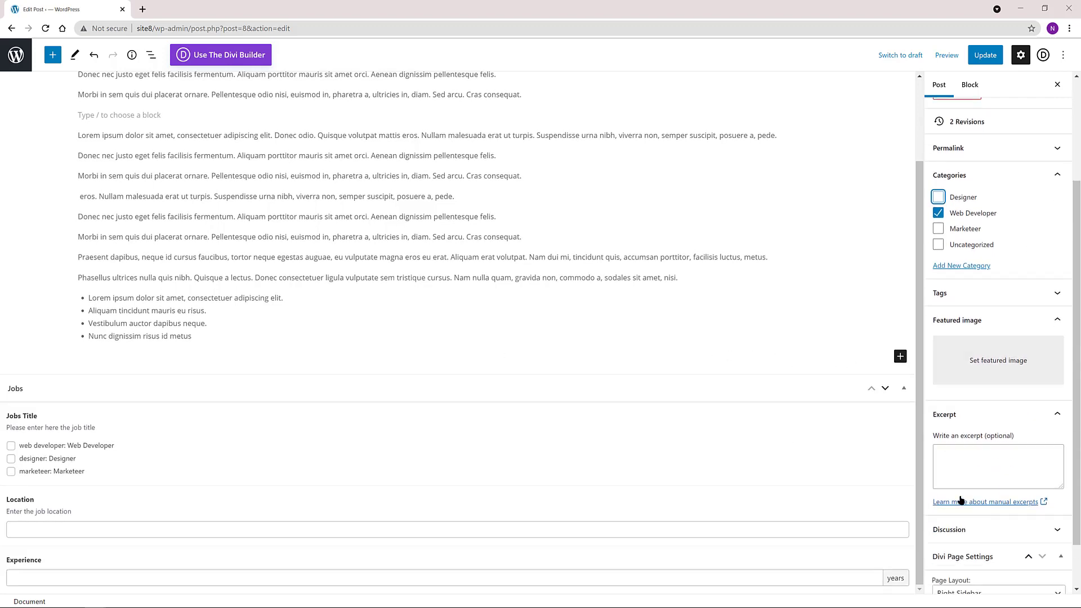
pyautogui.scroll(-1, 999, 531)
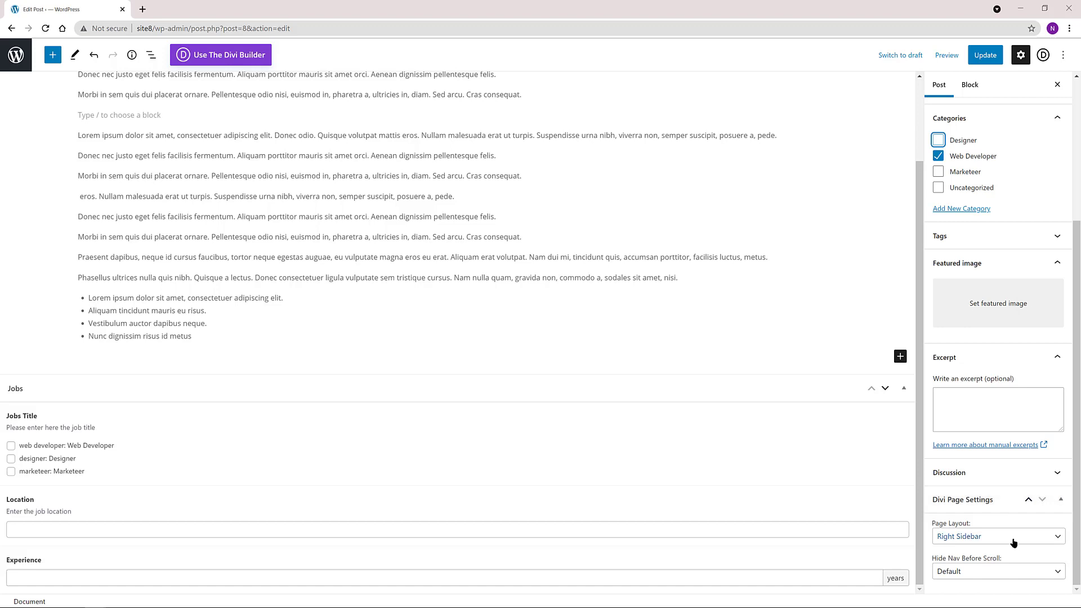
pyautogui.click(993, 538)
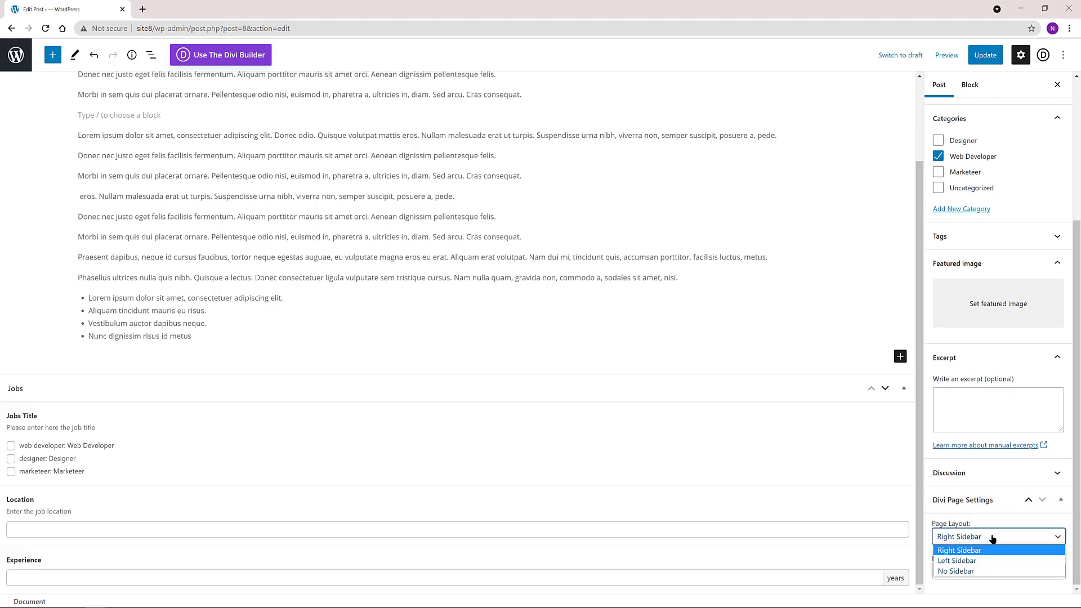
pyautogui.click(968, 570)
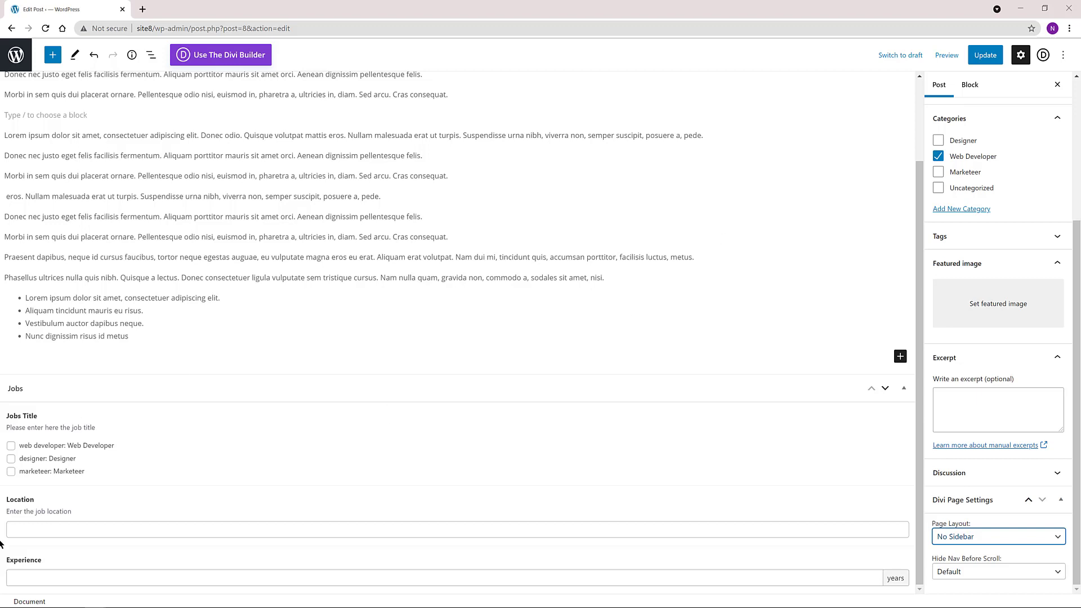
# Step: Tick Web Developer as the job title, enter Paris as location and 5 years experience
pyautogui.click(11, 445)
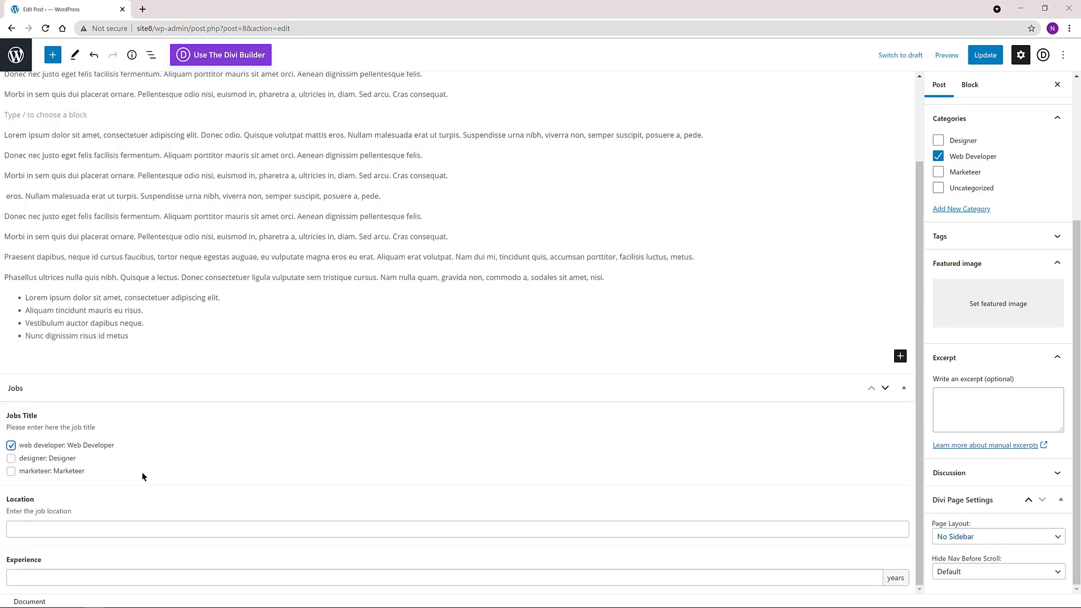
pyautogui.click(67, 530)
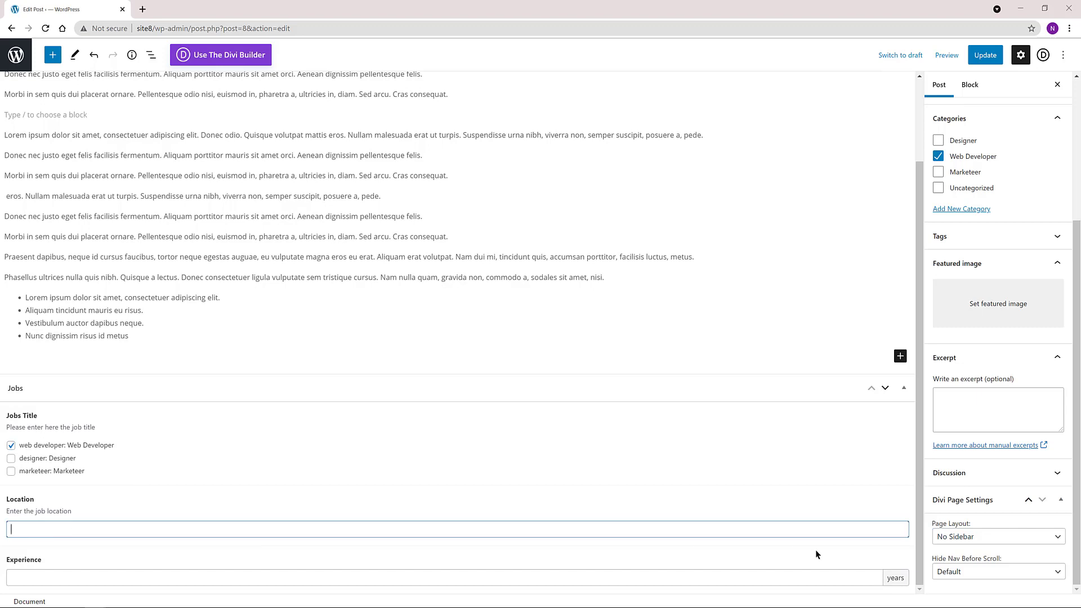
pyautogui.write('Paris')
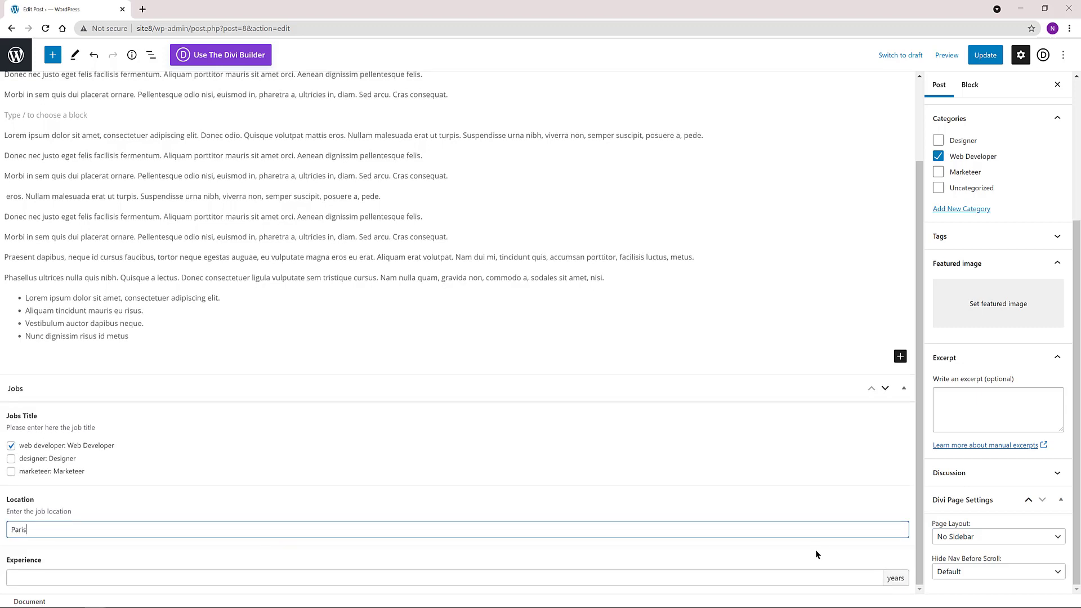
pyautogui.click(65, 578)
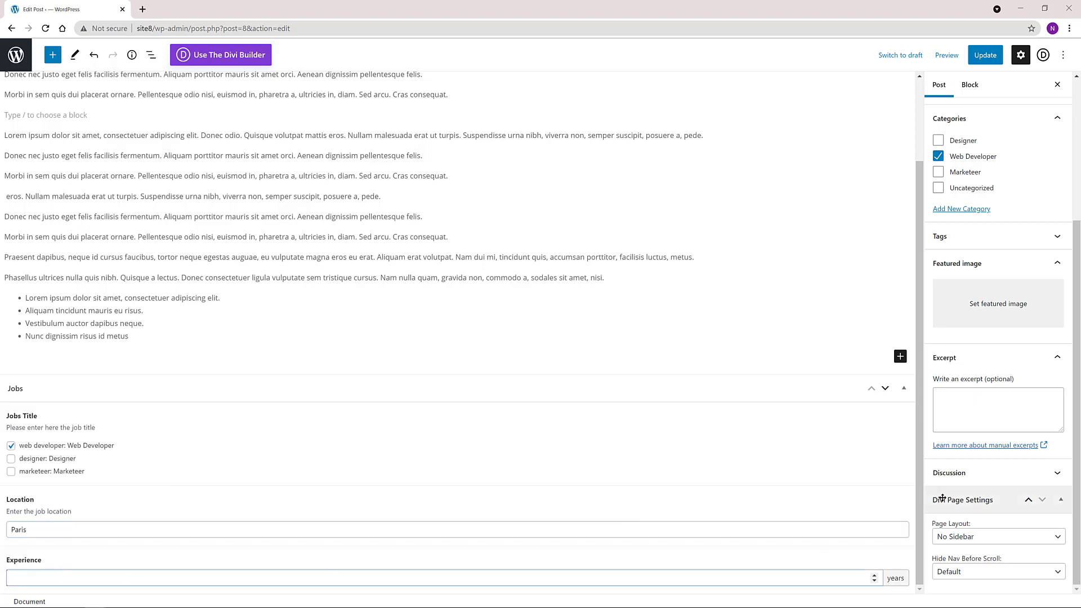
pyautogui.write('5')
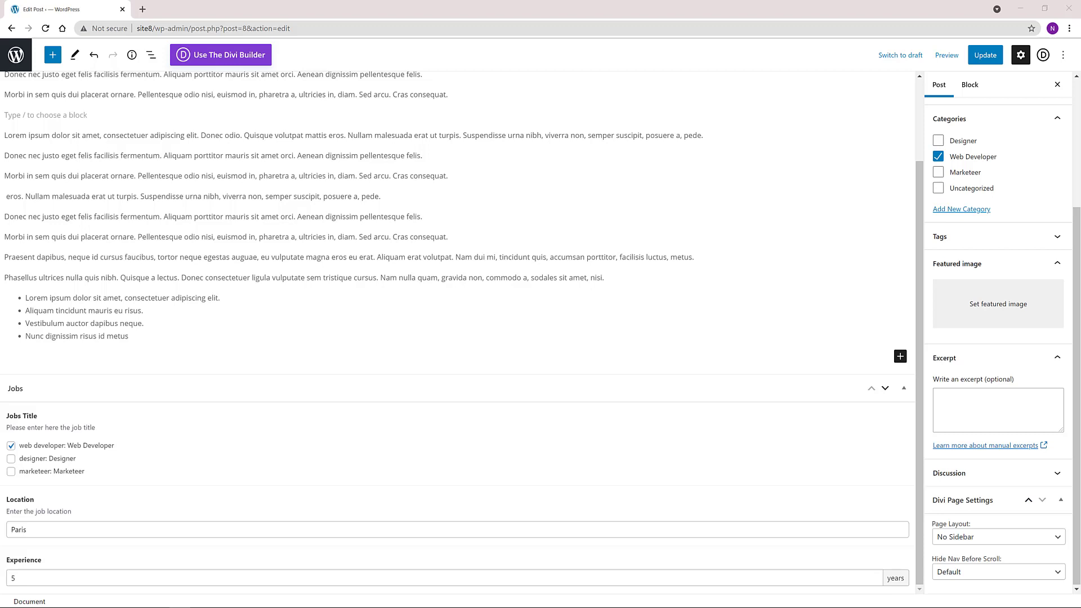
# Step: Switch the Web Developer post to the Divi Builder
pyautogui.scroll(2, 751, 212)
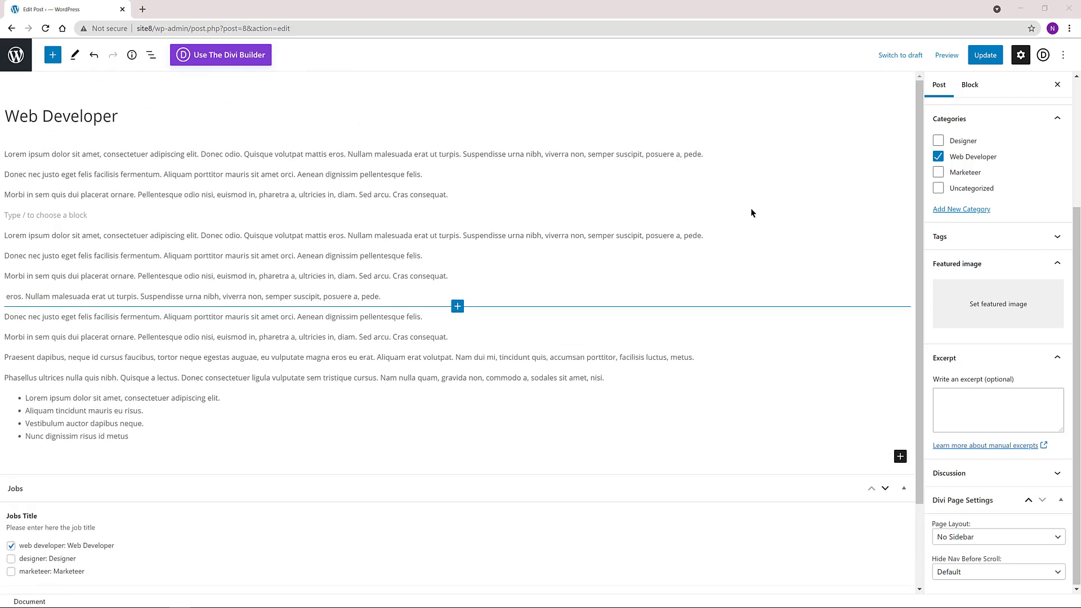
pyautogui.click(250, 56)
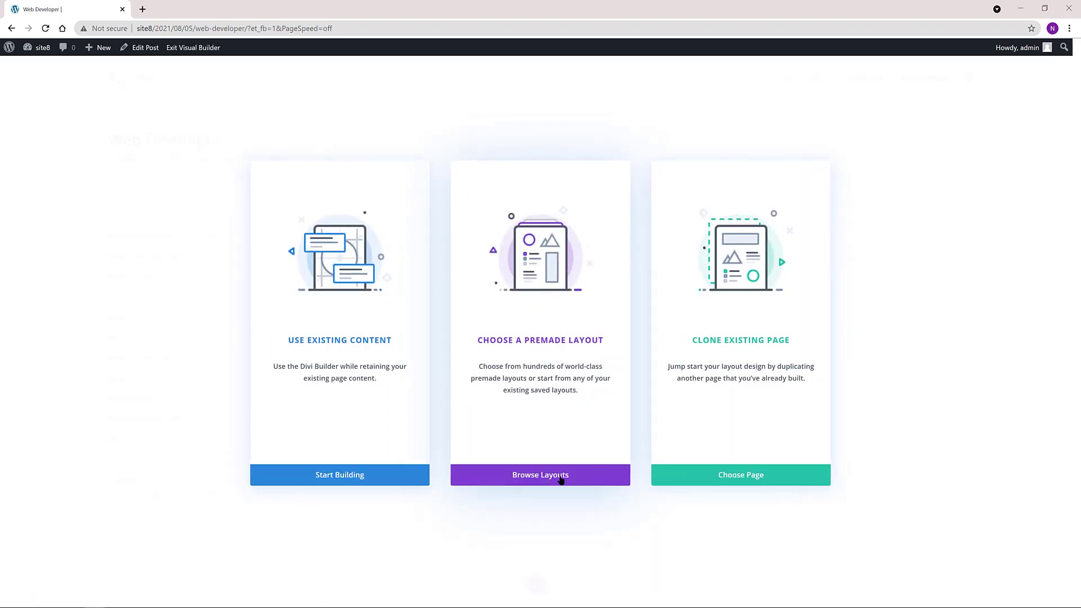
# Step: Import the Digital Marketing Contact Page premade layout and save the post
pyautogui.click(559, 477)
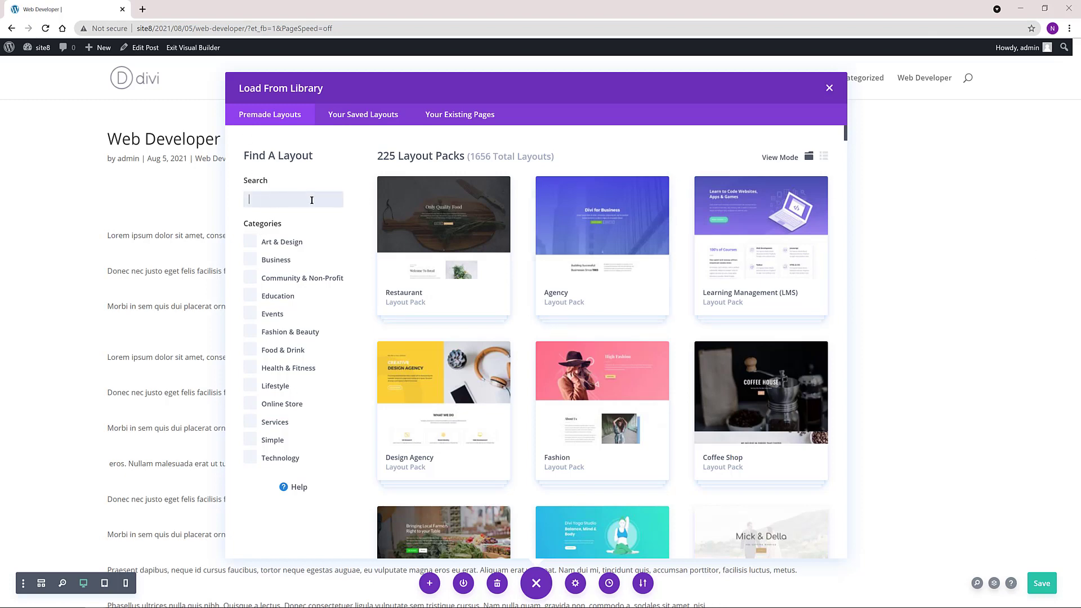
pyautogui.write('digital marketing')
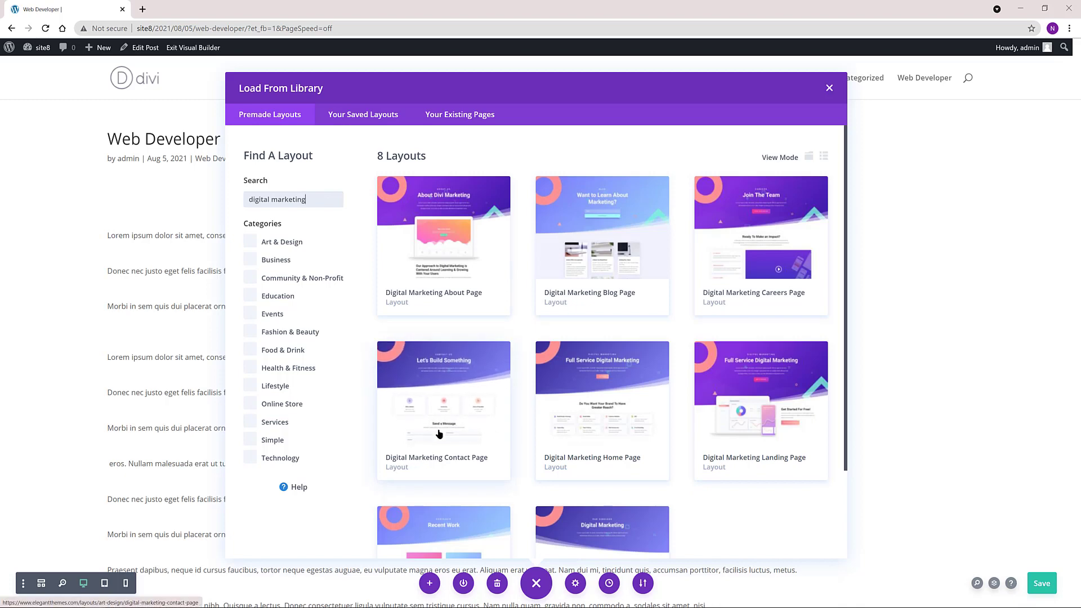
pyautogui.click(450, 388)
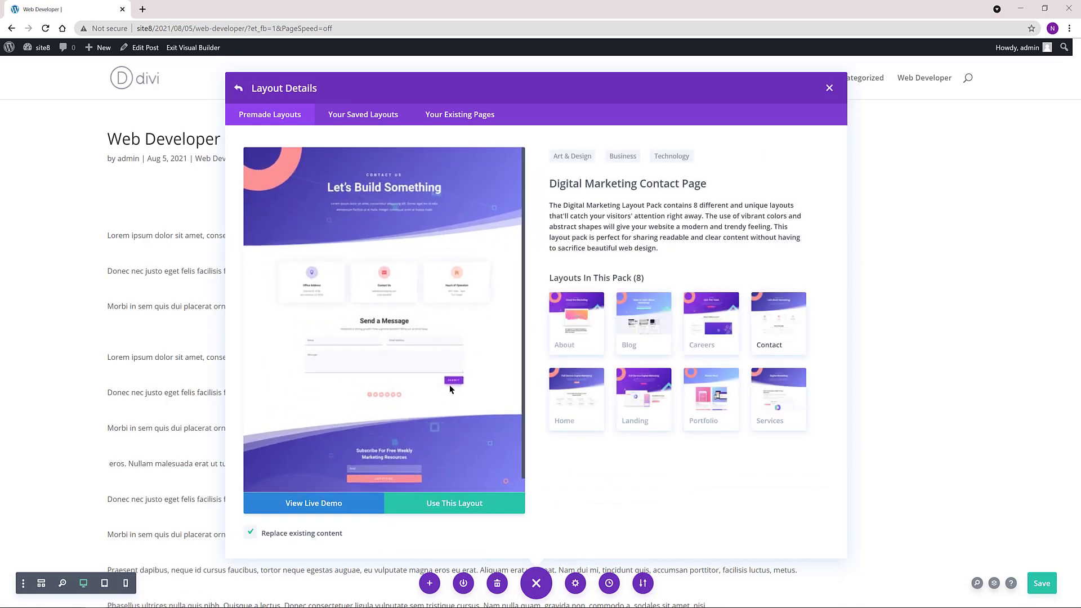
pyautogui.click(457, 506)
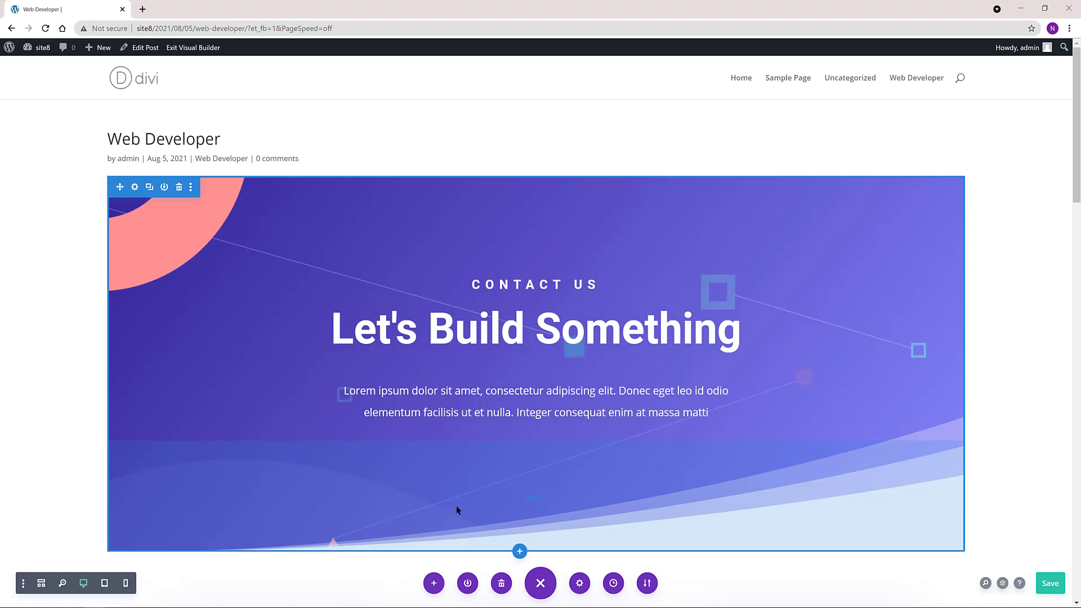
pyautogui.click(1057, 588)
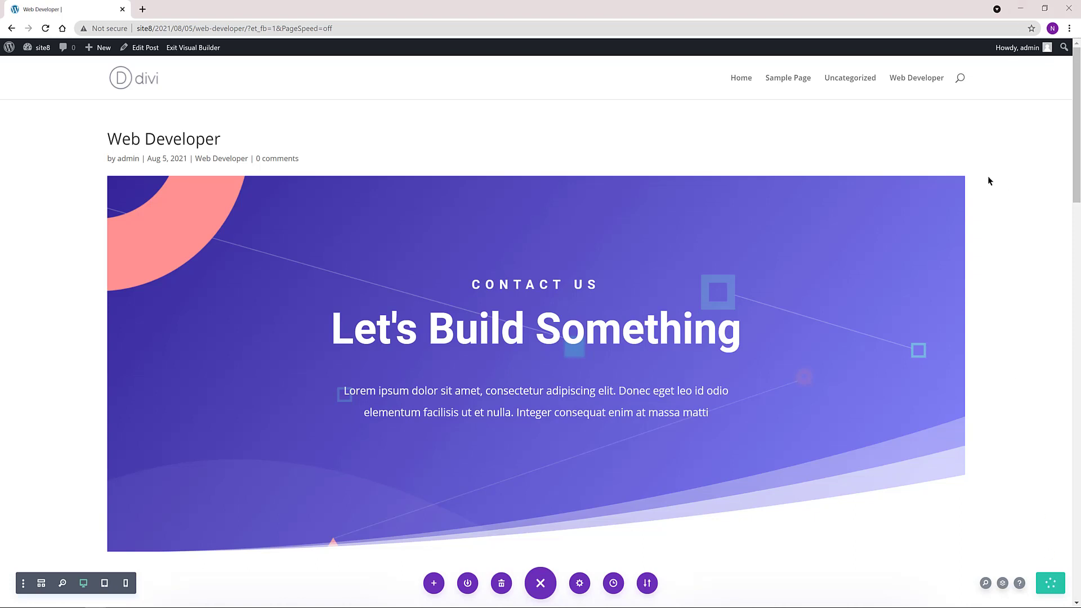
pyautogui.scroll(-10, 989, 180)
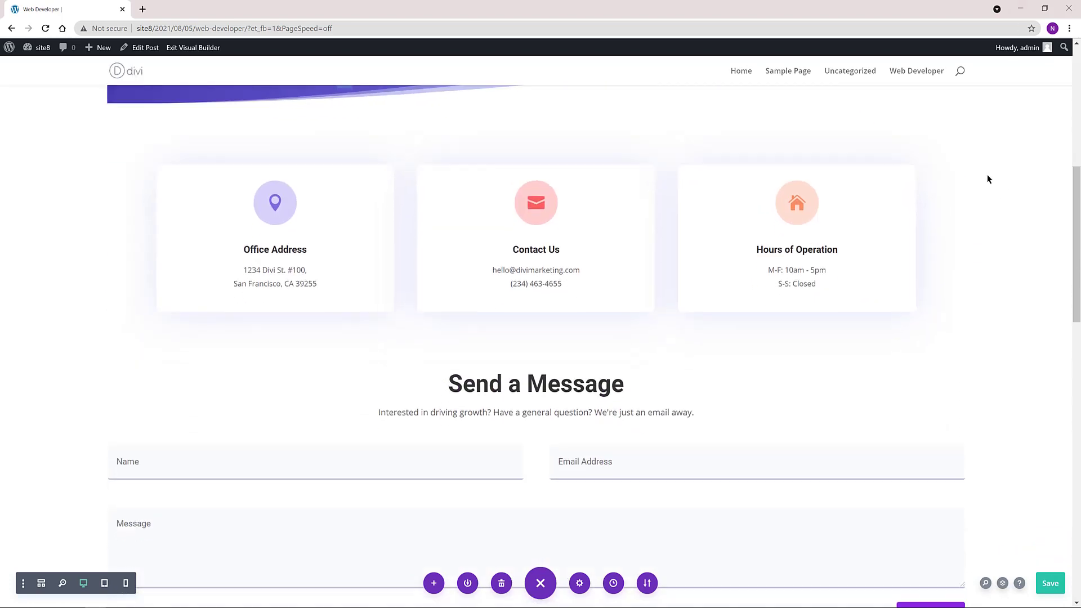
pyautogui.scroll(-10, 988, 179)
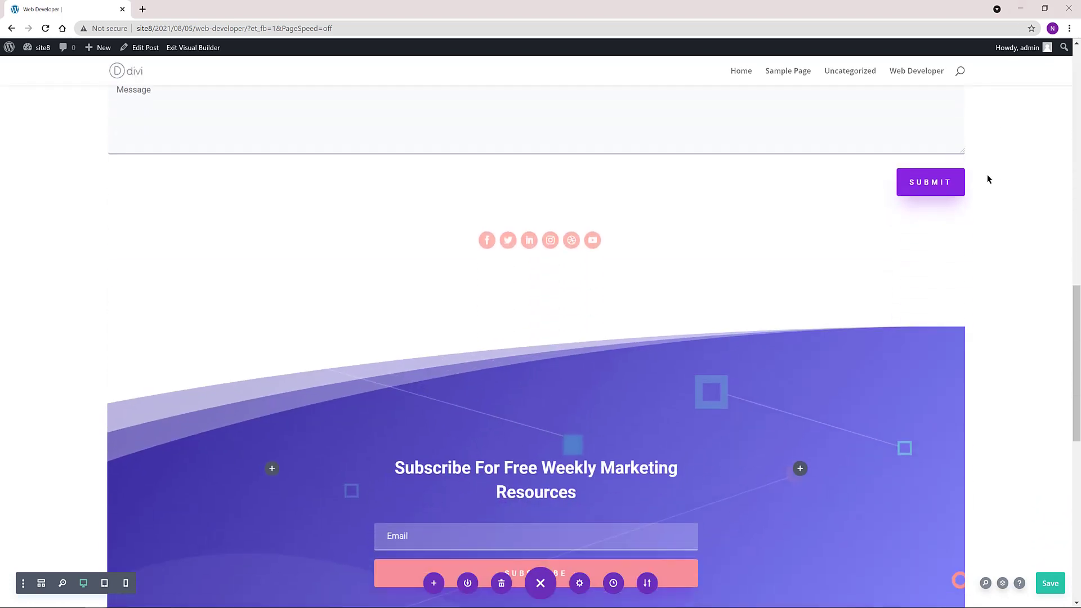
pyautogui.scroll(-5, 988, 179)
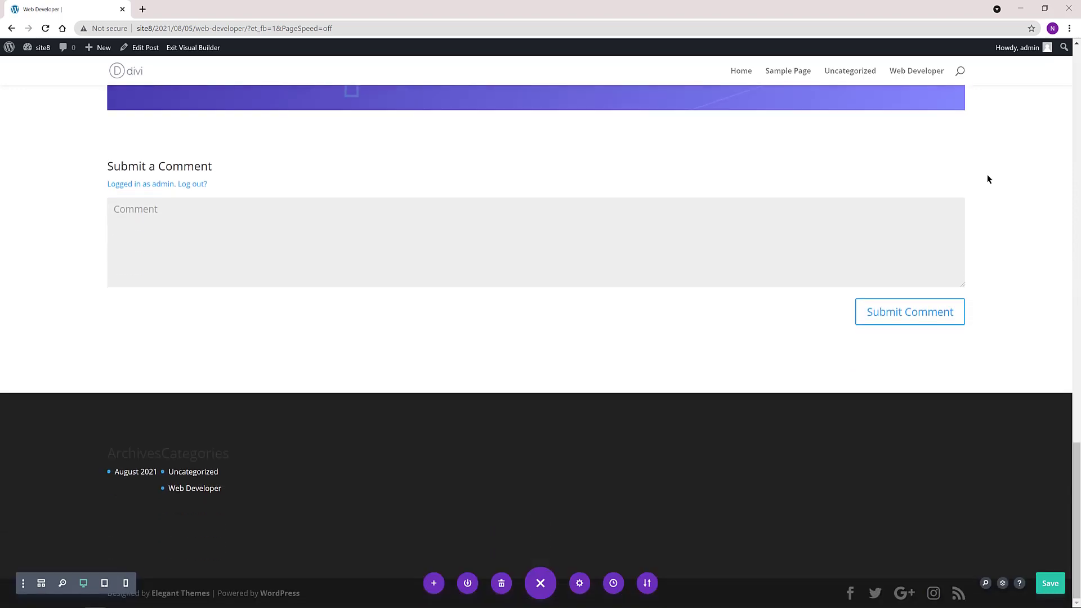
pyautogui.scroll(20, 988, 176)
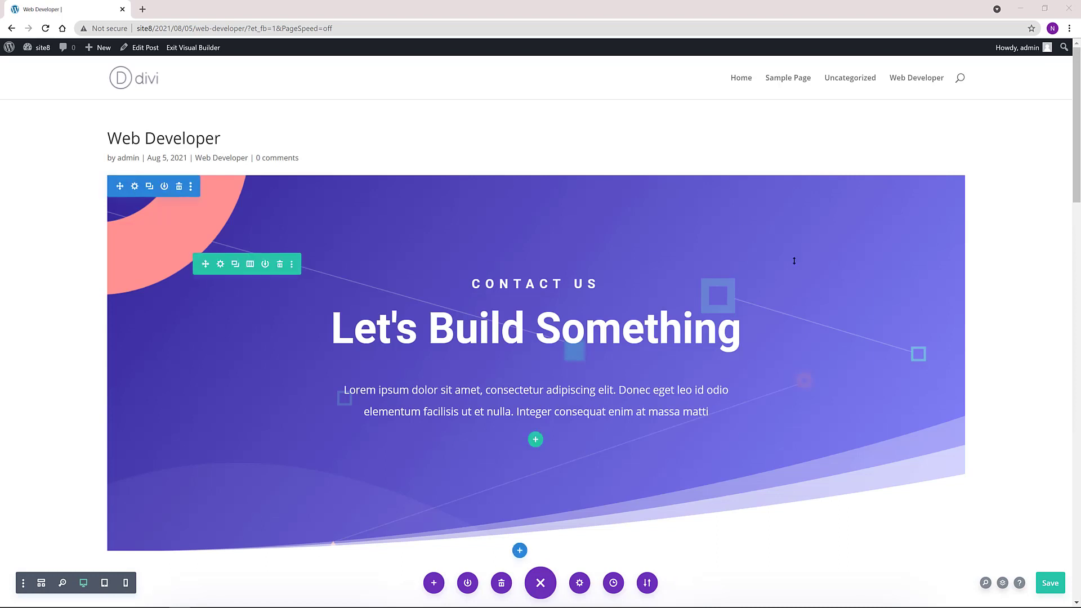
pyautogui.scroll(-3, 1006, 301)
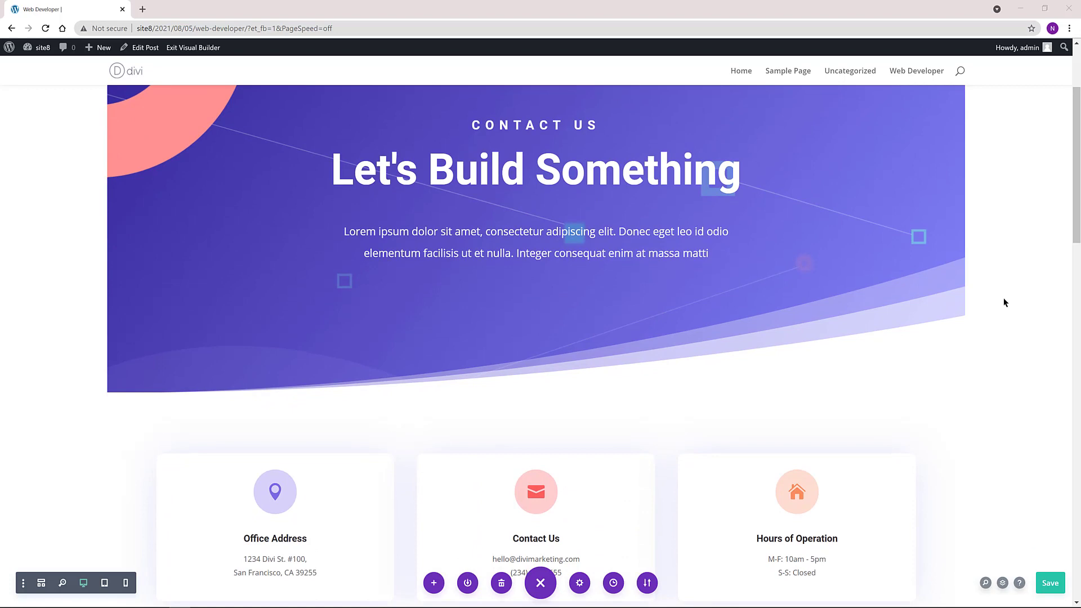
pyautogui.scroll(-1, 1006, 303)
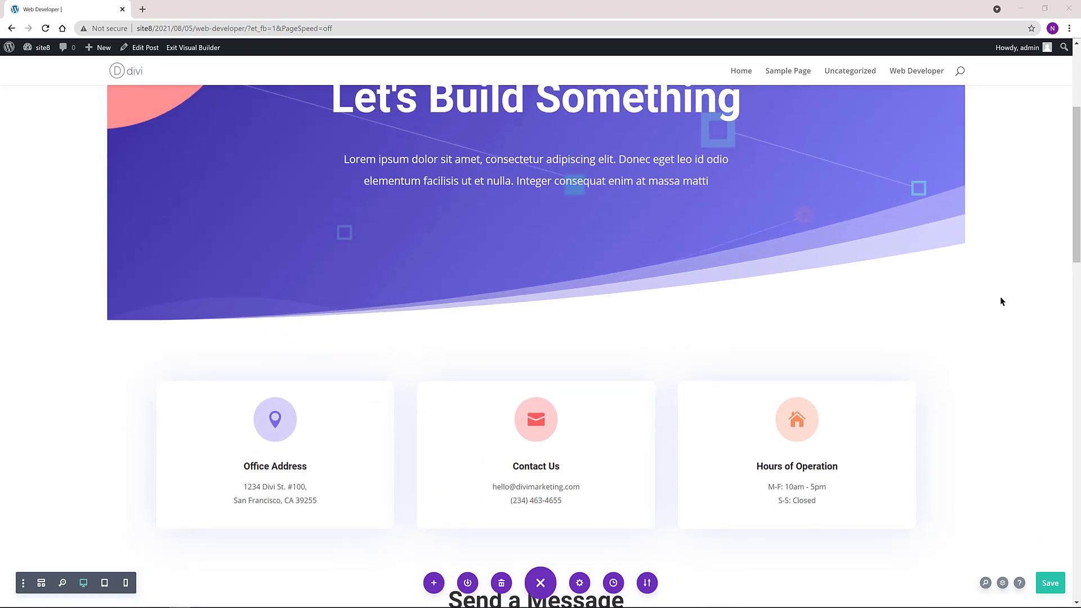
pyautogui.scroll(-1, 1001, 301)
pyautogui.scroll(-1, 1001, 301)
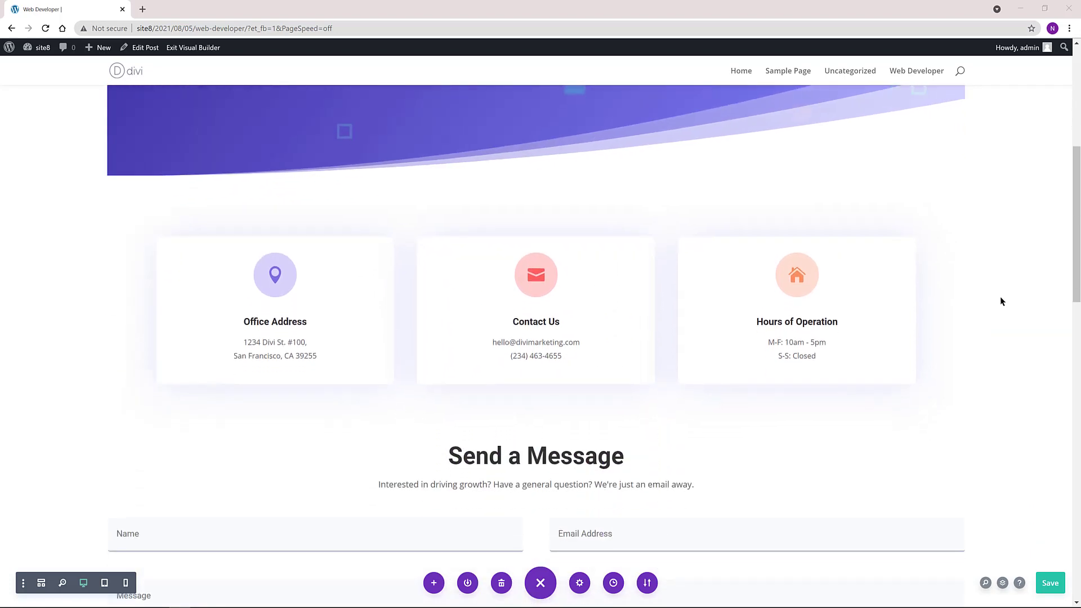
pyautogui.scroll(-2, 1001, 300)
pyautogui.scroll(4, 999, 300)
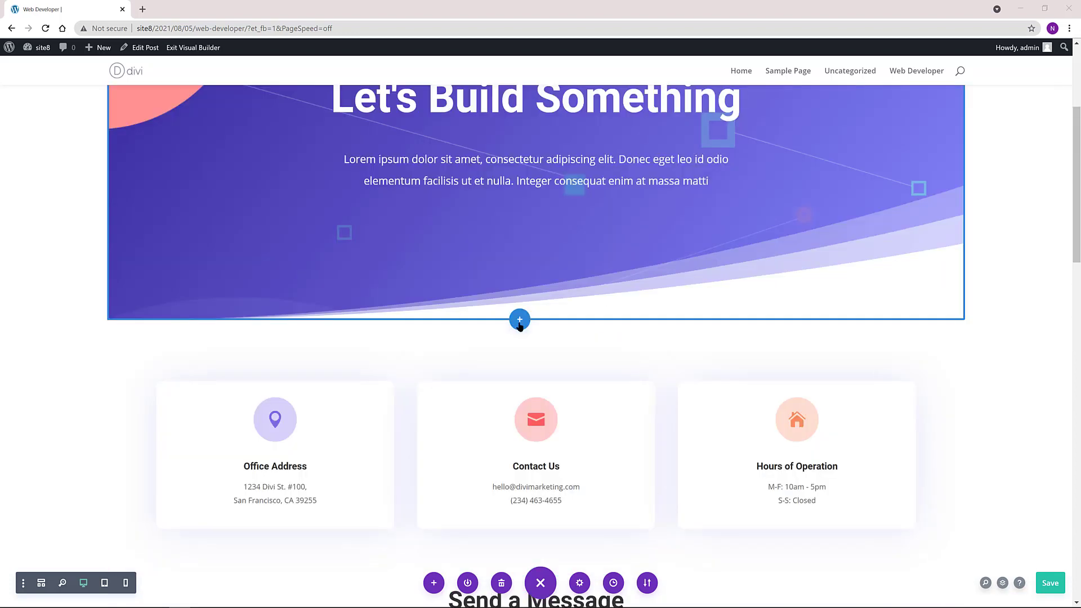
# Step: Insert a new regular section below the hero without adding a row
pyautogui.click(519, 320)
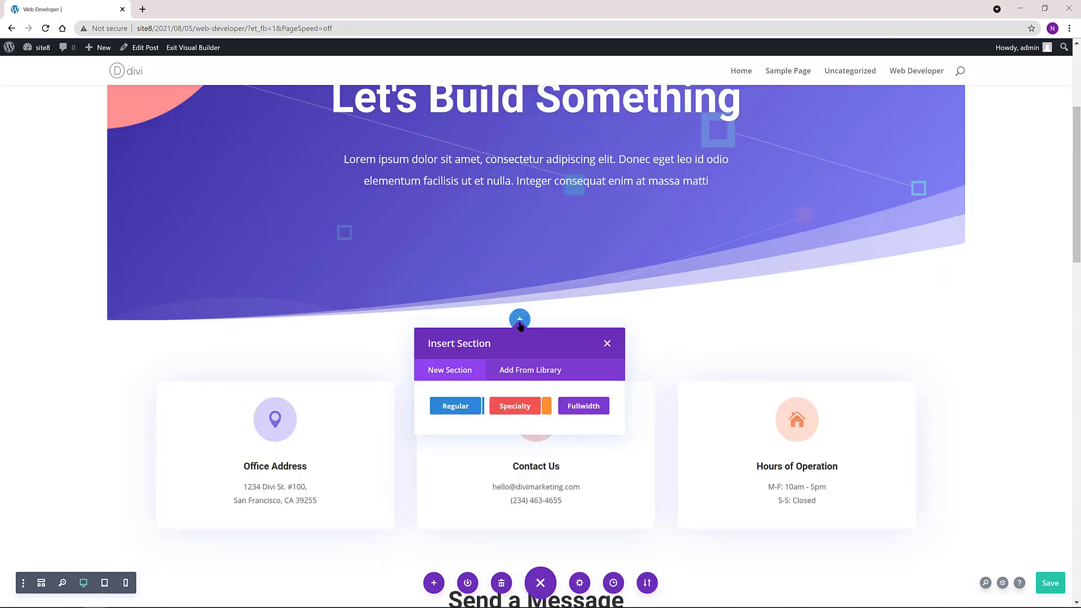
pyautogui.click(460, 410)
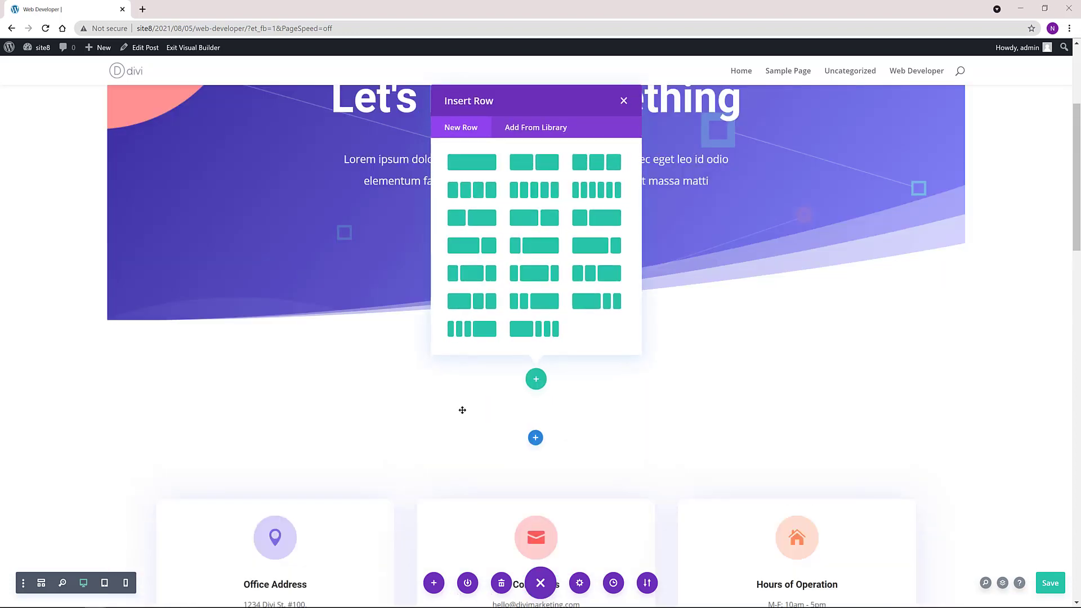
pyautogui.click(625, 102)
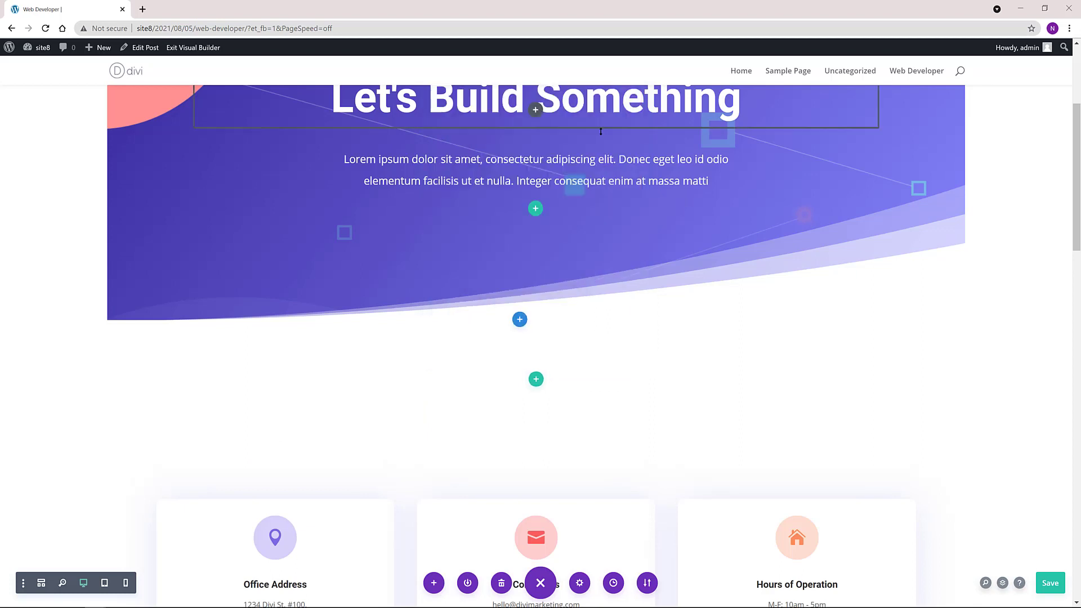
# Step: Give the new section a #f8f8f8 background colour and save the settings
pyautogui.click(519, 325)
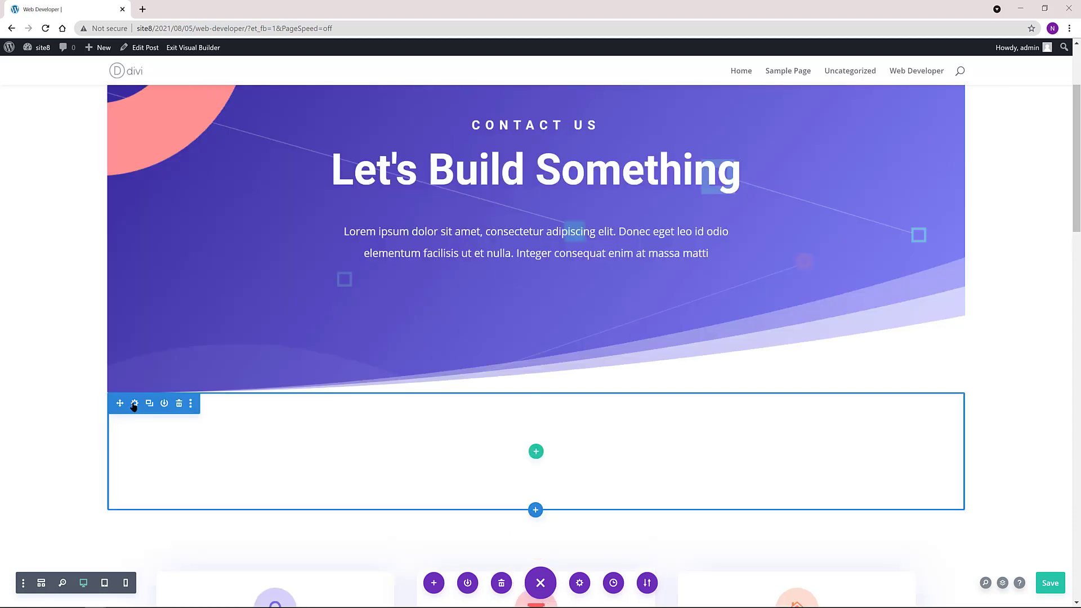
pyautogui.click(135, 406)
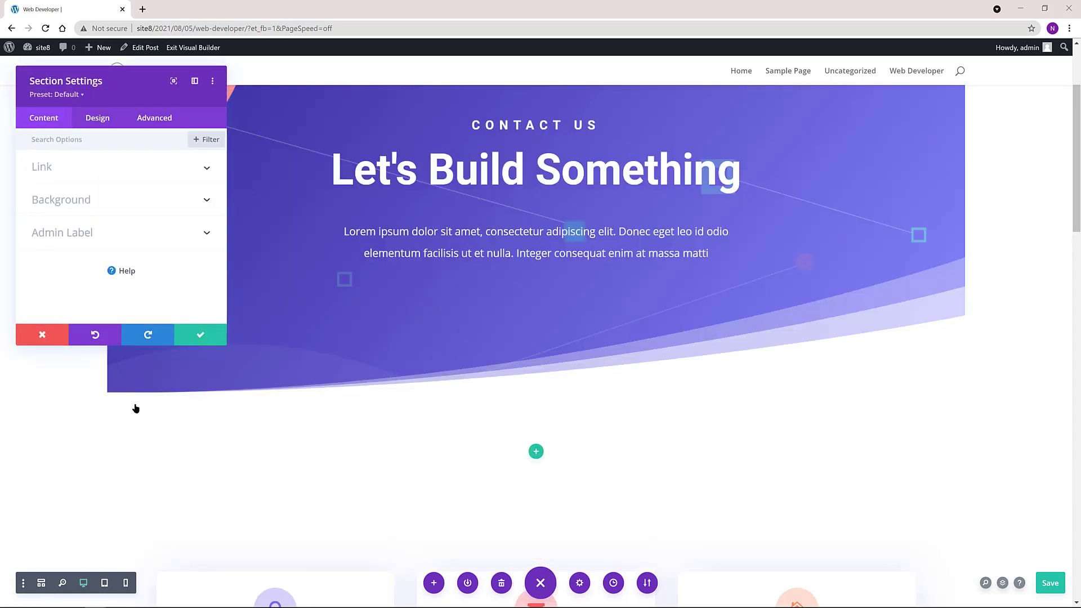
pyautogui.click(93, 201)
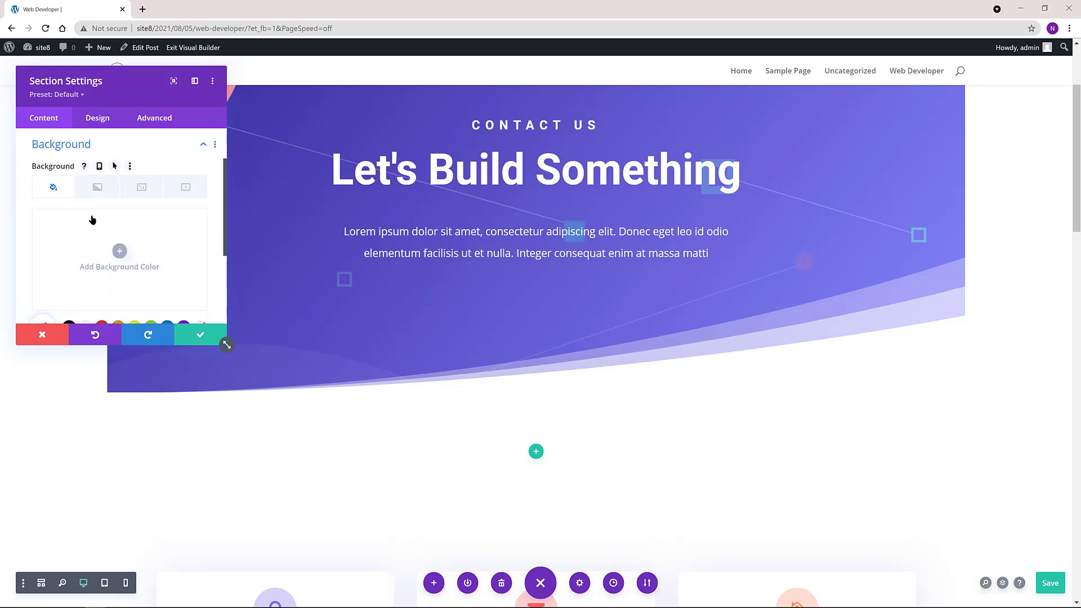
pyautogui.click(110, 209)
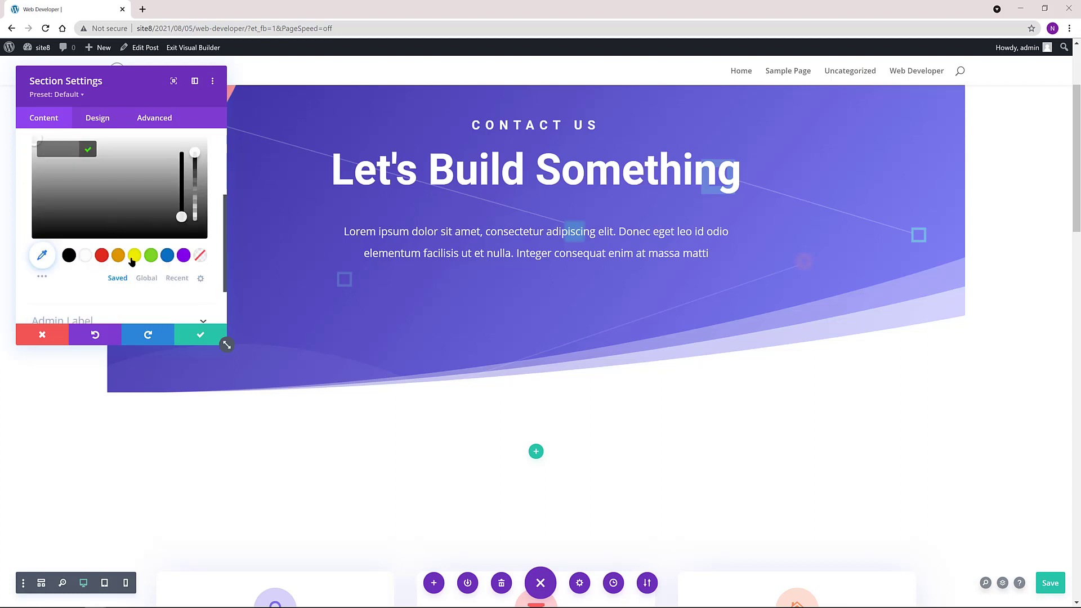
pyautogui.moveTo(196, 154); pyautogui.dragTo(195, 199)
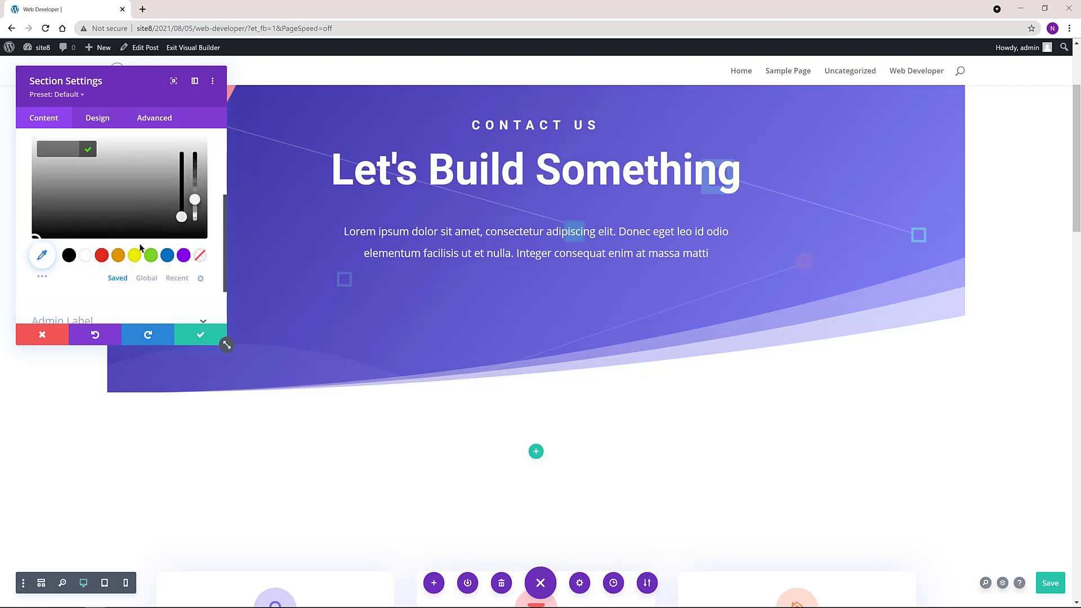
pyautogui.click(200, 255)
pyautogui.click(29, 151)
pyautogui.write('f8f8f8')
pyautogui.press('Return')
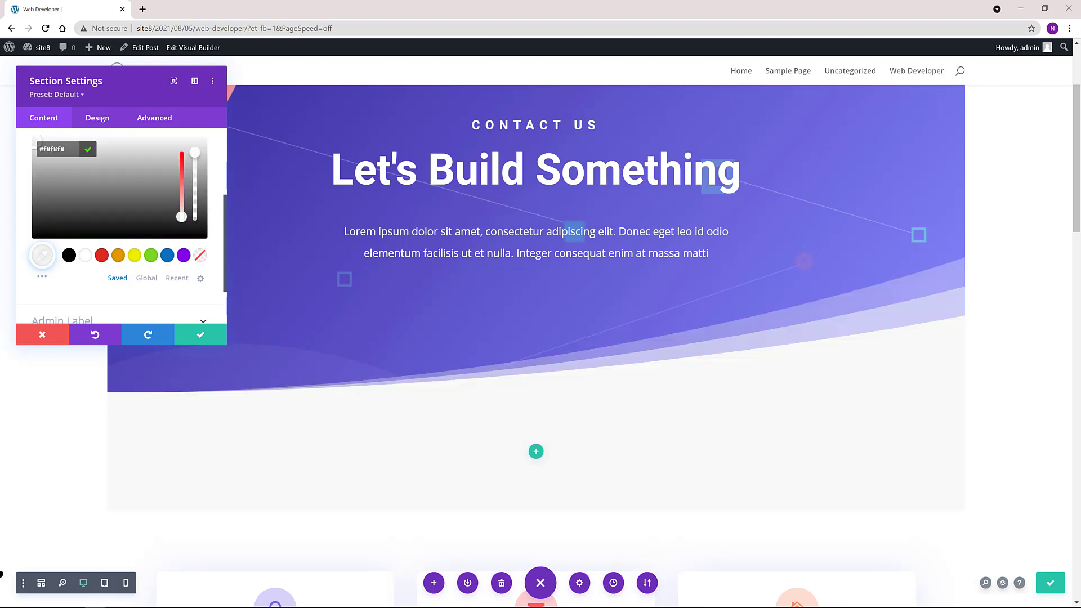
pyautogui.click(200, 342)
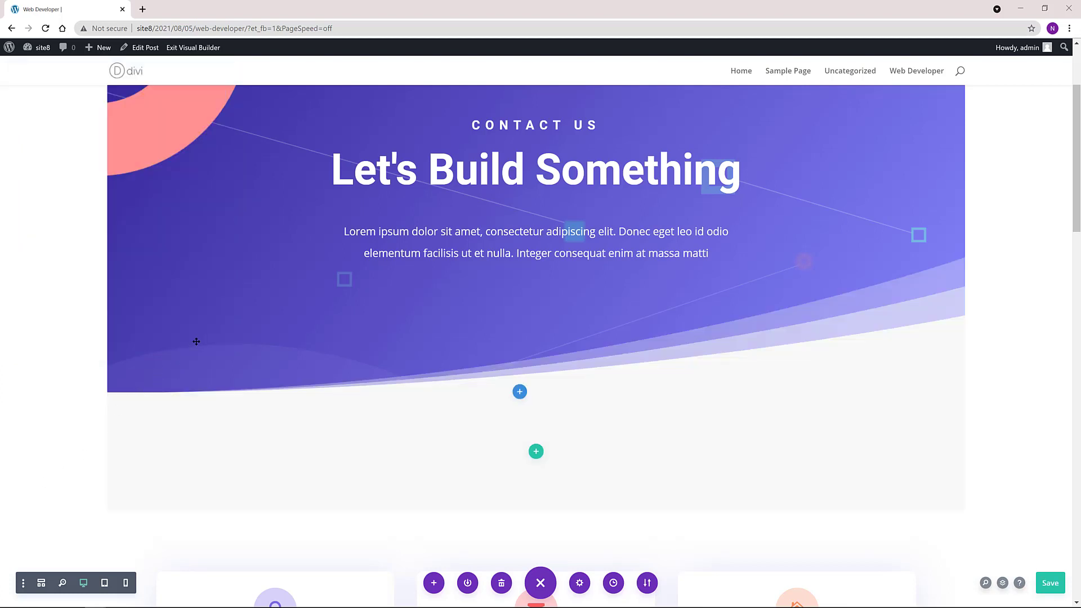
# Step: Add an empty three-column row to the grey section
pyautogui.click(537, 452)
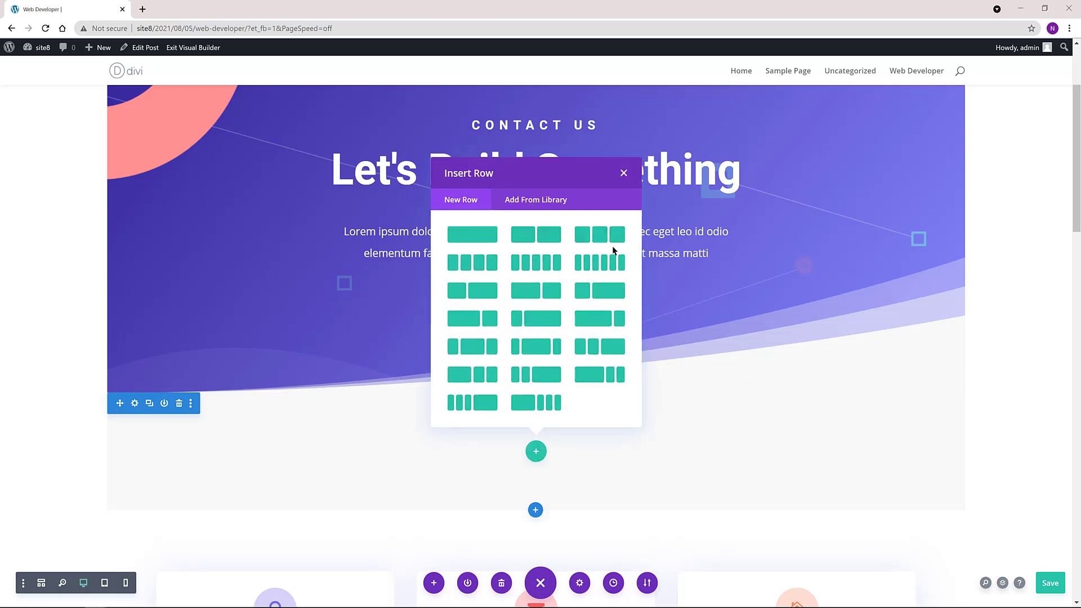
pyautogui.click(615, 237)
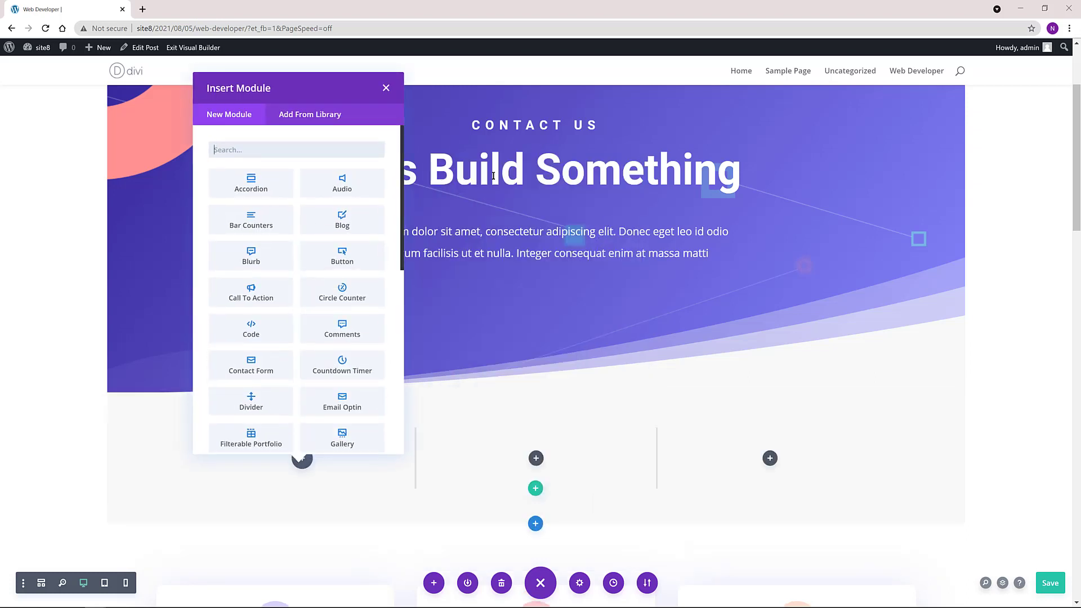
pyautogui.press('Escape')
# Step: Set the section's linked top and bottom padding to 12vw and save
pyautogui.click(135, 404)
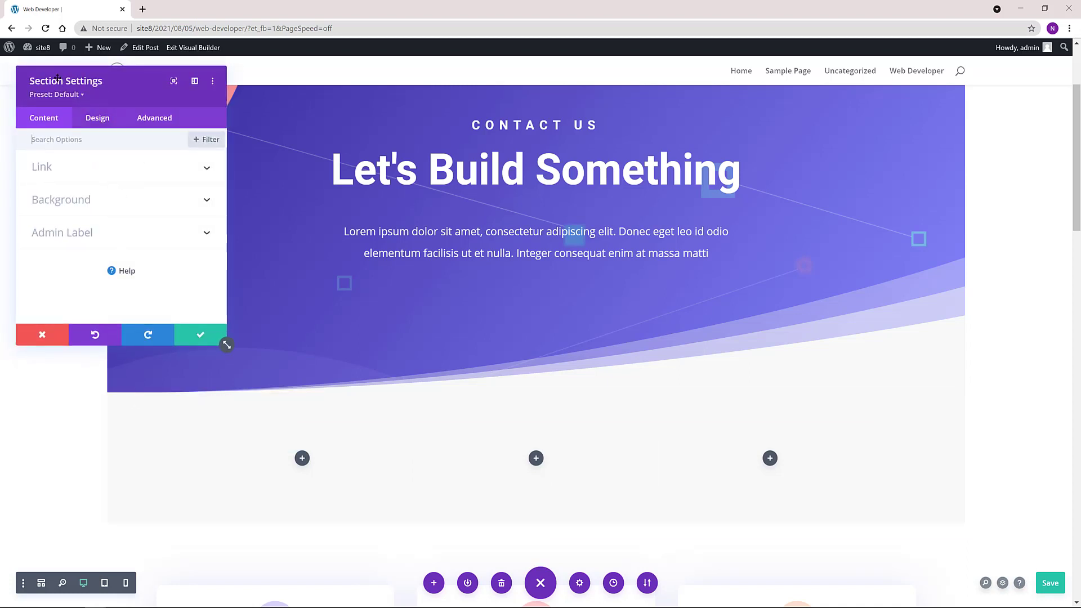
pyautogui.click(167, 121)
pyautogui.scroll(-3, 112, 267)
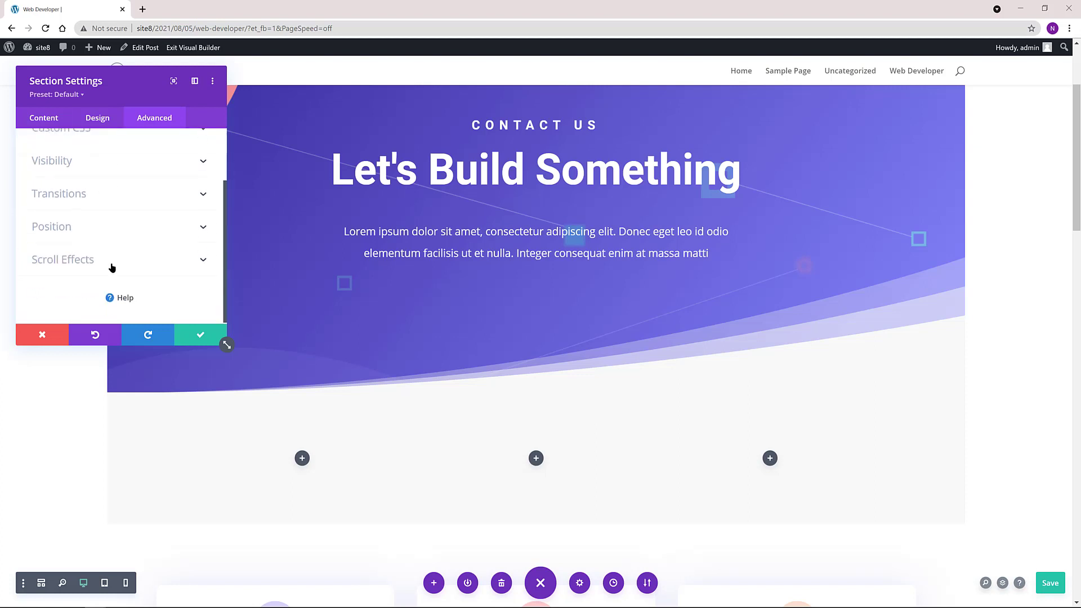
pyautogui.scroll(3, 112, 266)
pyautogui.click(98, 118)
pyautogui.click(81, 269)
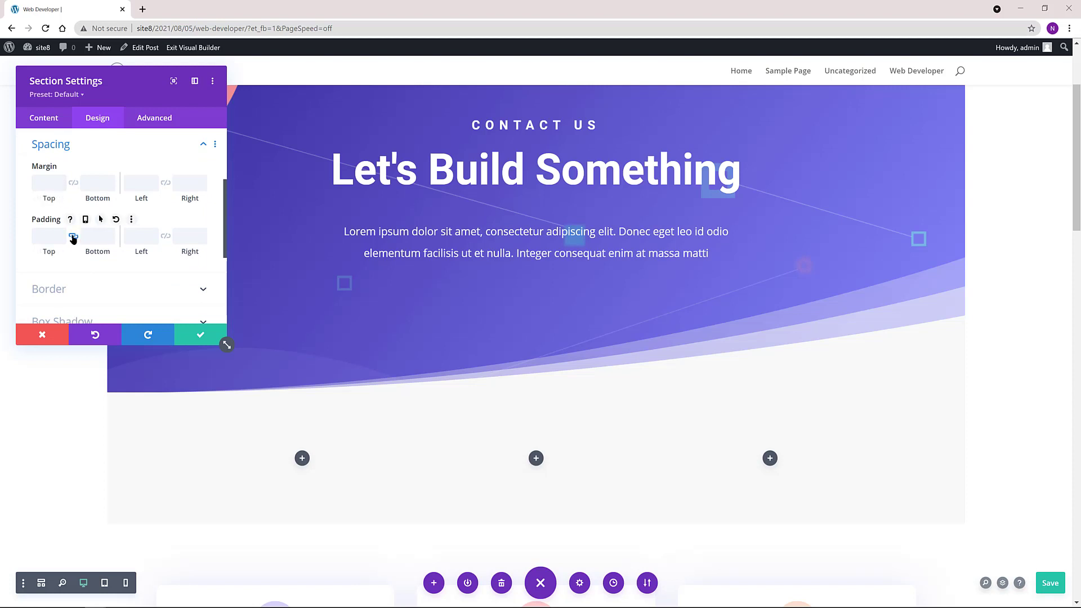
pyautogui.click(74, 238)
pyautogui.click(43, 237)
pyautogui.write('7px')
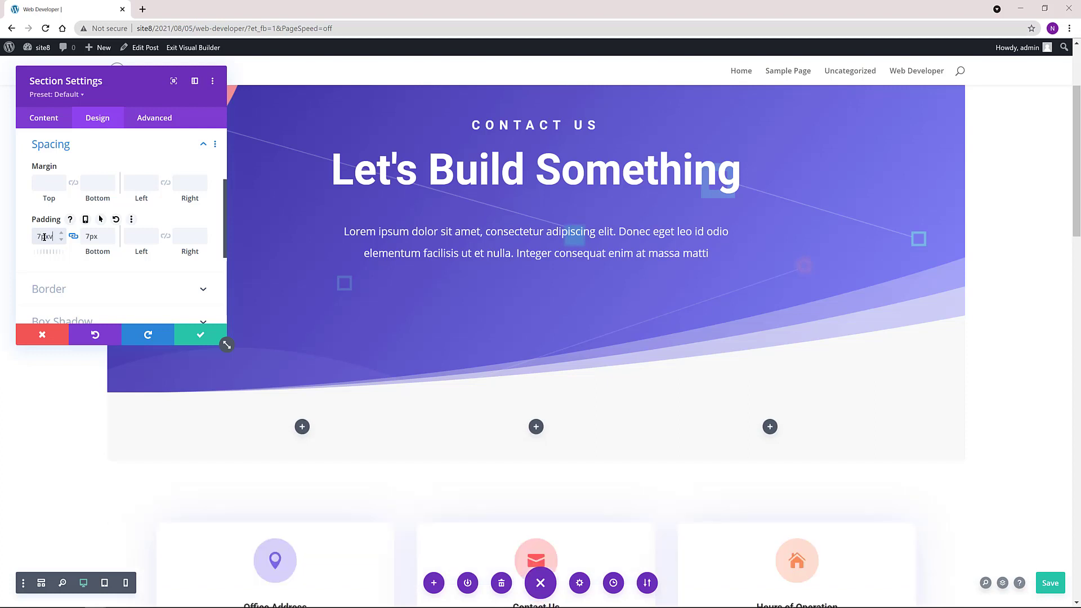
pyautogui.press('Delete')
pyautogui.press('Delete')
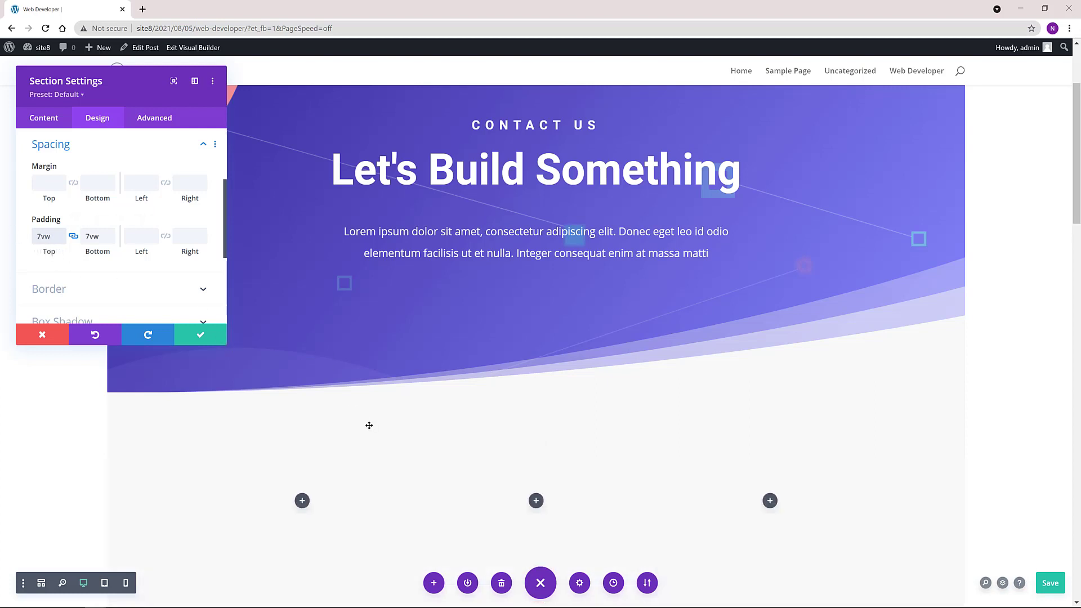
pyautogui.scroll(-3, 369, 425)
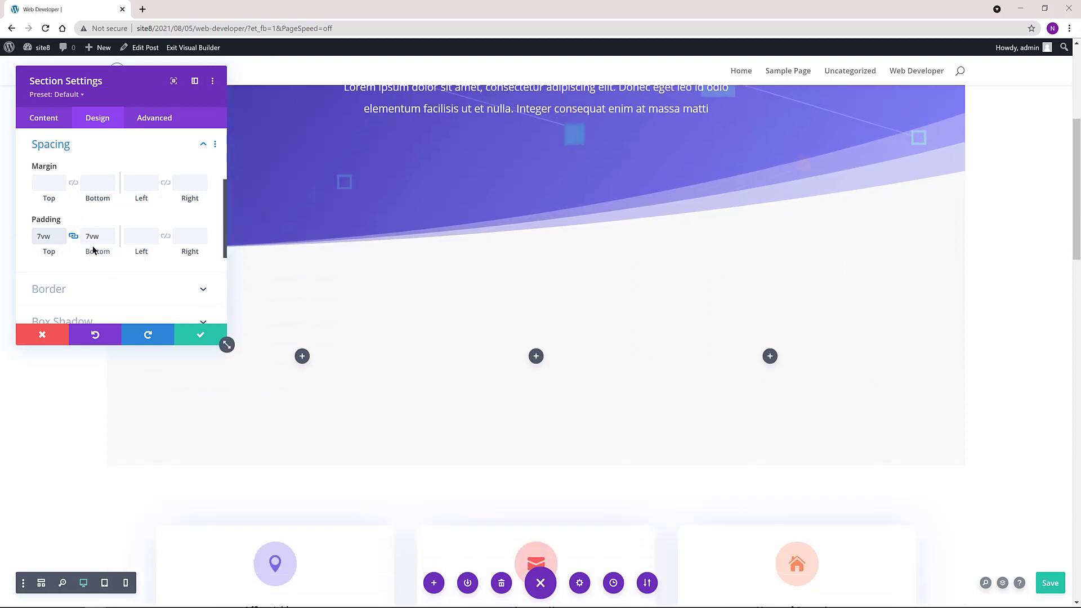
pyautogui.moveTo(90, 252); pyautogui.dragTo(106, 254)
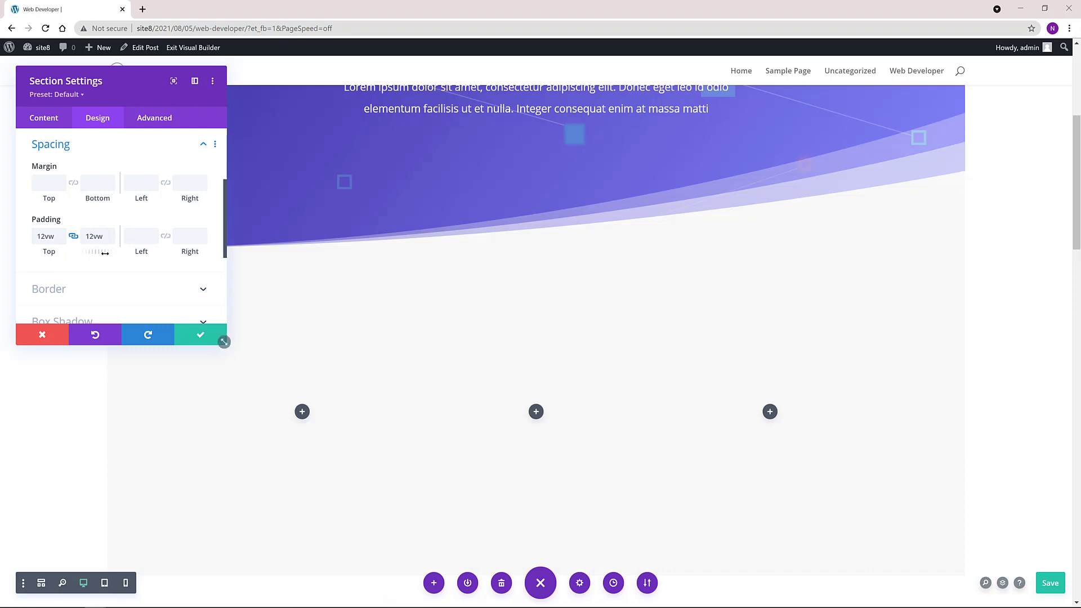
pyautogui.click(194, 338)
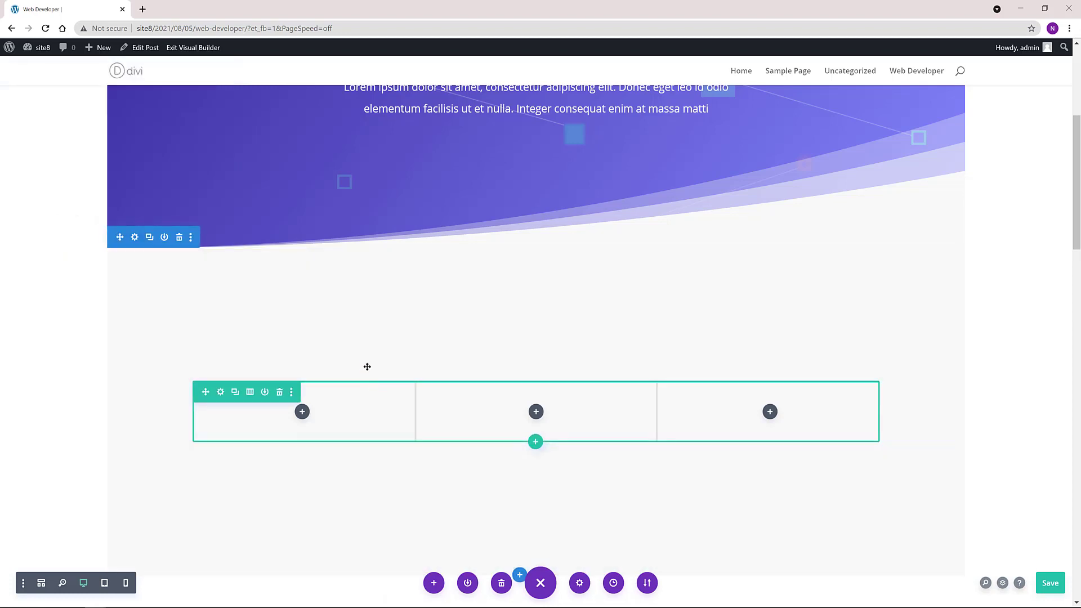
# Step: Save, then insert a Toggle module into the first column of the three-column row
pyautogui.hotkey('ctrl', 's')
pyautogui.click(303, 412)
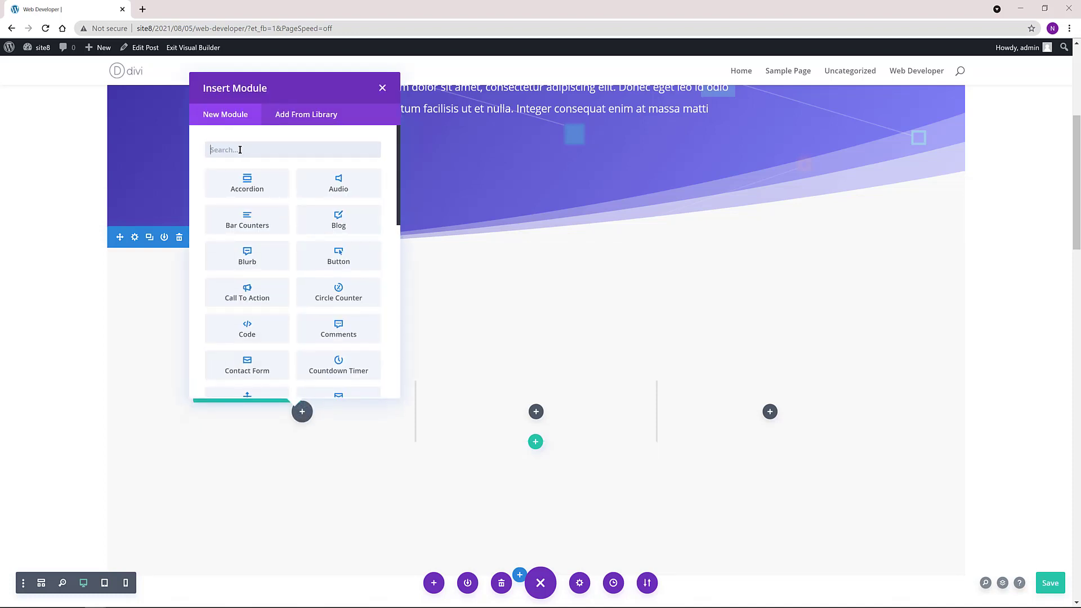
pyautogui.write('toggle')
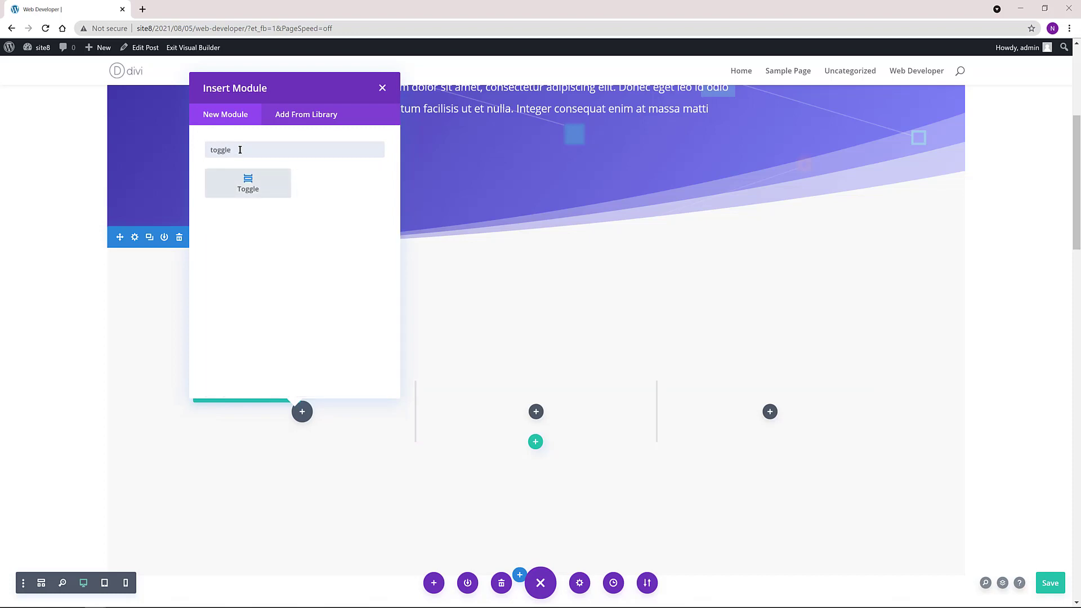
pyautogui.click(262, 186)
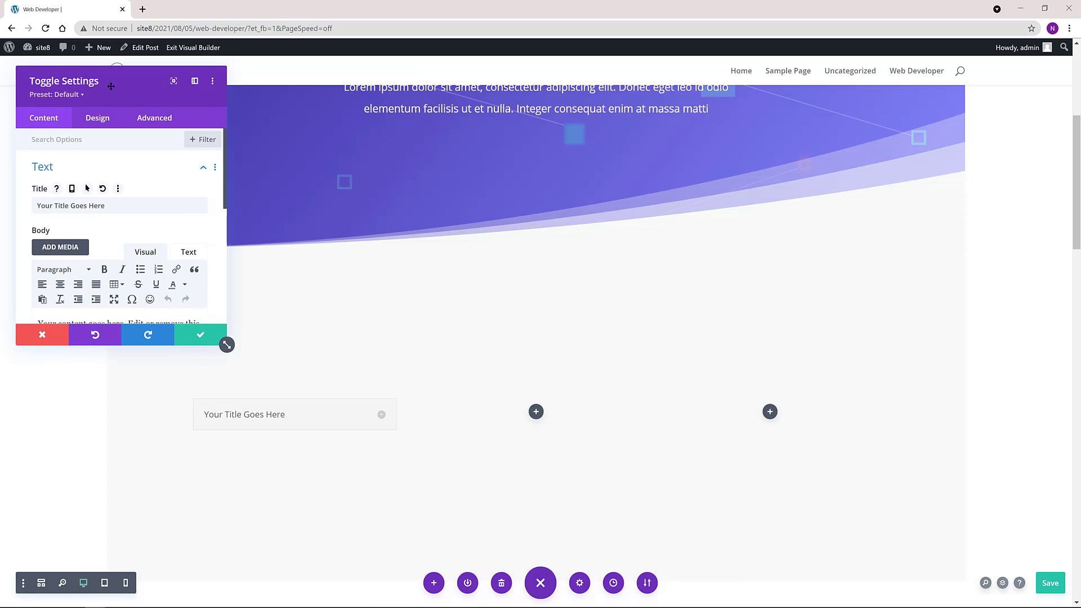
pyautogui.moveTo(120, 87); pyautogui.dragTo(908, 109)
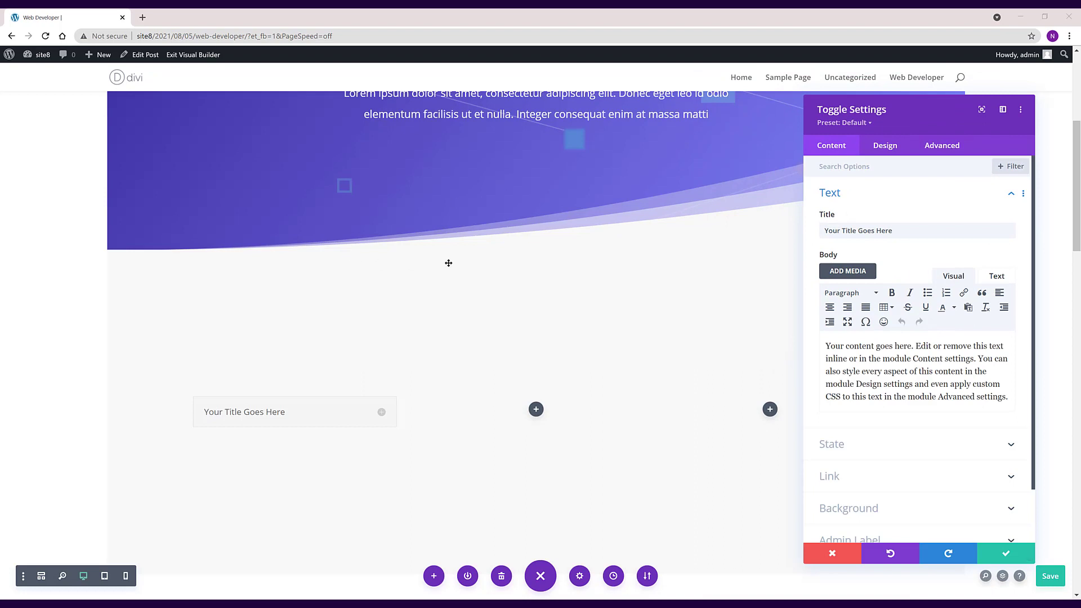
# Step: Replace the placeholder toggle title with dynamic Post/Archive Title content, showing 'Web Developer'
pyautogui.moveTo(904, 231); pyautogui.dragTo(787, 227)
pyautogui.press('BackSpace')
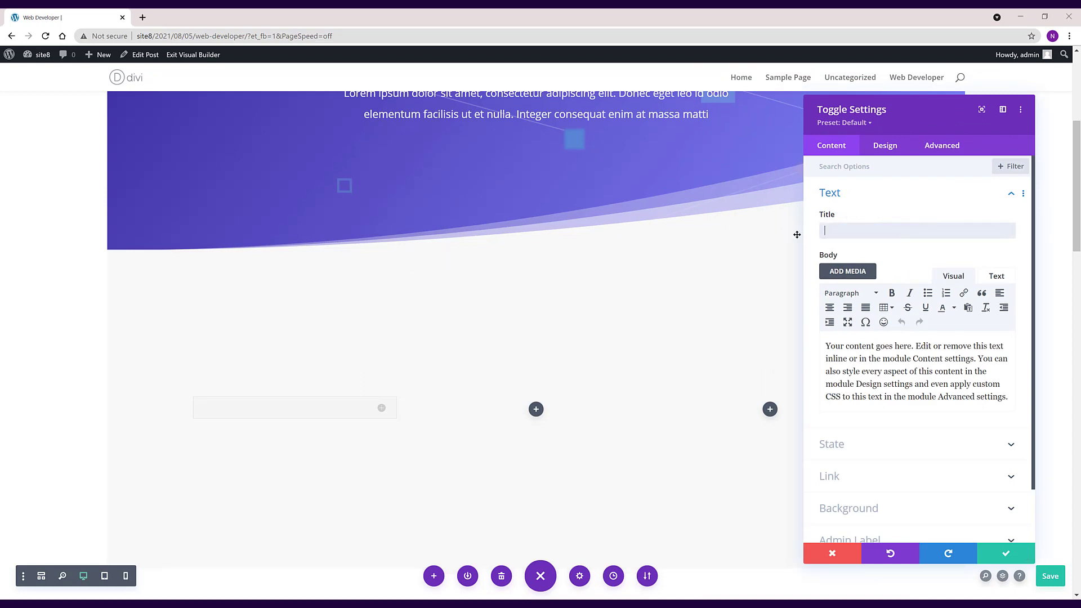
pyautogui.click(1006, 232)
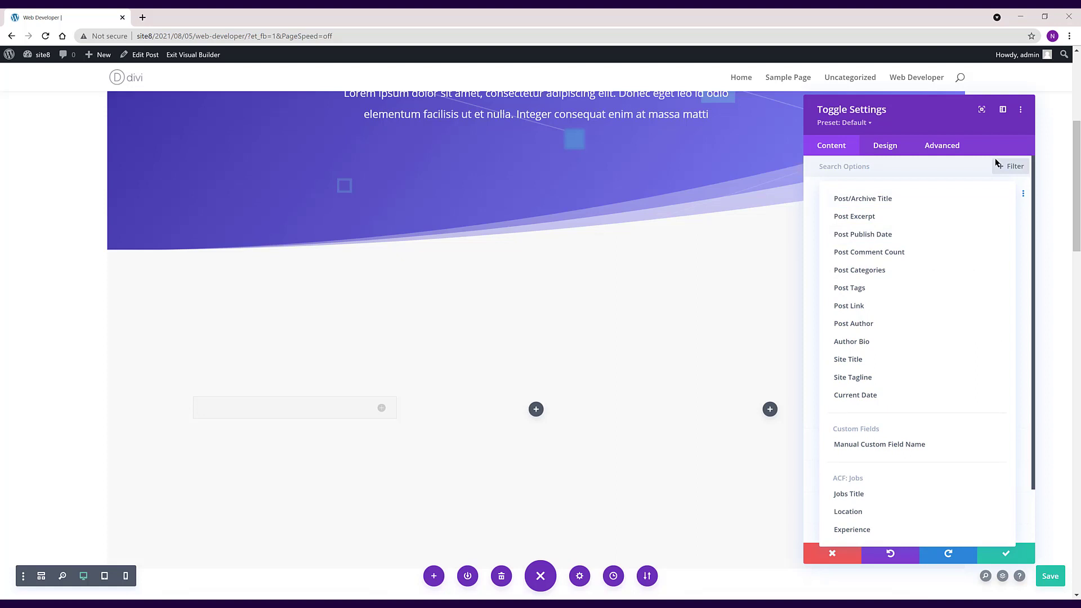
pyautogui.click(880, 199)
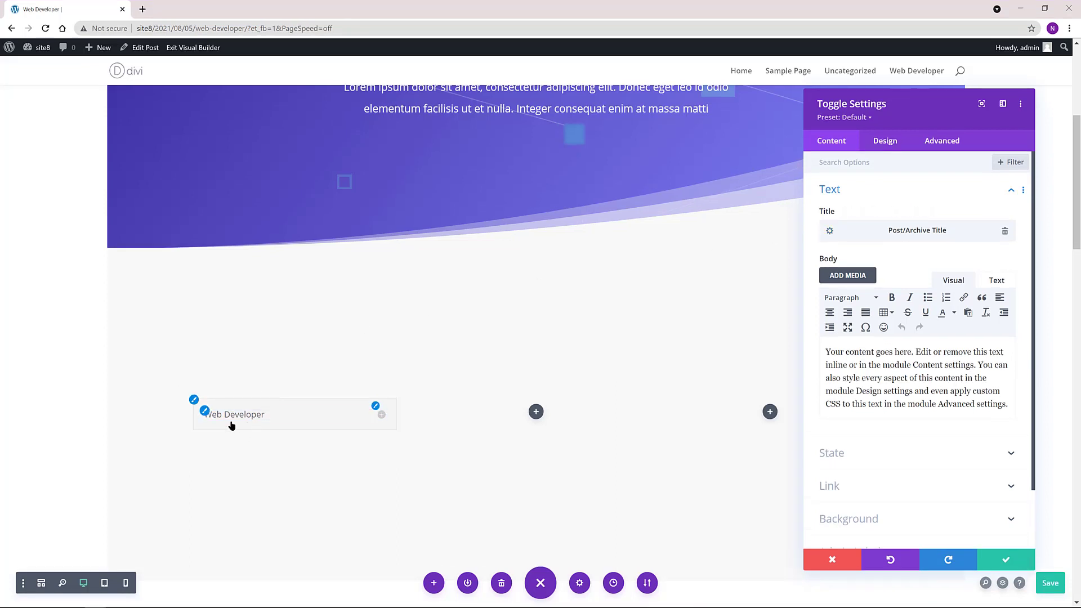
# Step: Make the toggle title text a black H3 in the Oswald font
pyautogui.click(884, 141)
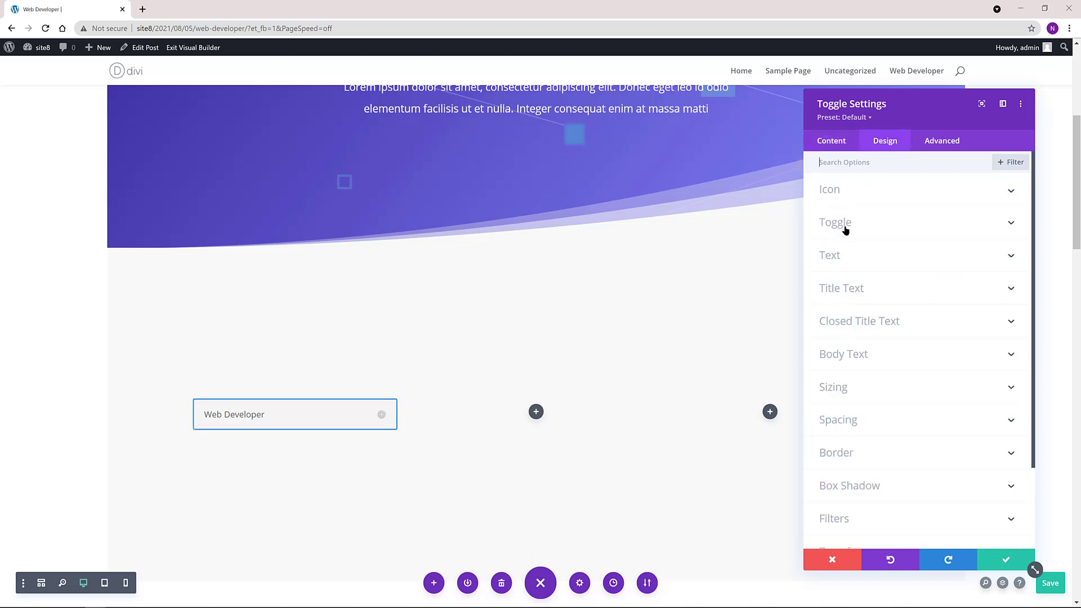
pyautogui.click(841, 257)
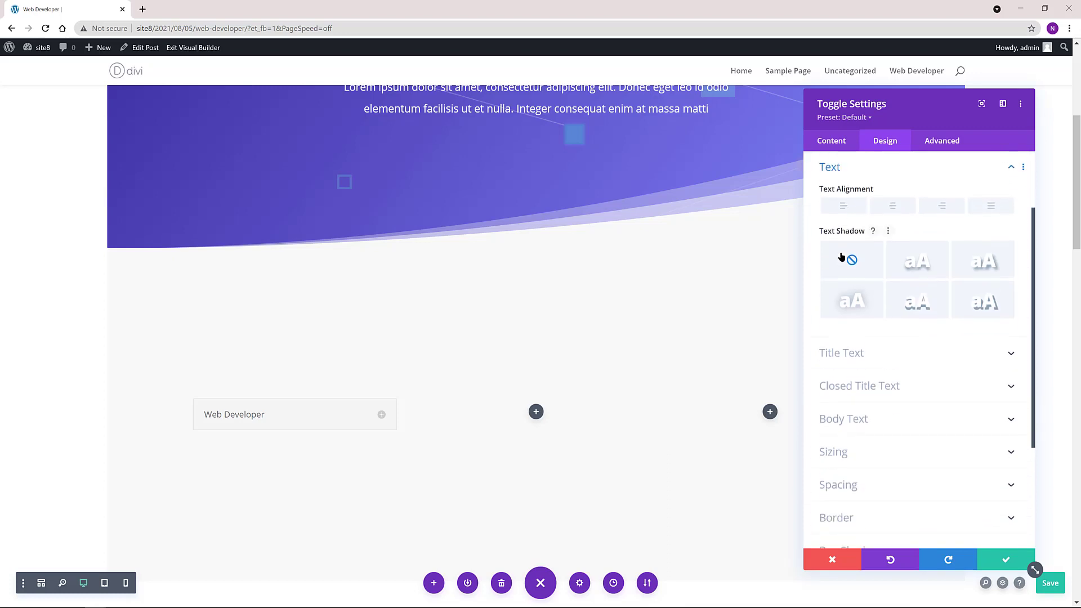
pyautogui.scroll(2, 852, 288)
pyautogui.click(842, 434)
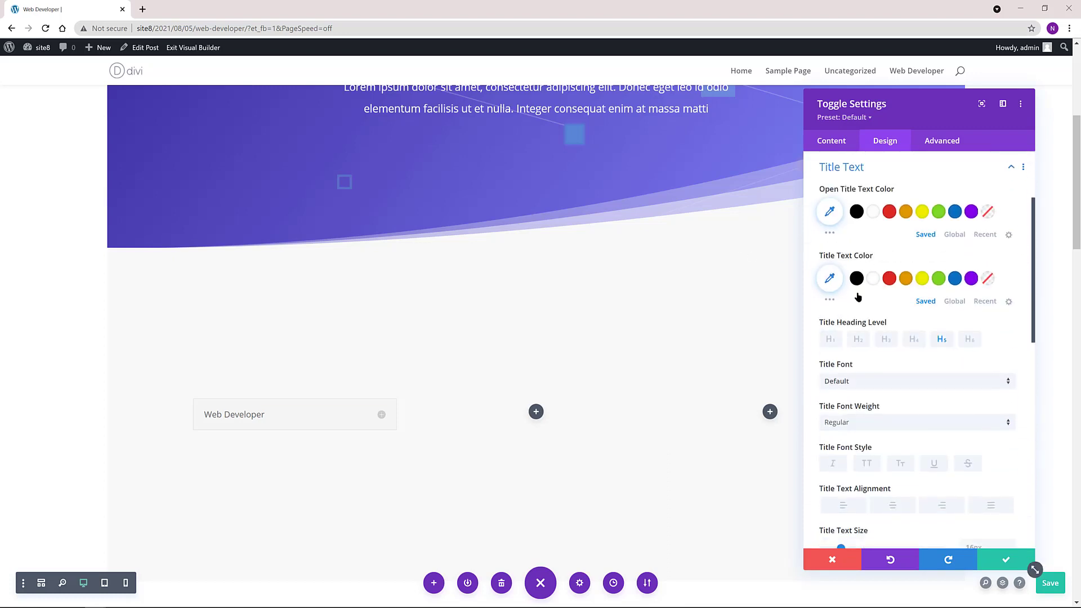
pyautogui.click(857, 278)
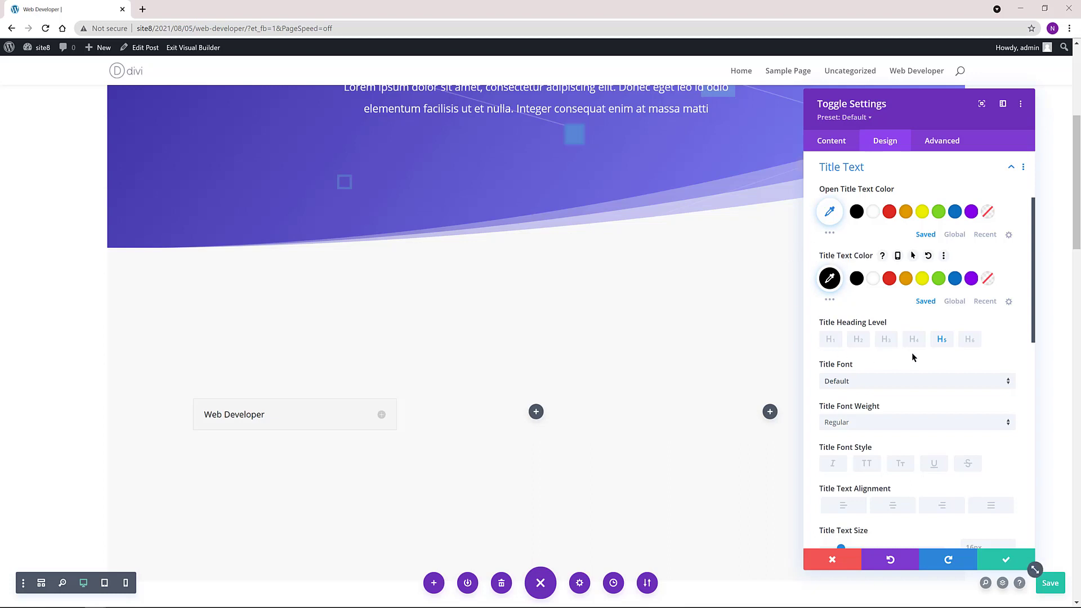
pyautogui.click(886, 339)
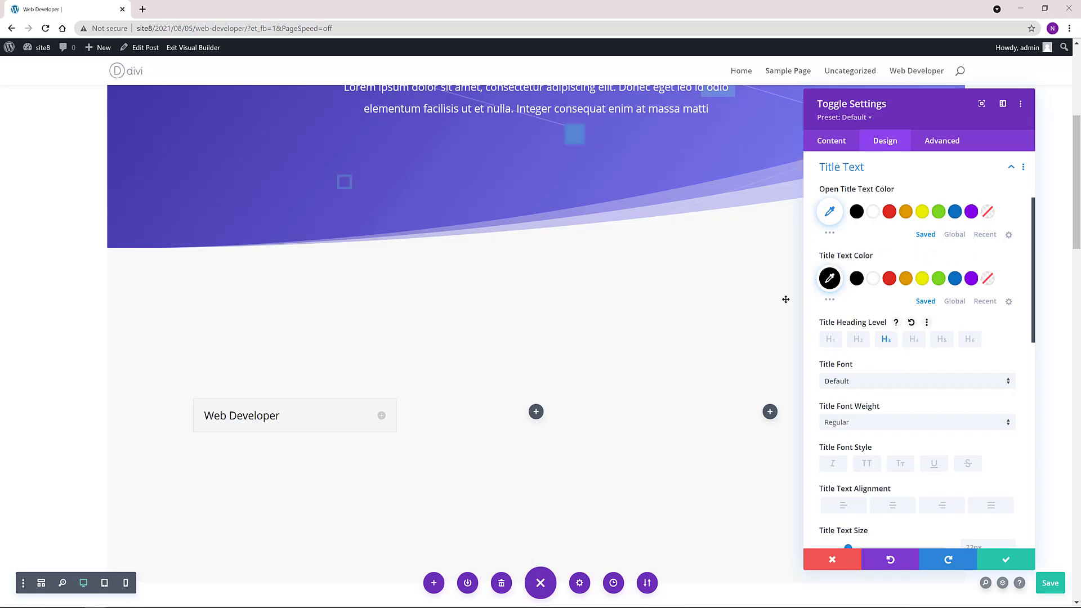
pyautogui.click(853, 383)
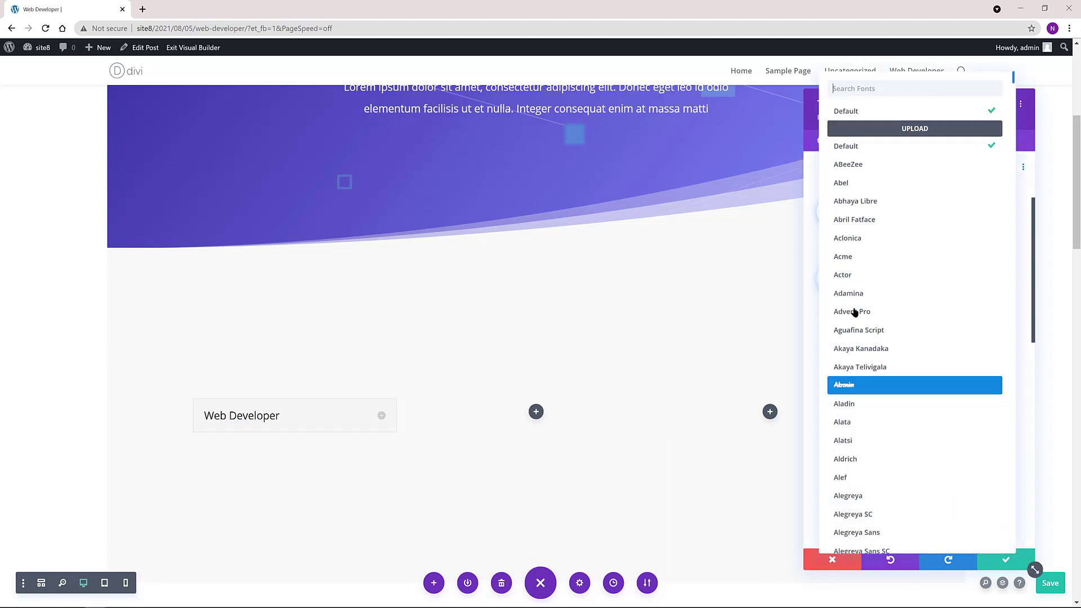
pyautogui.click(875, 109)
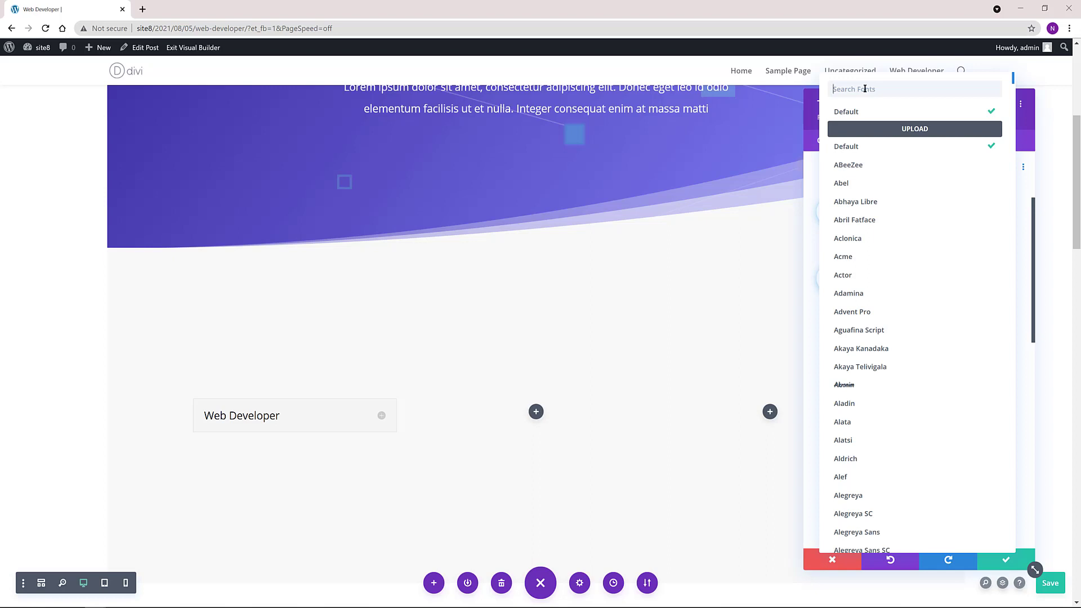
pyautogui.write('oswald')
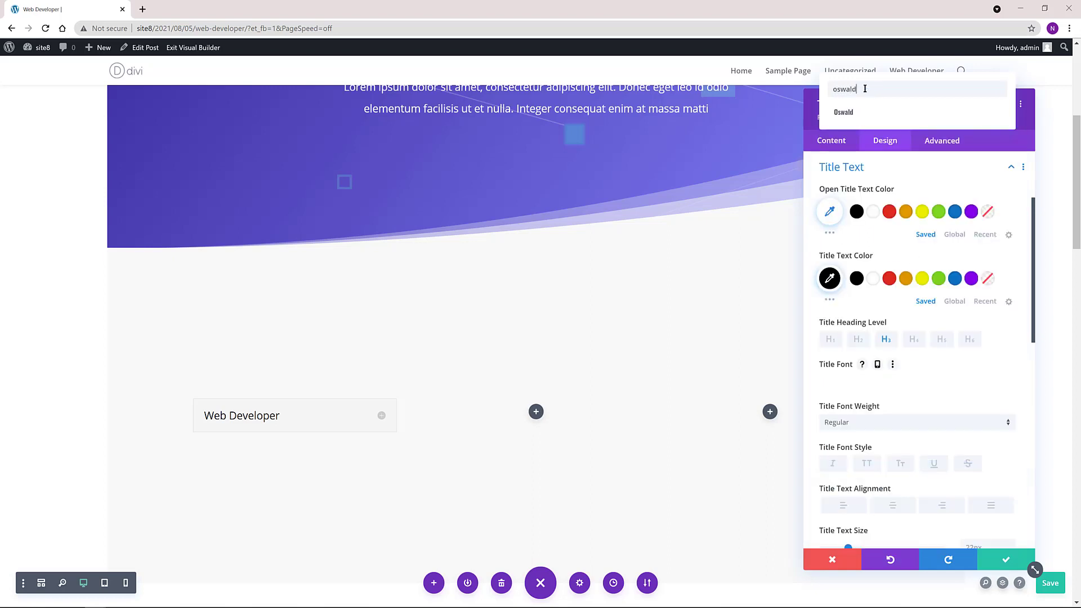
pyautogui.click(868, 115)
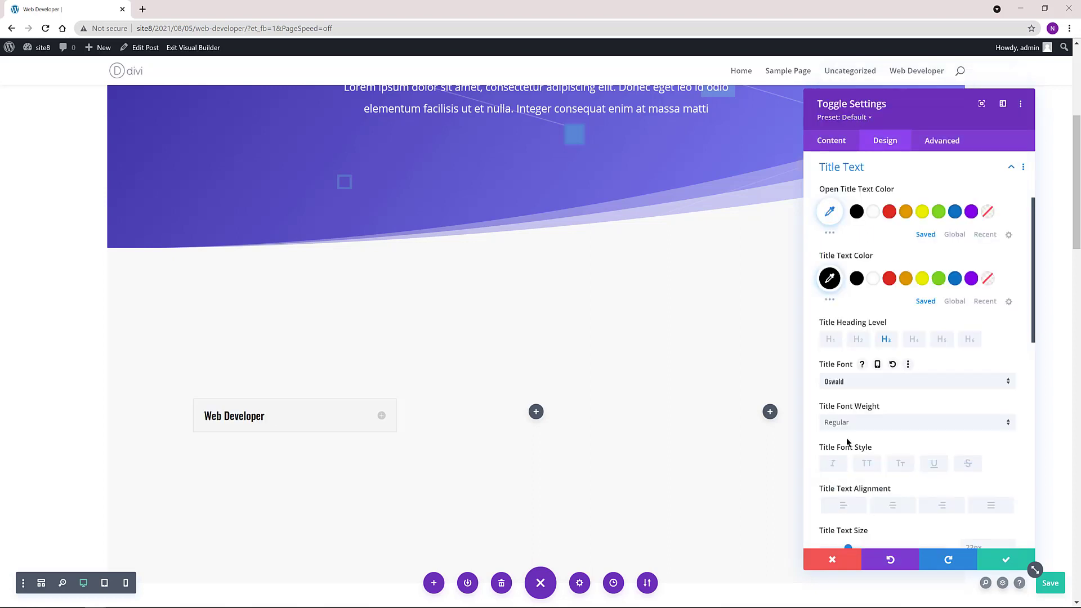
# Step: Set the title to Semi Bold weight, 1vw size and 1.7em line height
pyautogui.click(837, 423)
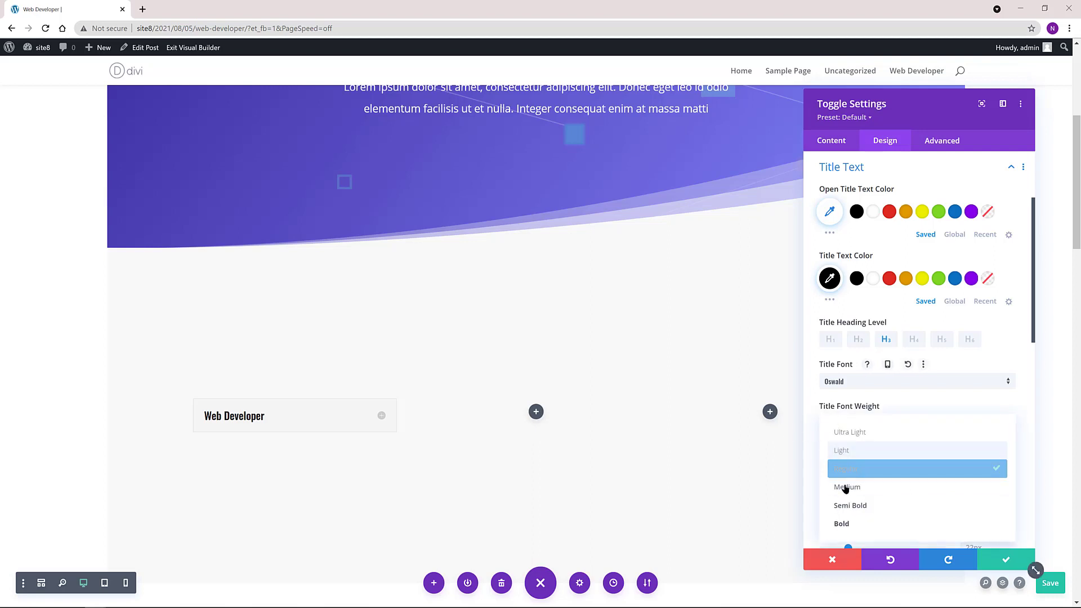
pyautogui.click(849, 506)
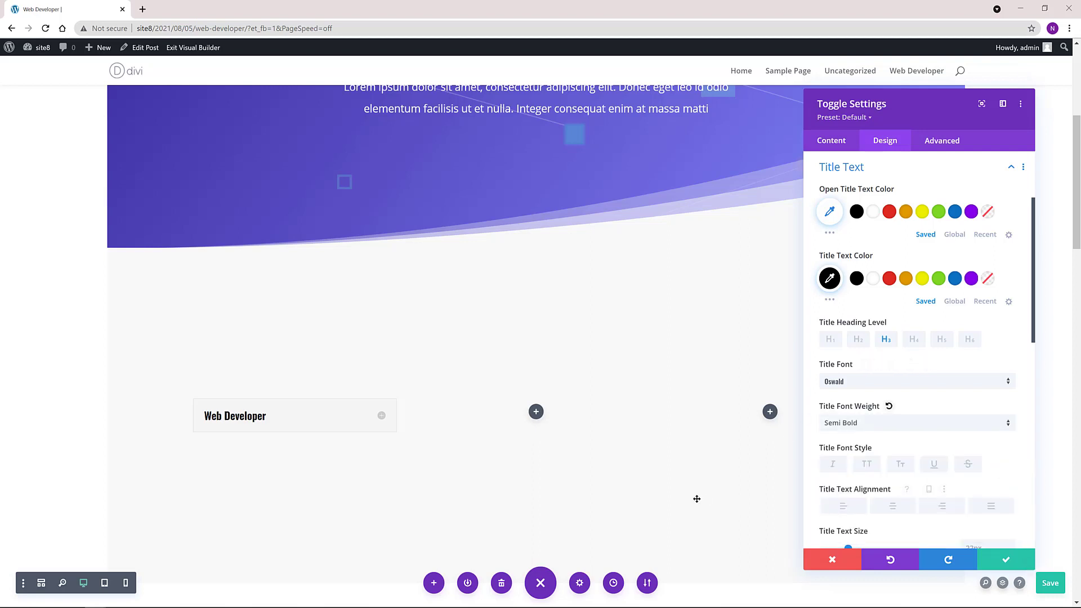
pyautogui.scroll(-2, 890, 406)
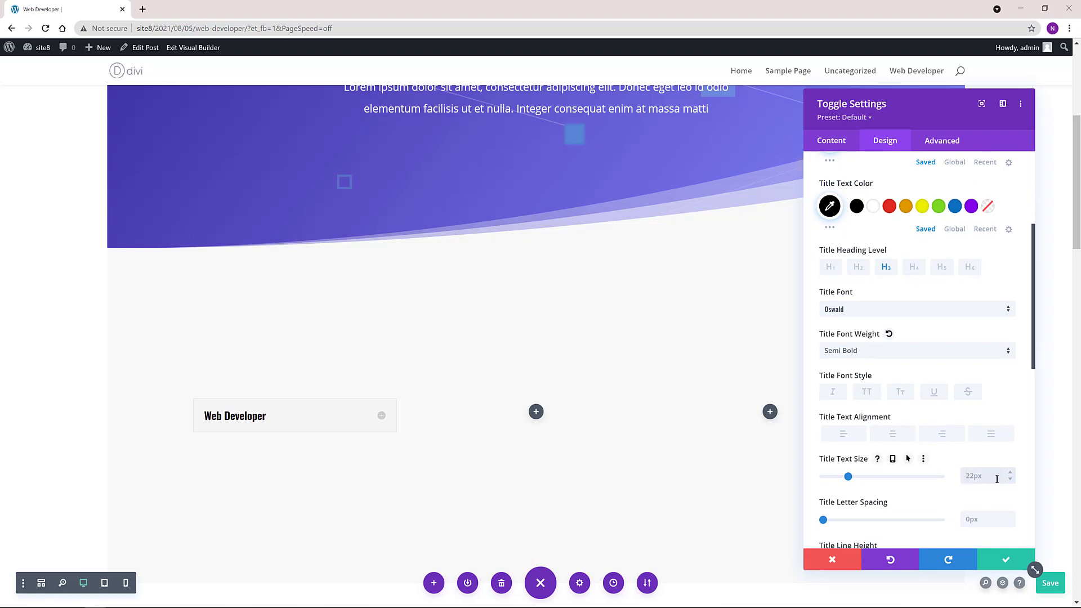
pyautogui.write('1px5vw')
pyautogui.hotkey('ctrl', 'a')
pyautogui.write('1vw')
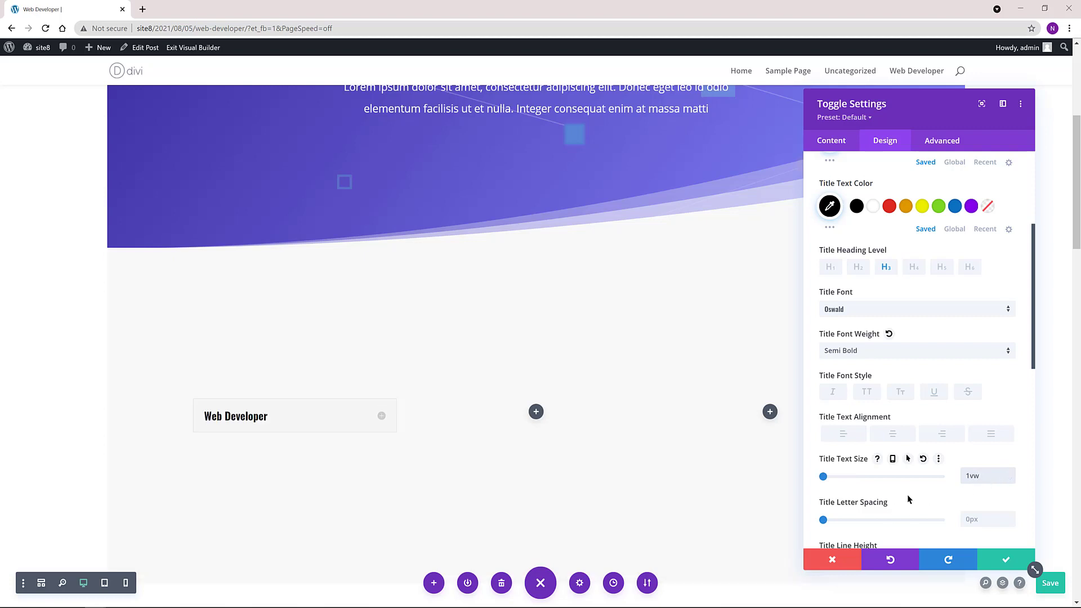
pyautogui.scroll(-1, 907, 494)
pyautogui.click(999, 490)
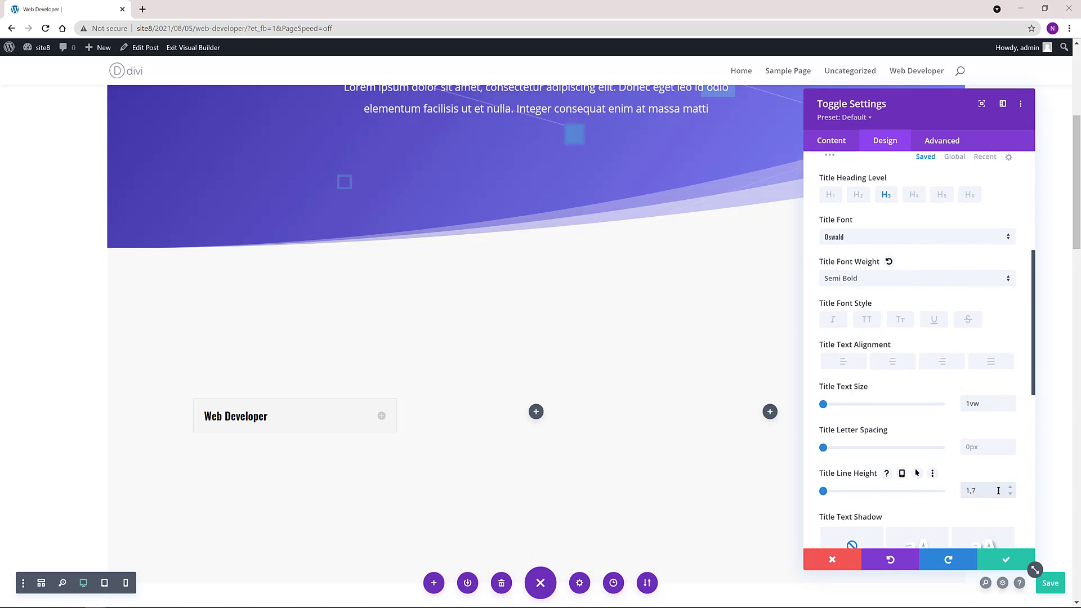
pyautogui.write('1,7')
pyautogui.press('BackSpace')
pyautogui.press('BackSpace')
pyautogui.write('.7')
pyautogui.scroll(-1, 952, 515)
pyautogui.scroll(3, 944, 508)
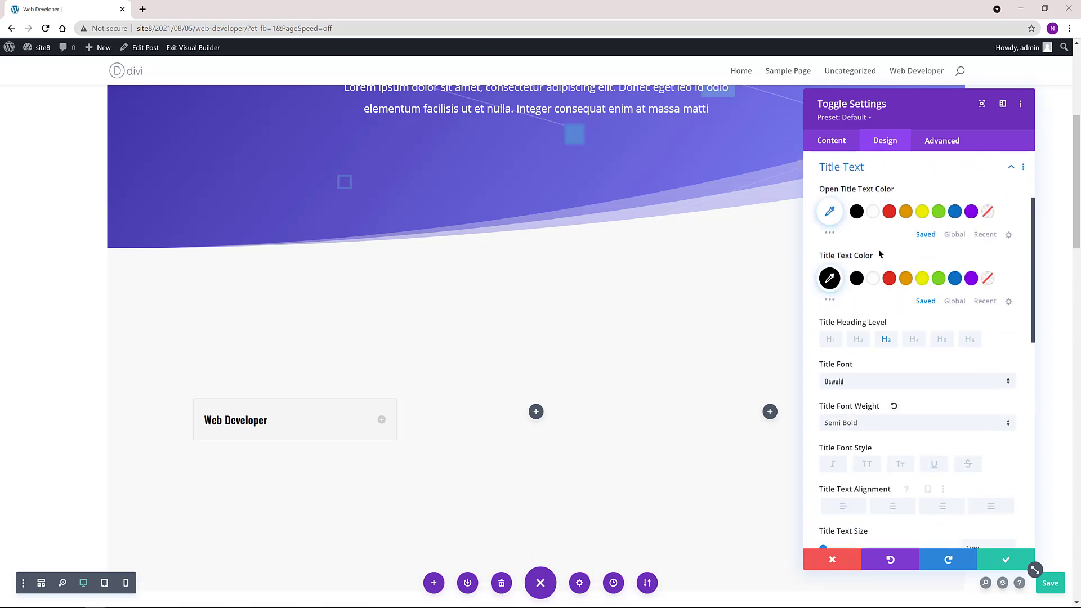
# Step: Make the toggle icon black and switch the toggle background to Gradient
pyautogui.click(891, 167)
pyautogui.click(856, 234)
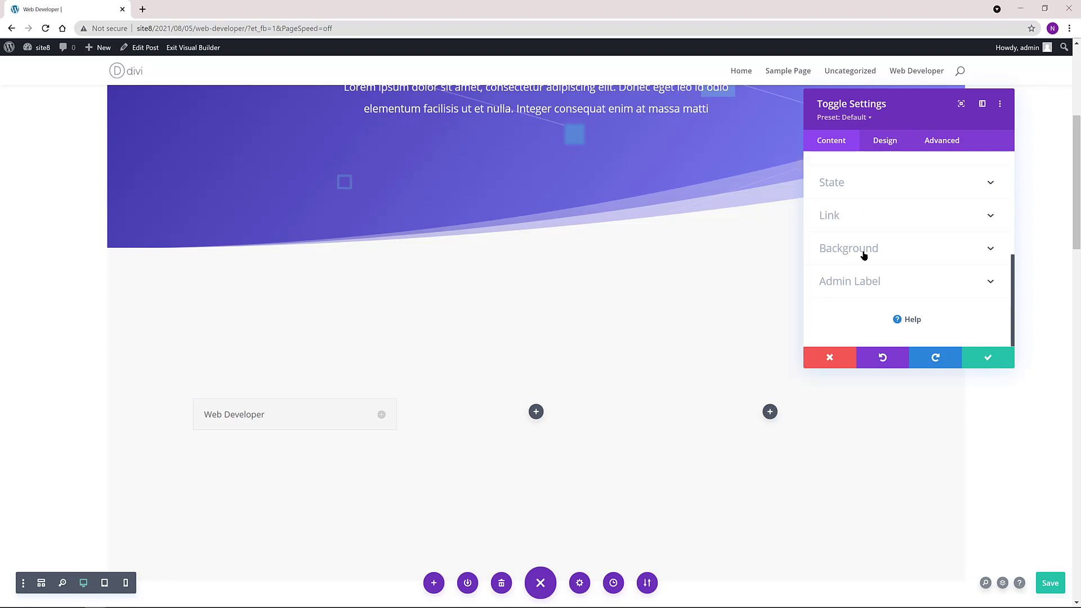
pyautogui.click(899, 249)
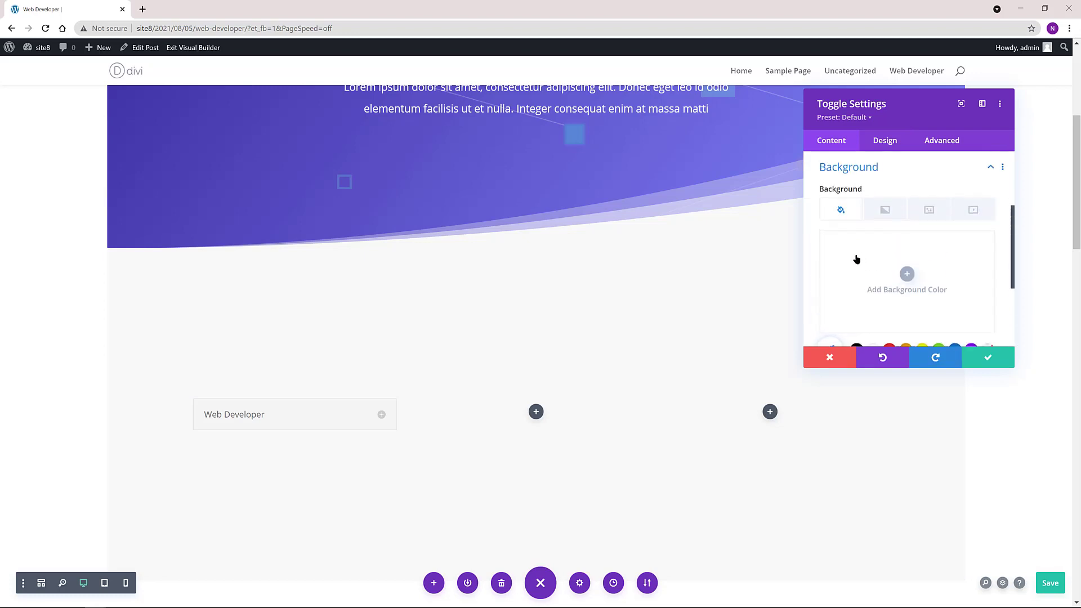
pyautogui.click(896, 212)
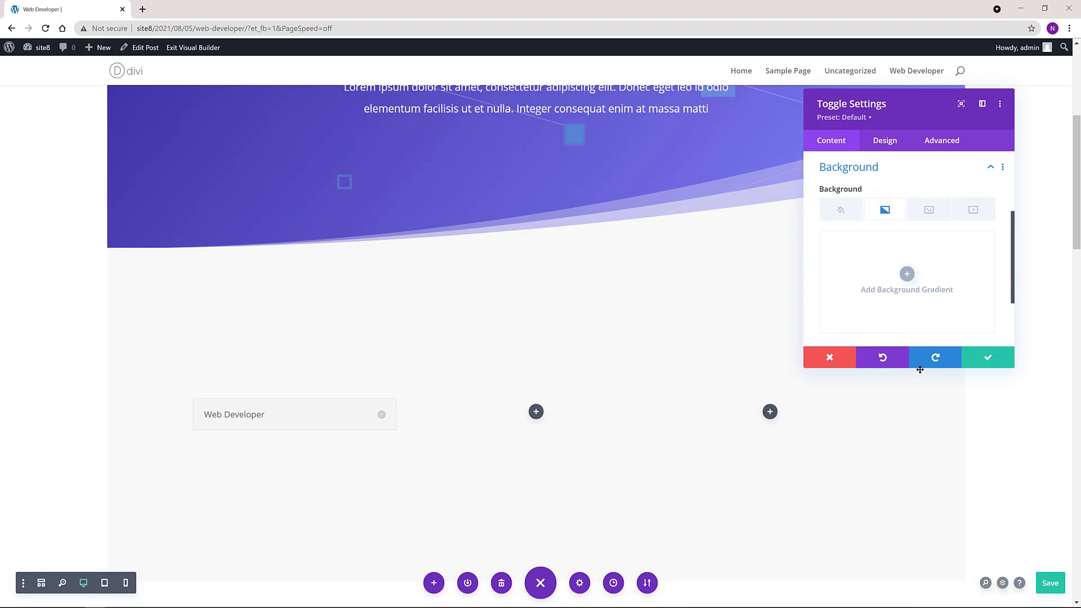
pyautogui.moveTo(1015, 367); pyautogui.dragTo(1039, 568)
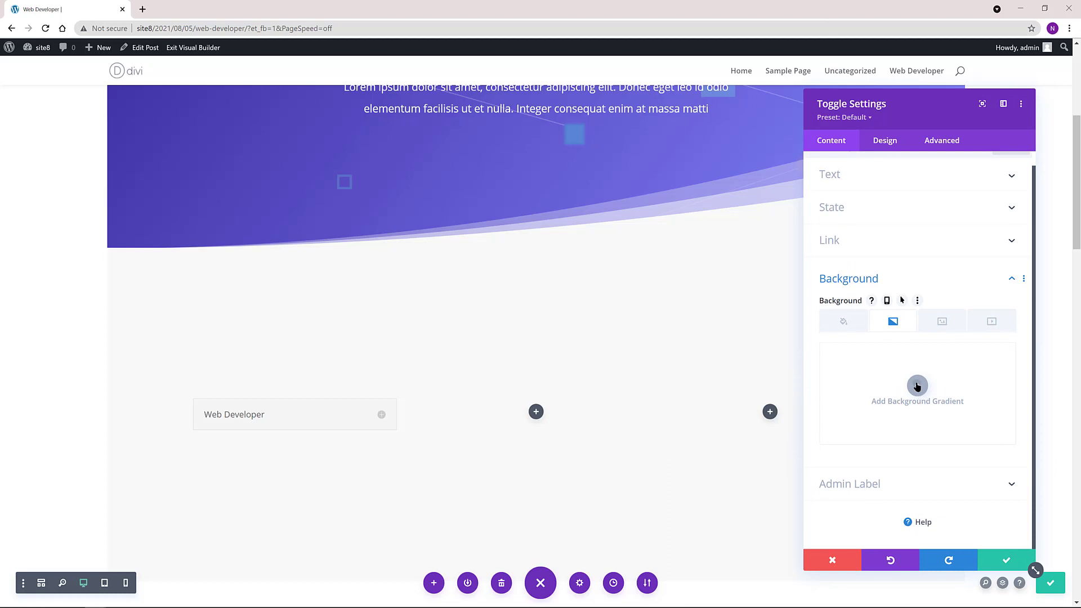
# Step: Add a gradient from translucent lilac rgba(197,153,232,0.61) to transparent
pyautogui.click(917, 386)
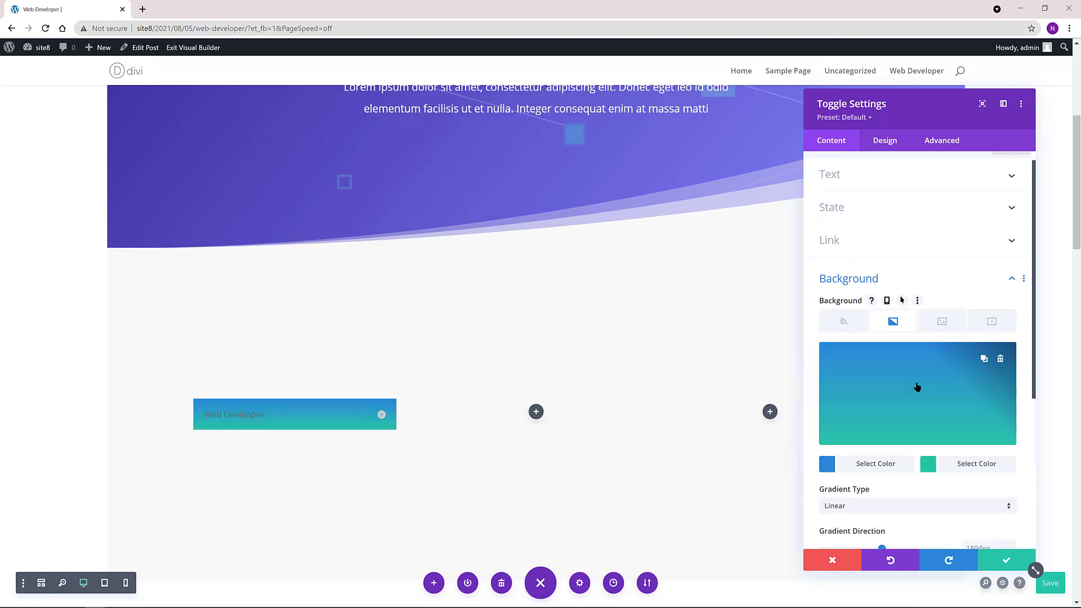
pyautogui.click(827, 464)
pyautogui.click(845, 358)
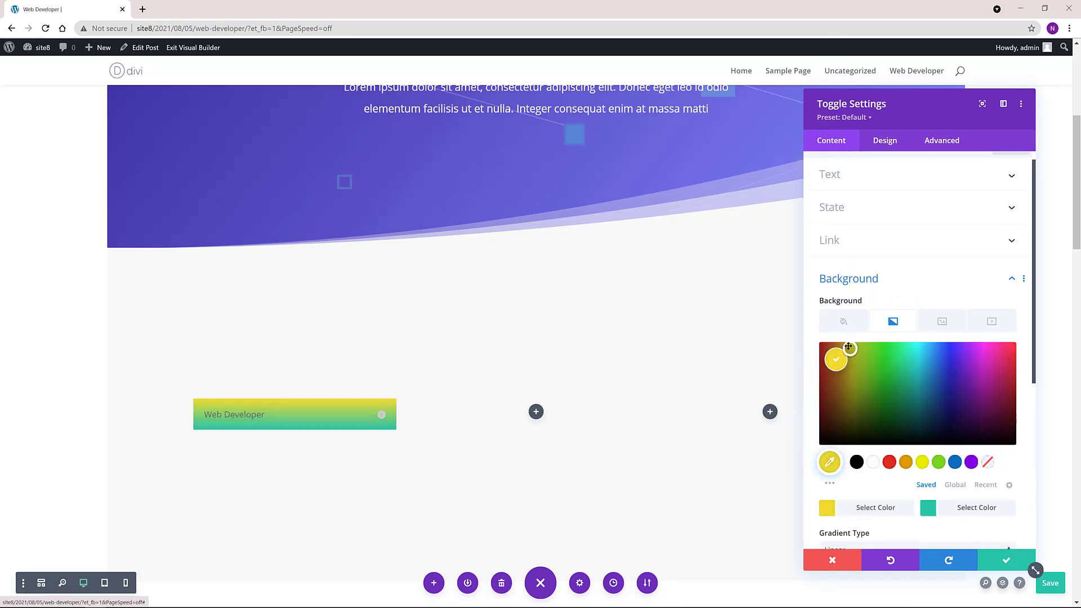
pyautogui.click(972, 355)
pyautogui.moveTo(990, 359); pyautogui.dragTo(994, 413)
pyautogui.moveTo(1005, 374); pyautogui.dragTo(1003, 396)
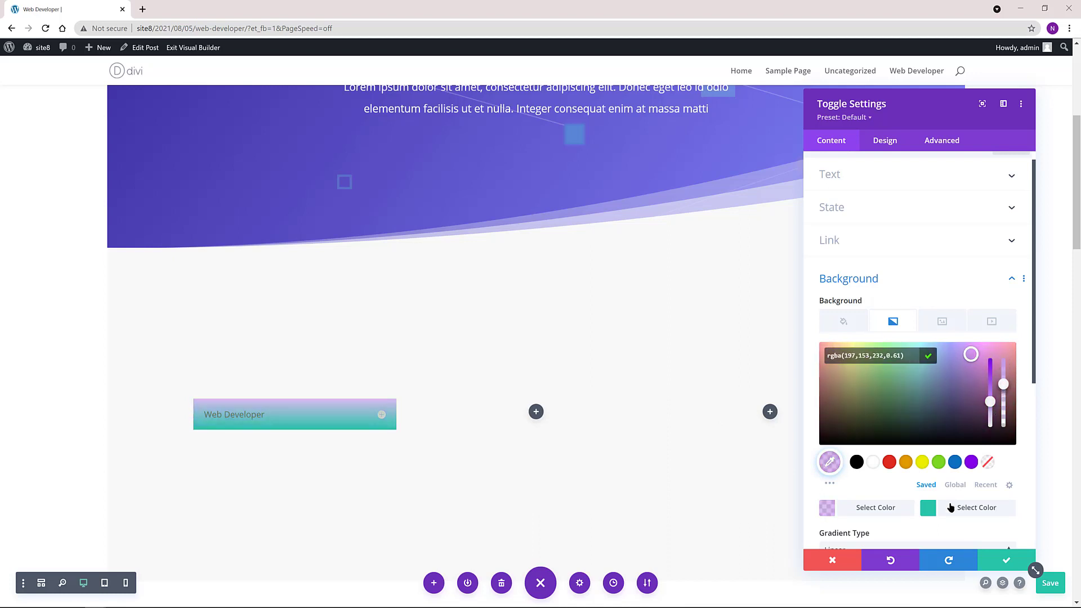
pyautogui.click(932, 513)
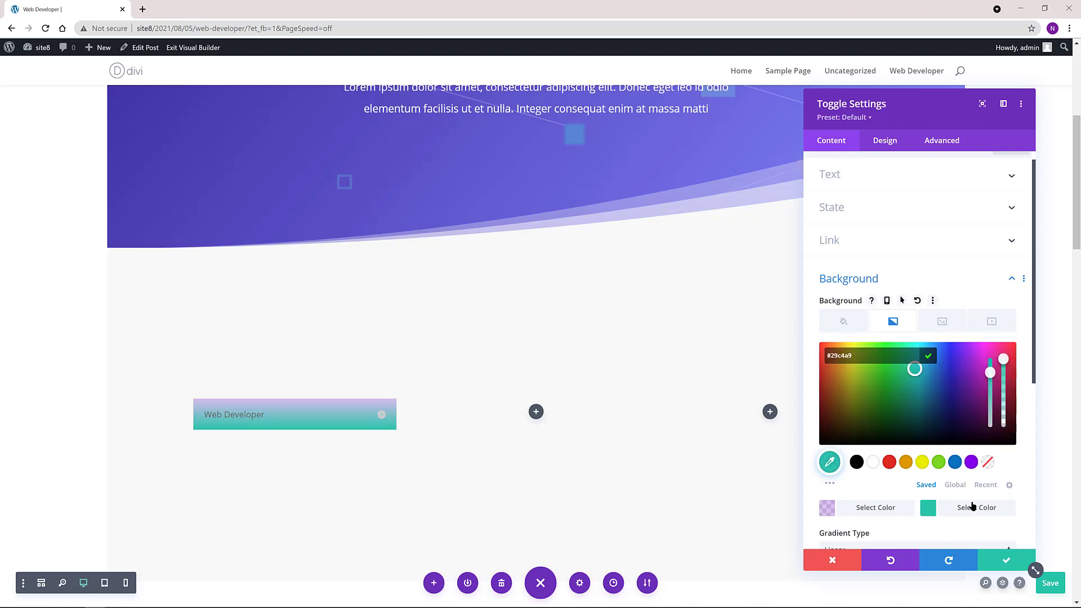
pyautogui.click(988, 462)
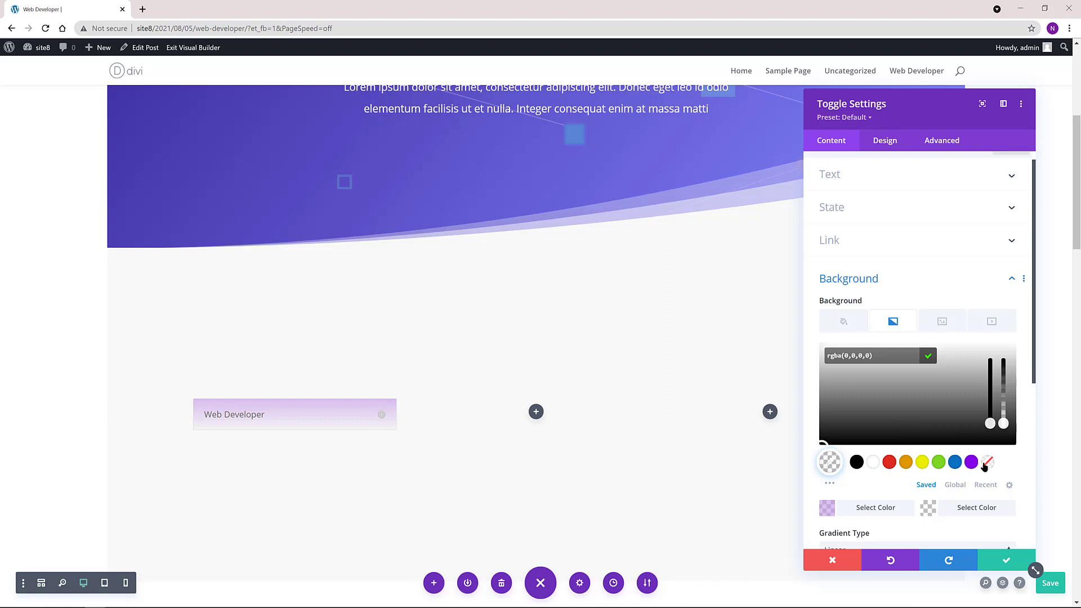
pyautogui.scroll(-3, 934, 485)
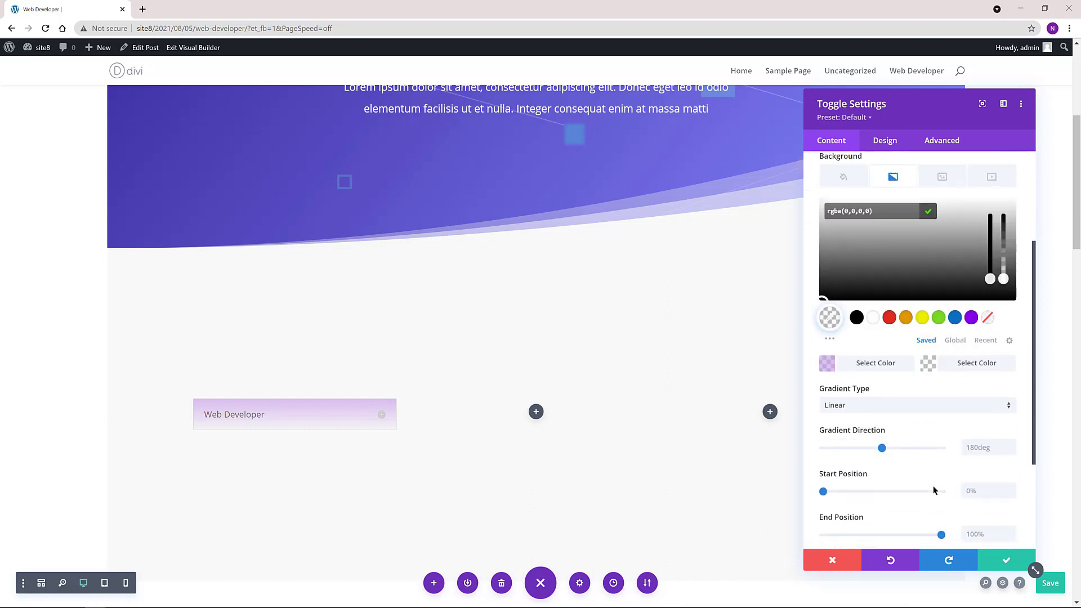
# Step: Make the gradient radial, centred at the bottom right
pyautogui.click(858, 408)
pyautogui.click(849, 364)
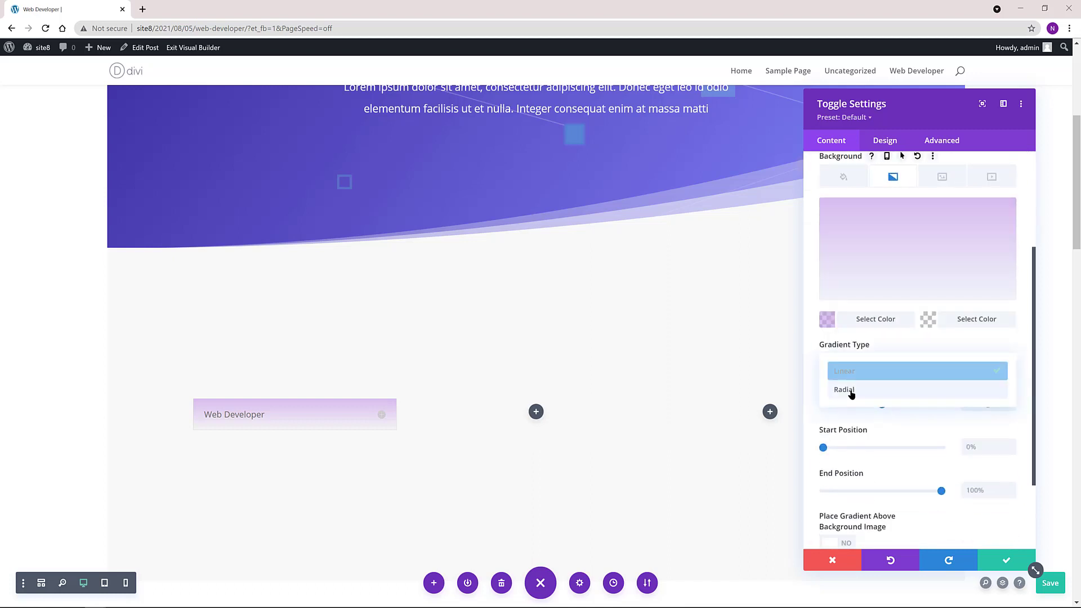
pyautogui.click(872, 386)
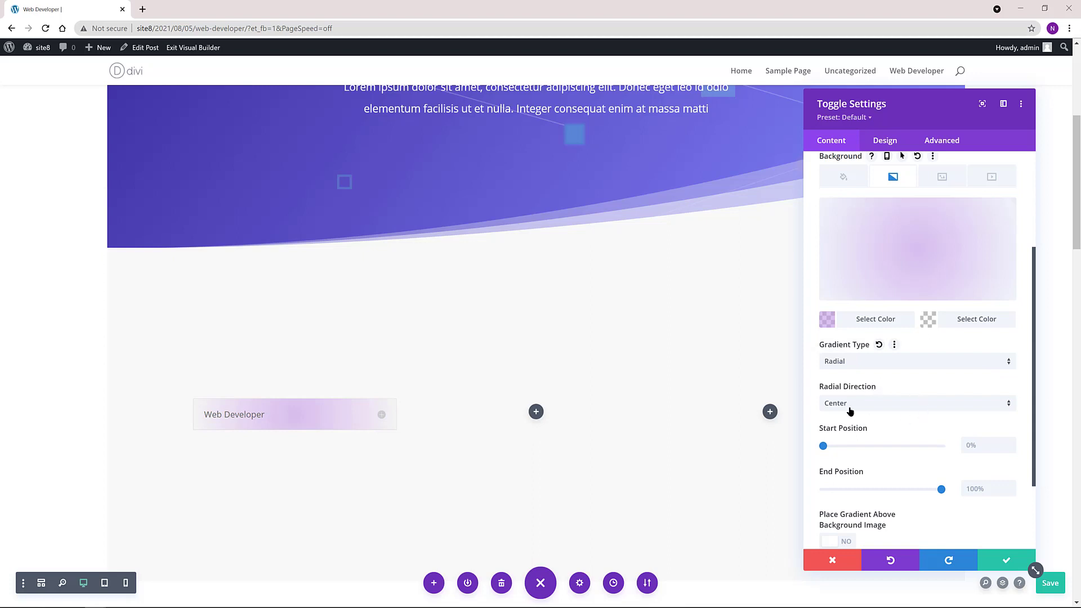
pyautogui.click(847, 406)
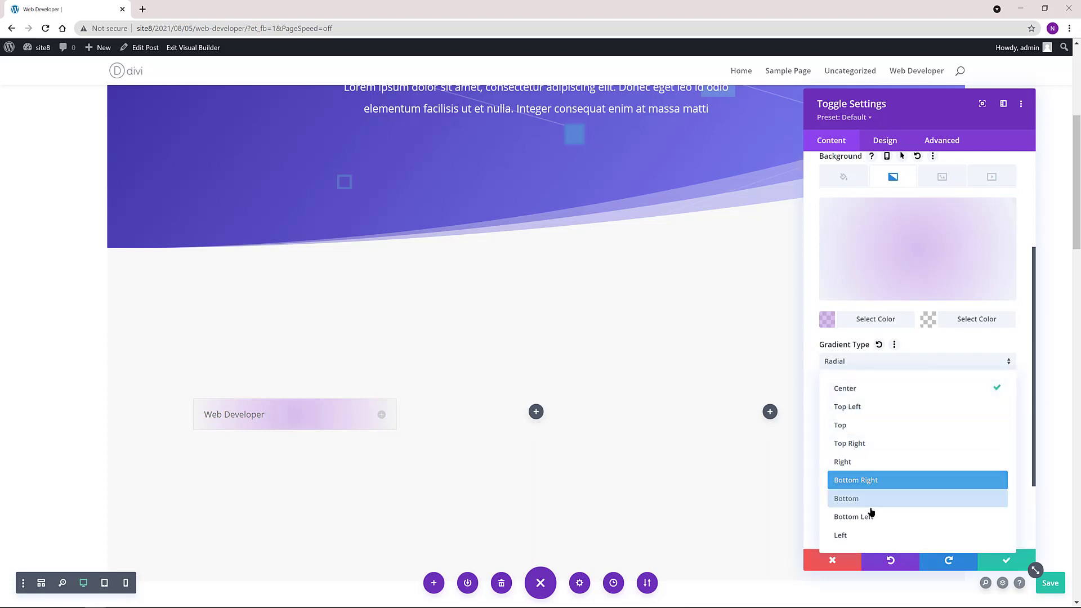
pyautogui.click(874, 481)
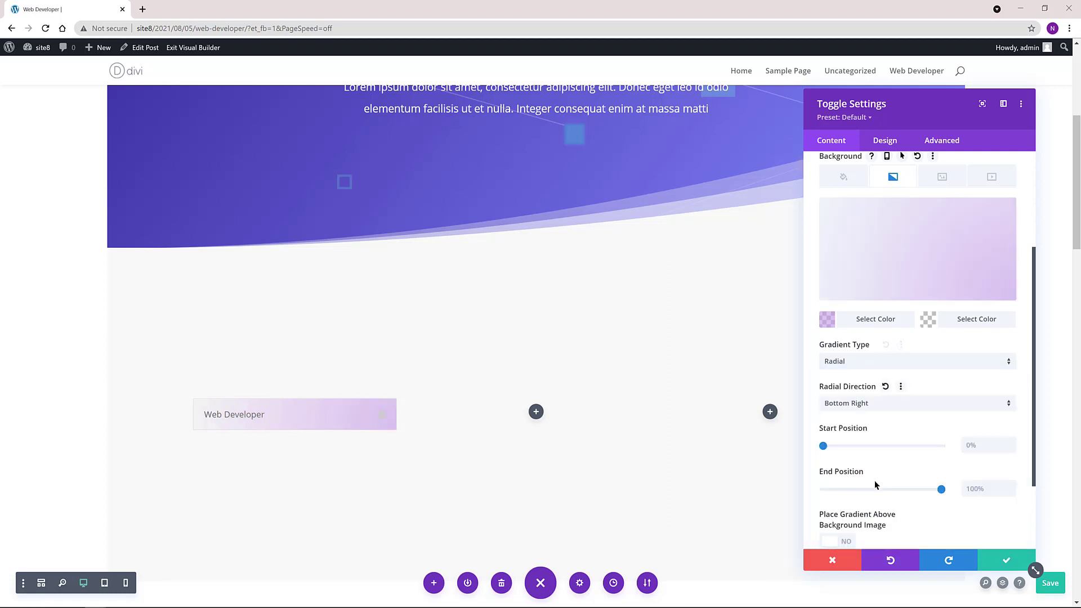
pyautogui.scroll(-2, 896, 440)
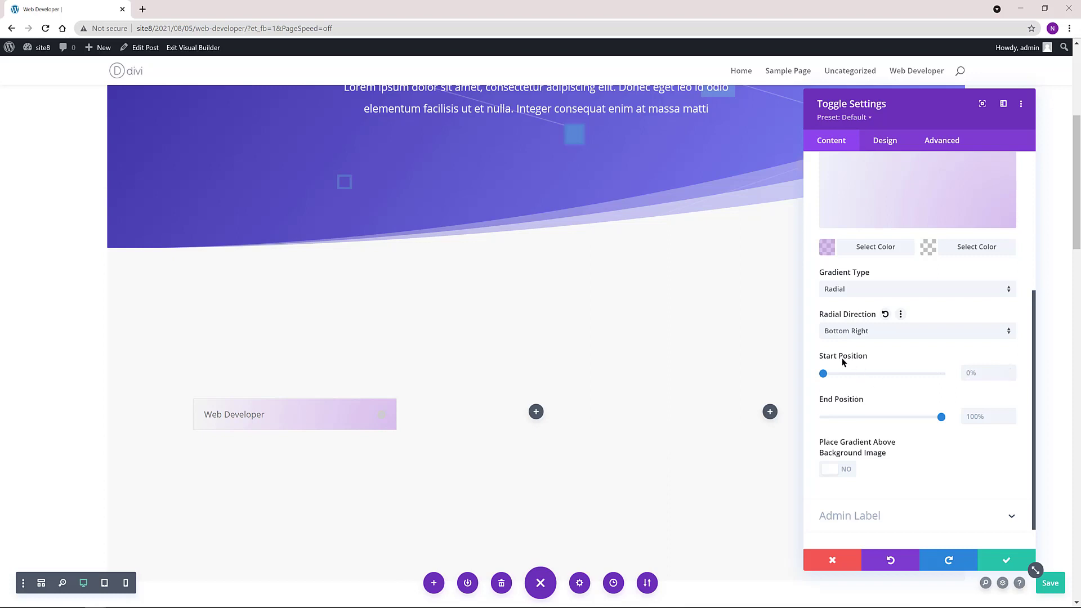
# Step: Set the gradient start and end positions to 30% and save the toggle settings
pyautogui.click(966, 373)
pyautogui.write('%')
pyautogui.click(967, 419)
pyautogui.write('30%')
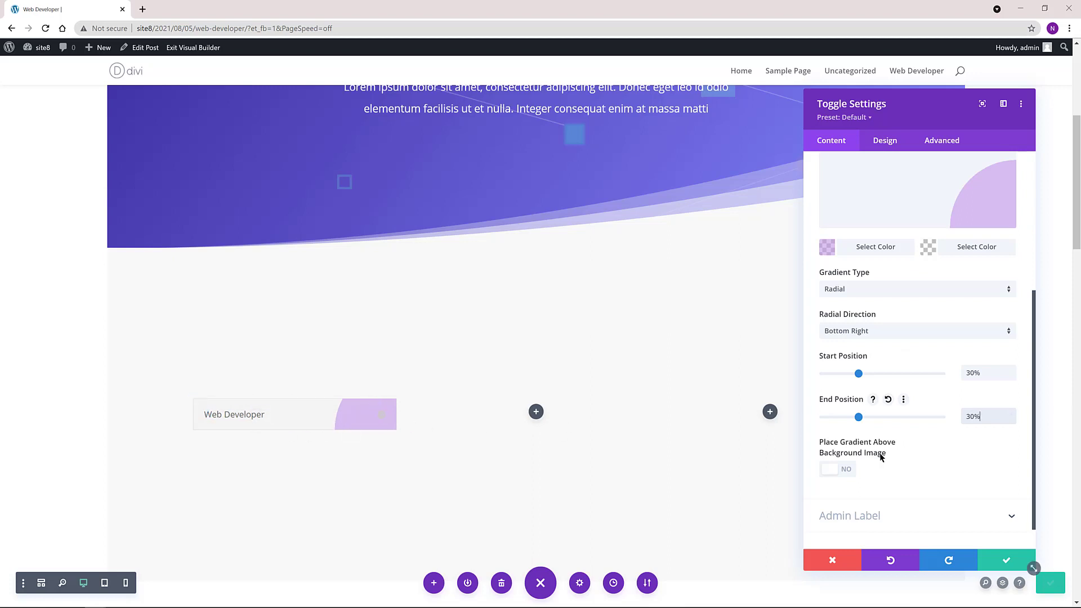
pyautogui.scroll(-1, 877, 454)
pyautogui.scroll(3, 874, 451)
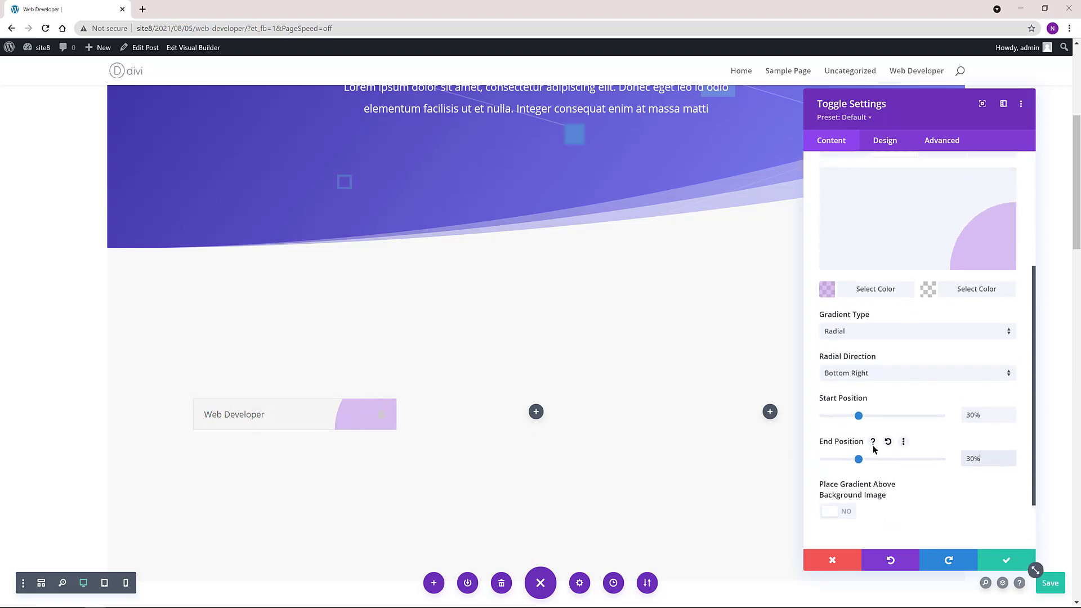
pyautogui.scroll(3, 875, 449)
pyautogui.click(1007, 560)
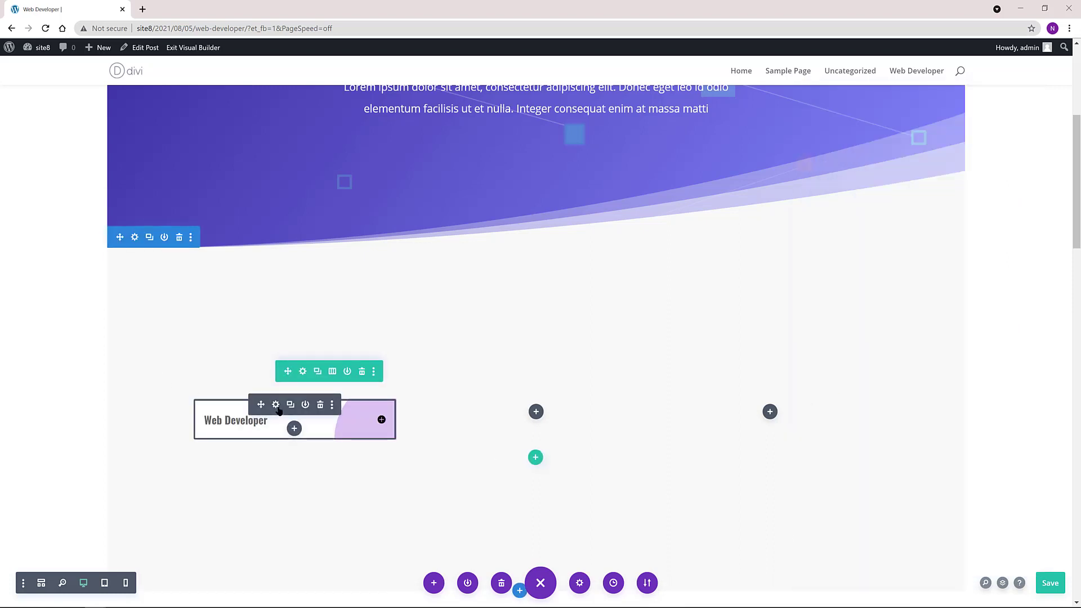
# Step: Duplicate the Web Developer toggle and move the copy into the middle column
pyautogui.click(290, 406)
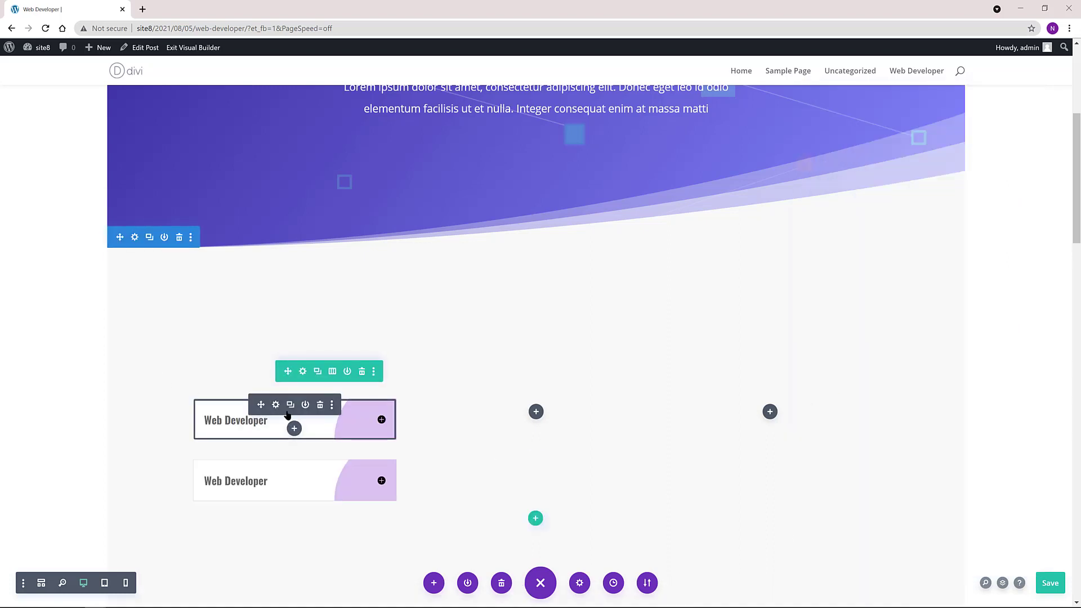
pyautogui.hotkey('ctrl', 'z')
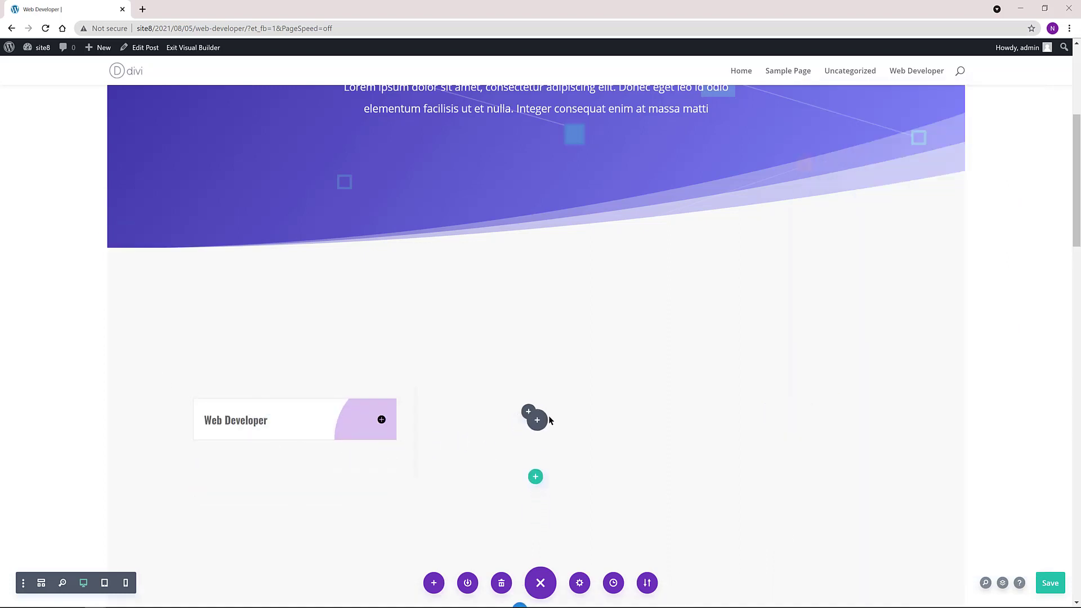
pyautogui.hotkey('ctrl', 'v')
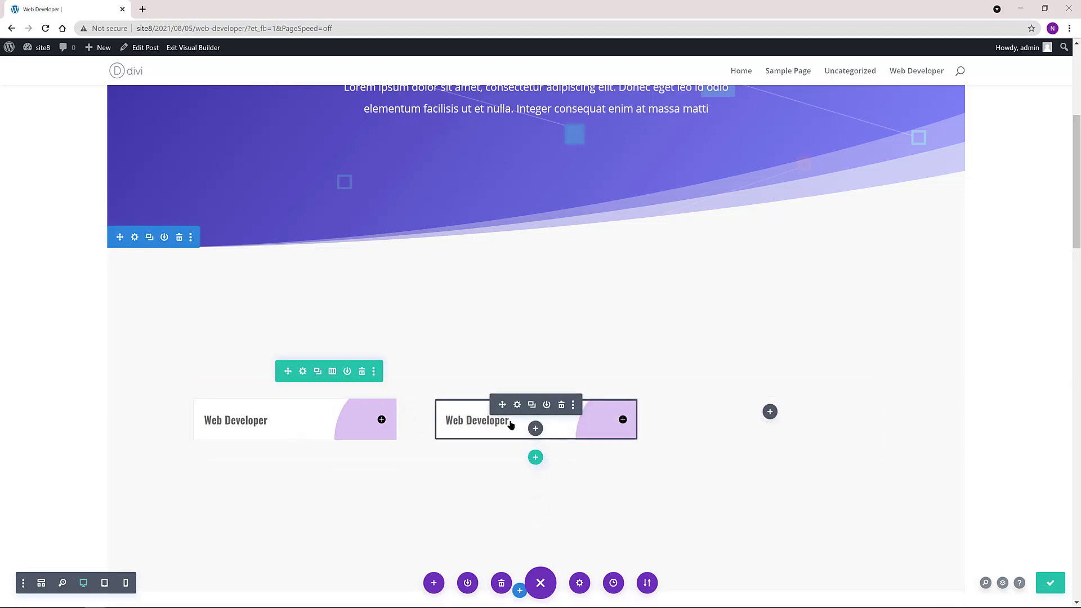
# Step: Title the middle toggle with the Location field, prefixed 'Where is Located?'
pyautogui.click(518, 407)
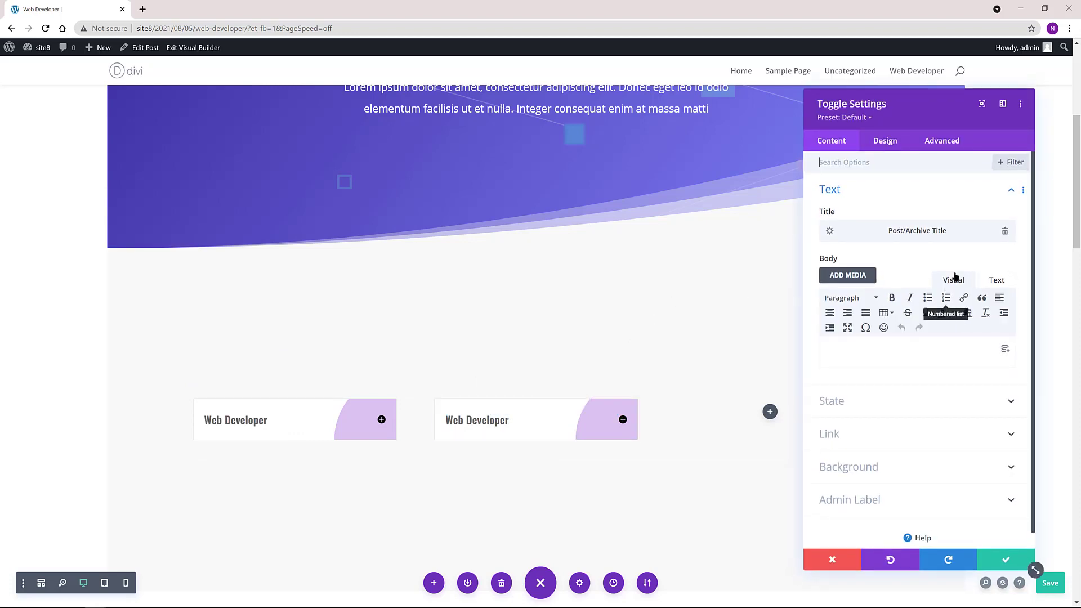
pyautogui.click(1005, 231)
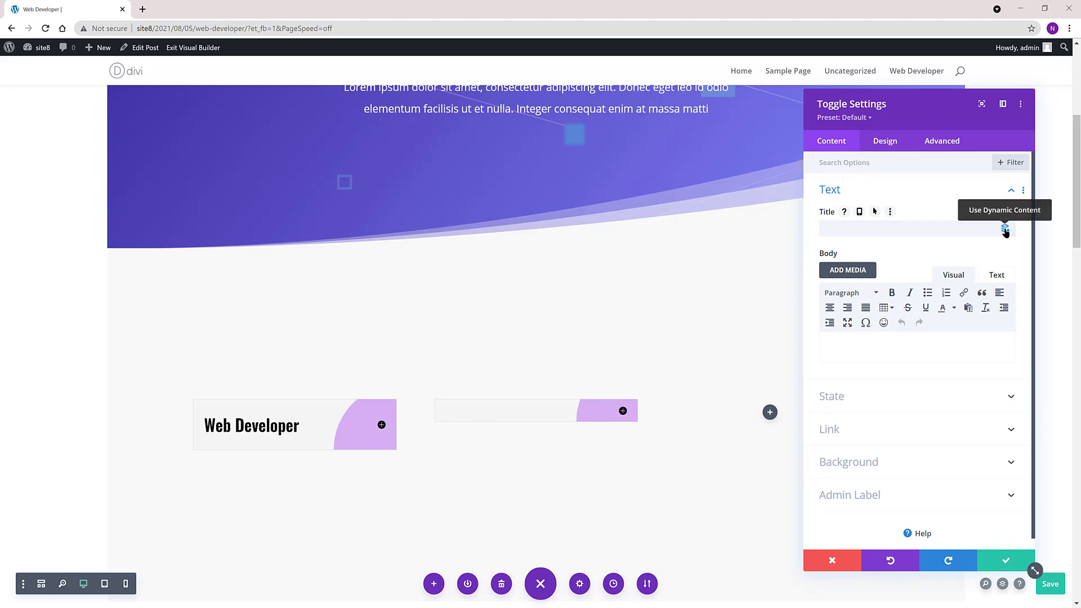
pyautogui.click(1005, 231)
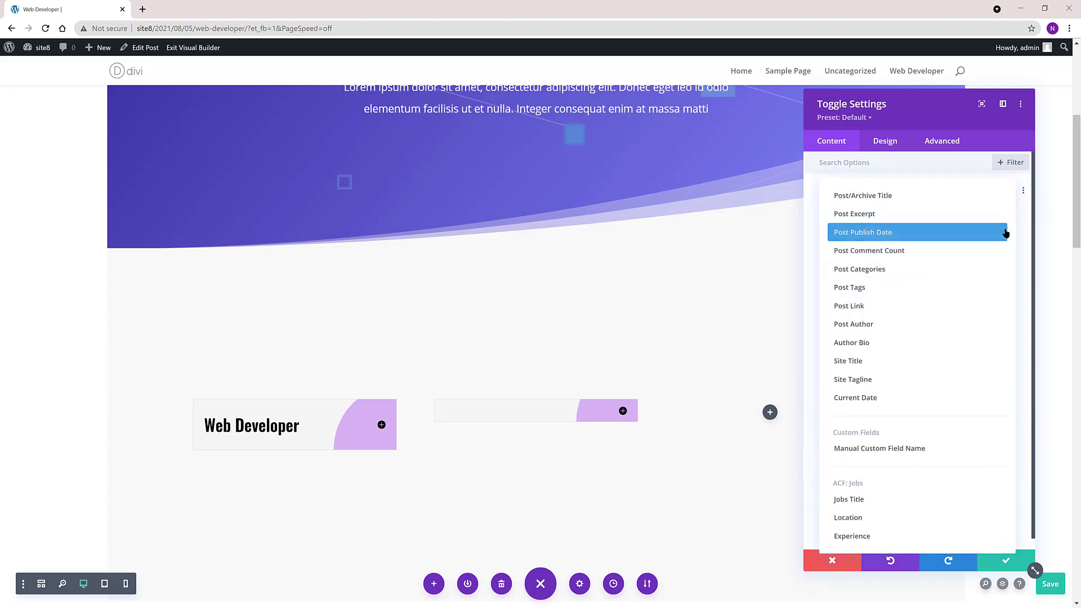
pyautogui.click(837, 517)
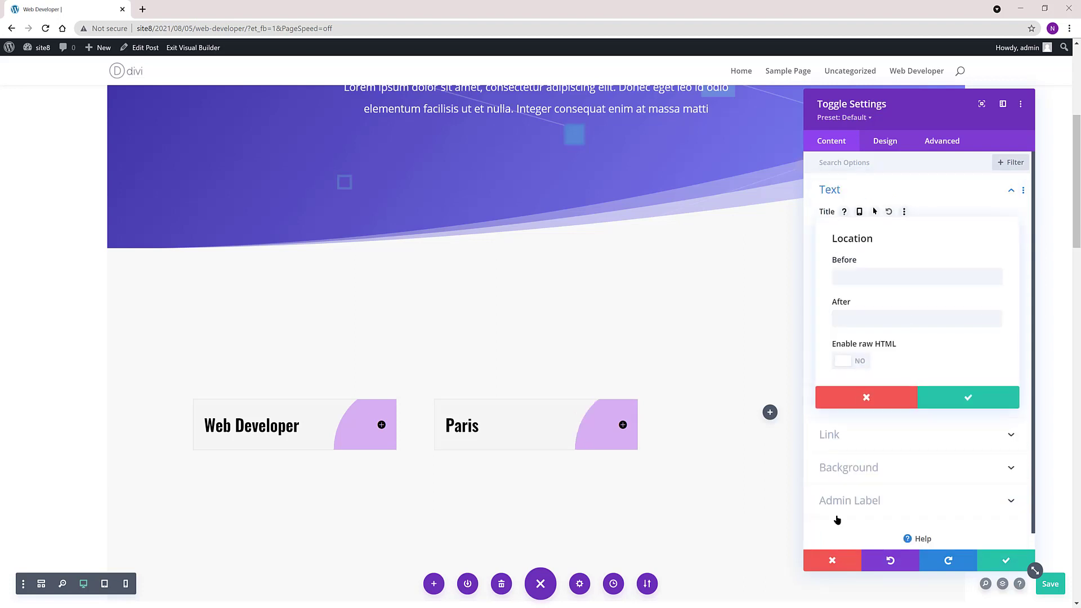
pyautogui.click(851, 277)
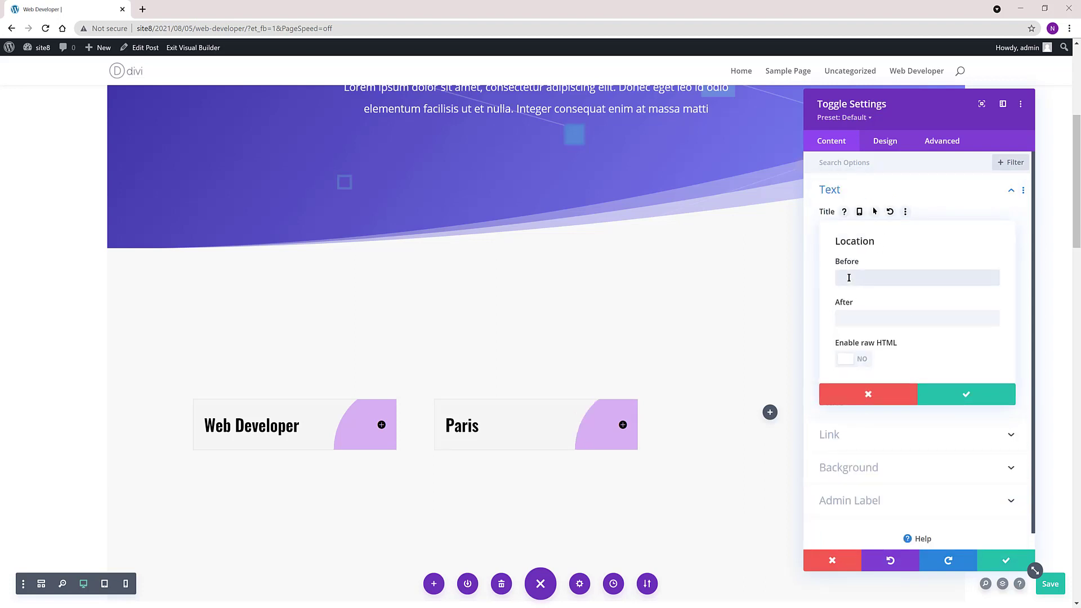
pyautogui.write('Where is Located')
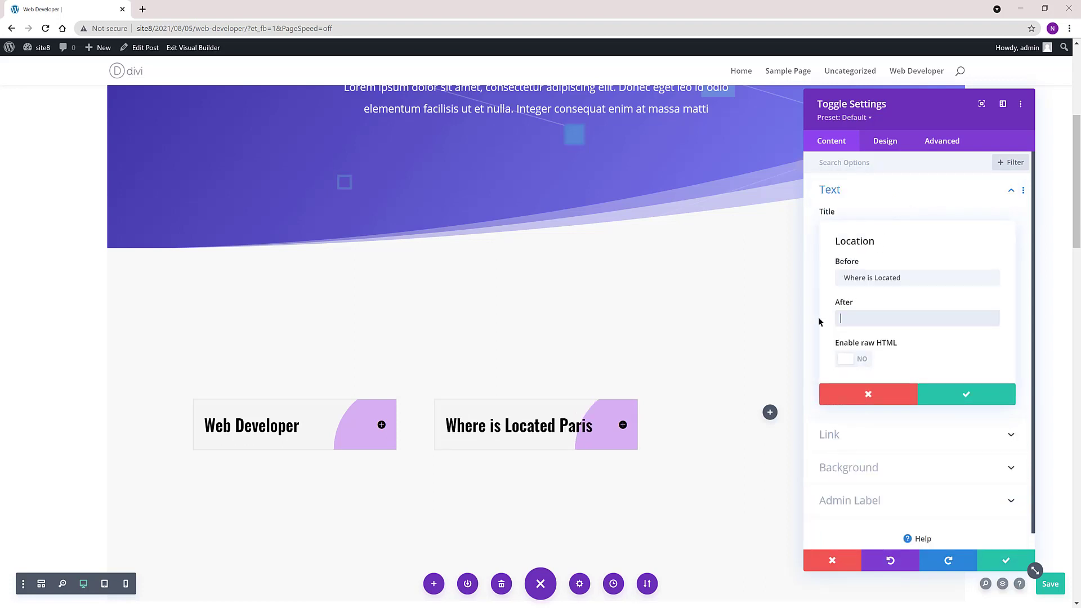
pyautogui.click(905, 278)
pyautogui.press('BackSpace')
pyautogui.write('?')
pyautogui.click(961, 399)
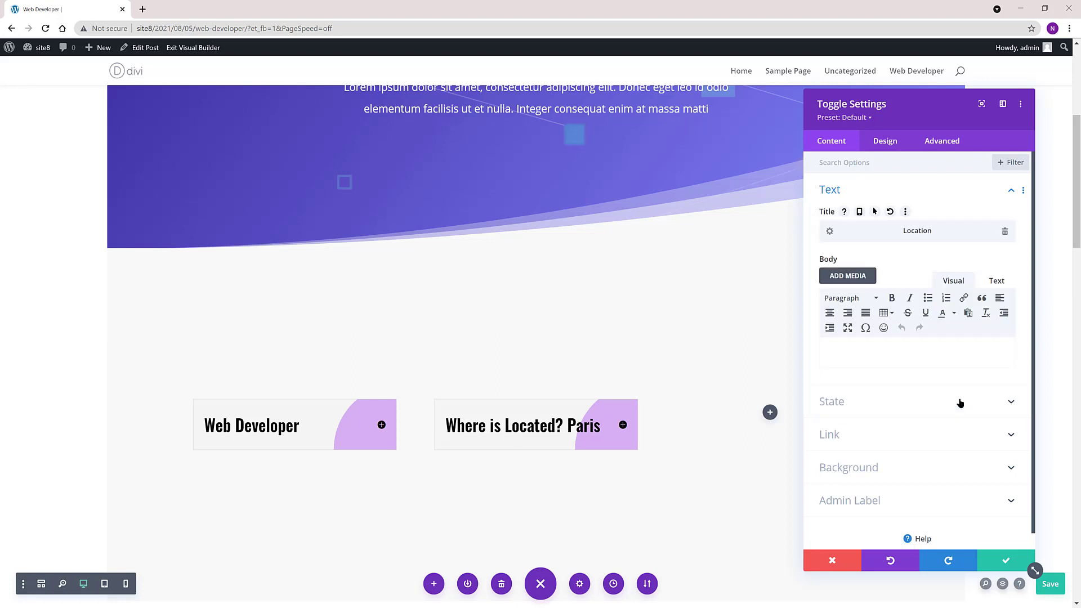
# Step: Change the middle toggle's gradient colour to the saved orange at 0.29 alpha, then save
pyautogui.click(845, 466)
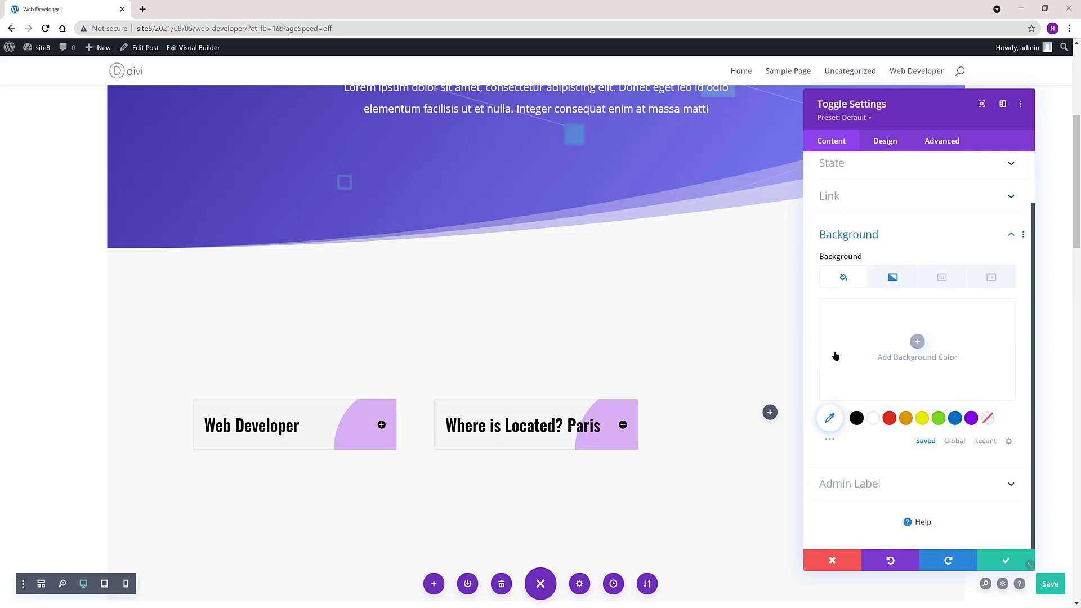
pyautogui.hotkey('ctrl', 's')
pyautogui.click(893, 278)
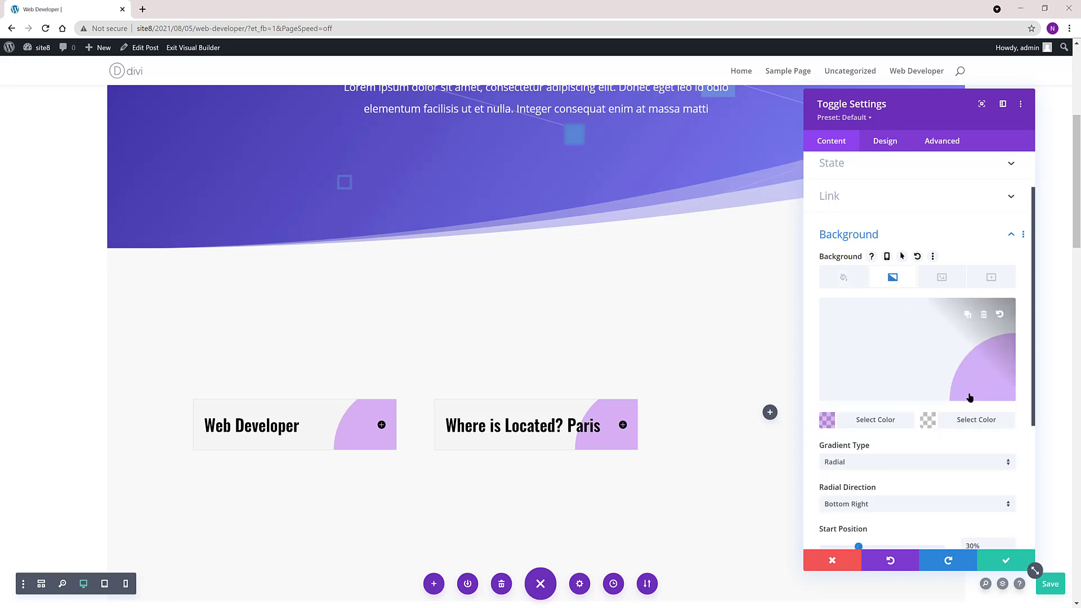
pyautogui.click(922, 400)
pyautogui.click(905, 418)
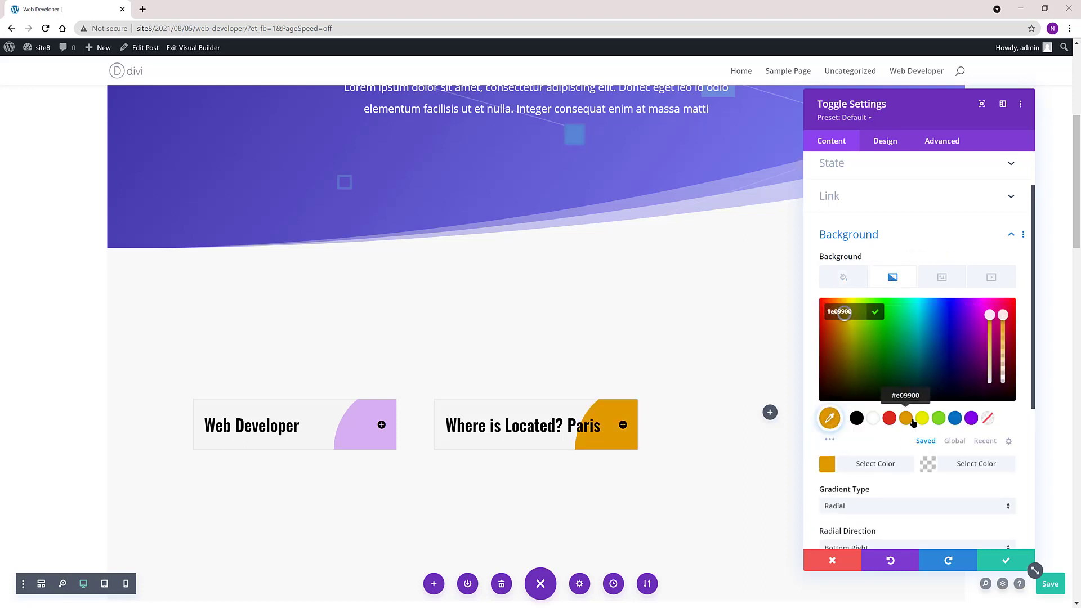
pyautogui.moveTo(1003, 317); pyautogui.dragTo(1003, 361)
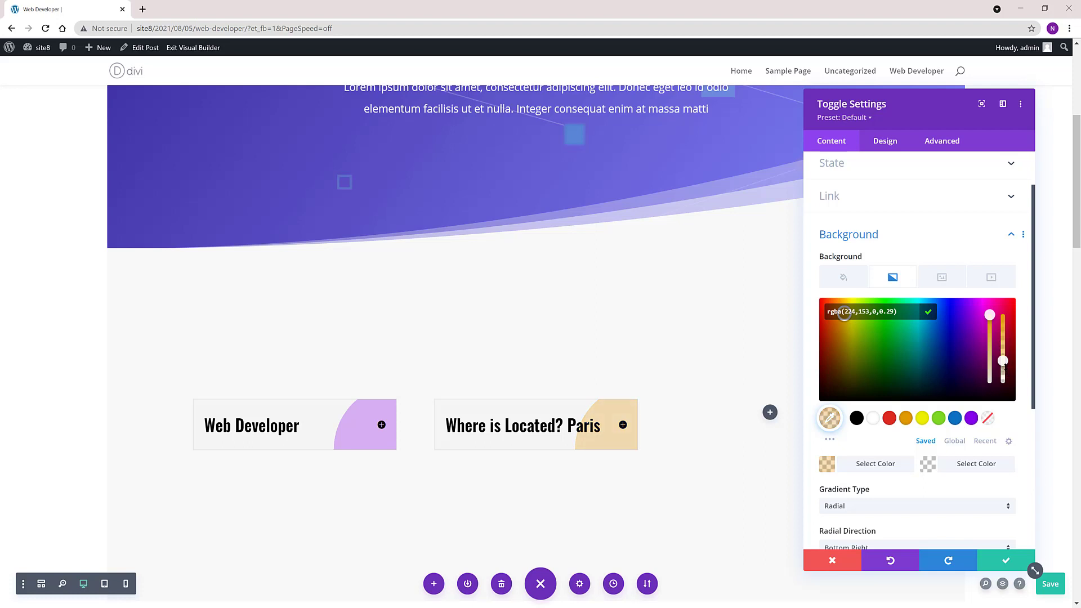
pyautogui.click(996, 556)
pyautogui.moveTo(524, 414)
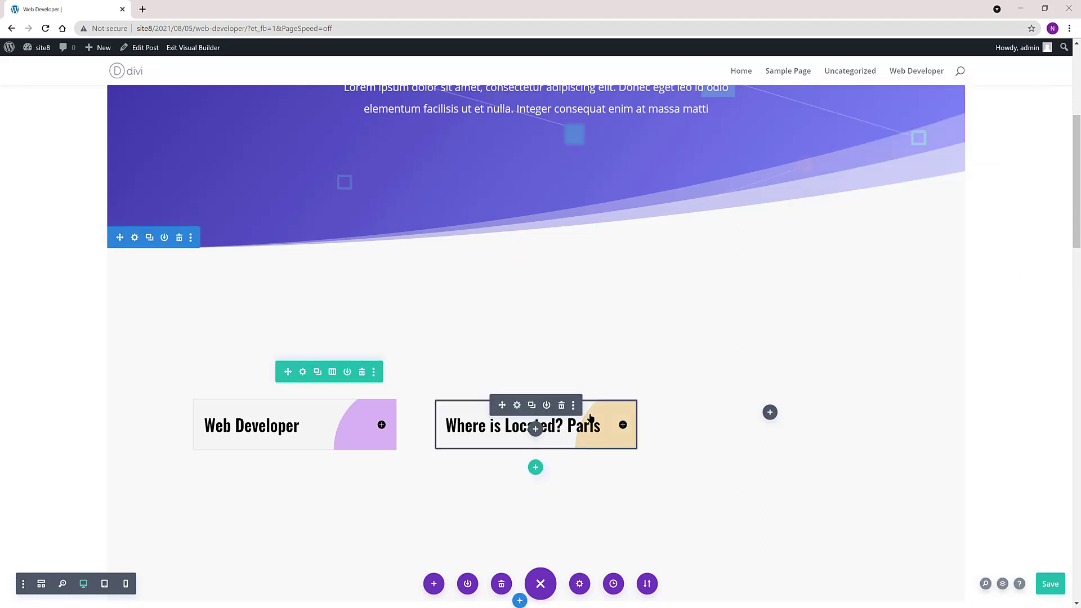
# Step: Copy the Paris toggle into the right column and title it with the Experience field, prefixed 'Experience:'
pyautogui.click(532, 408)
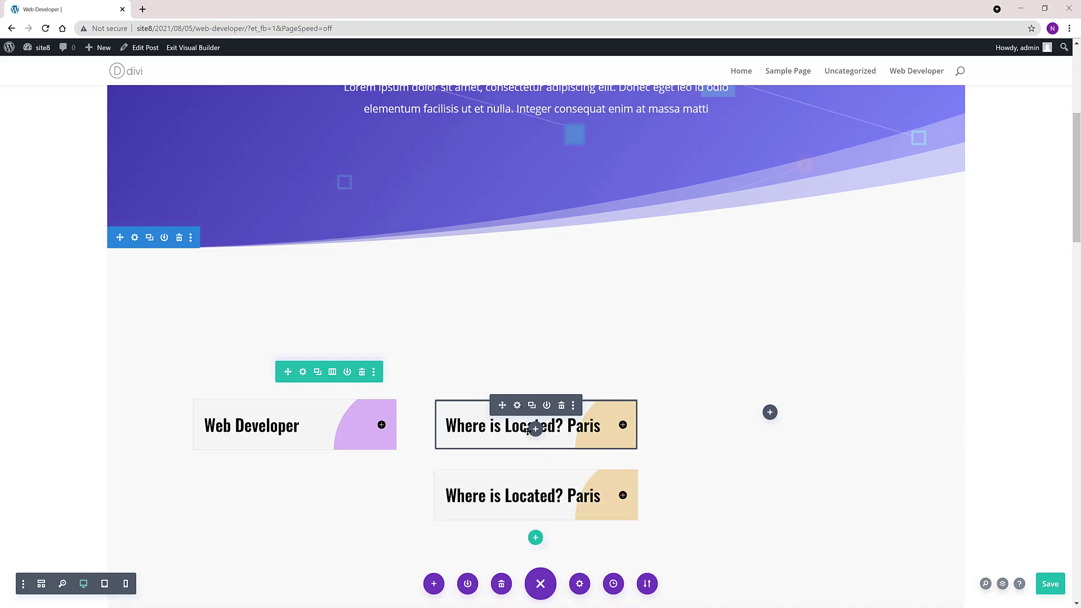
pyautogui.moveTo(614, 483); pyautogui.dragTo(768, 412)
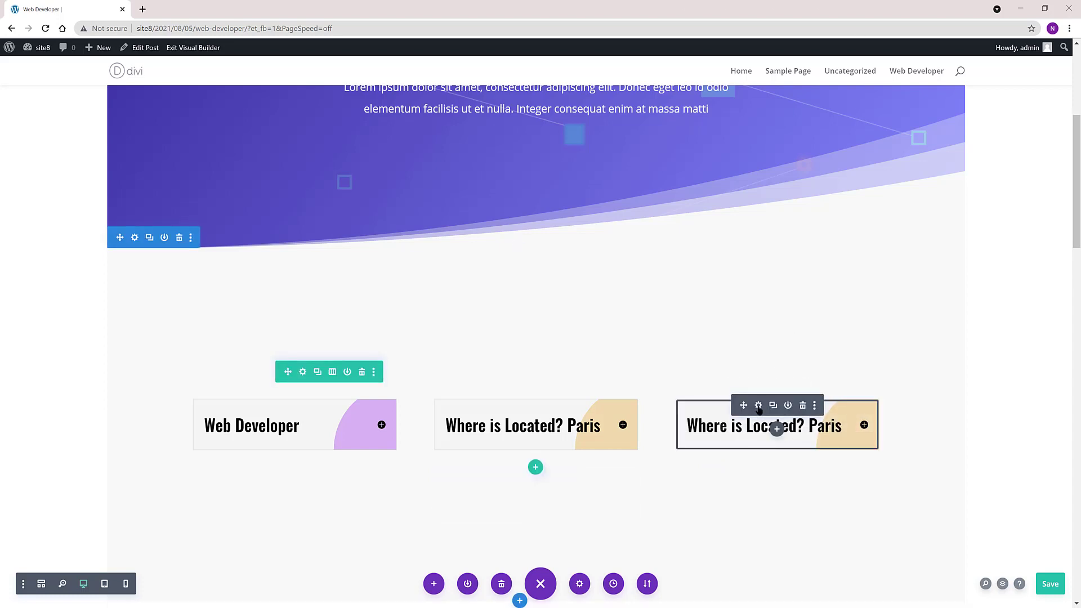
pyautogui.click(760, 406)
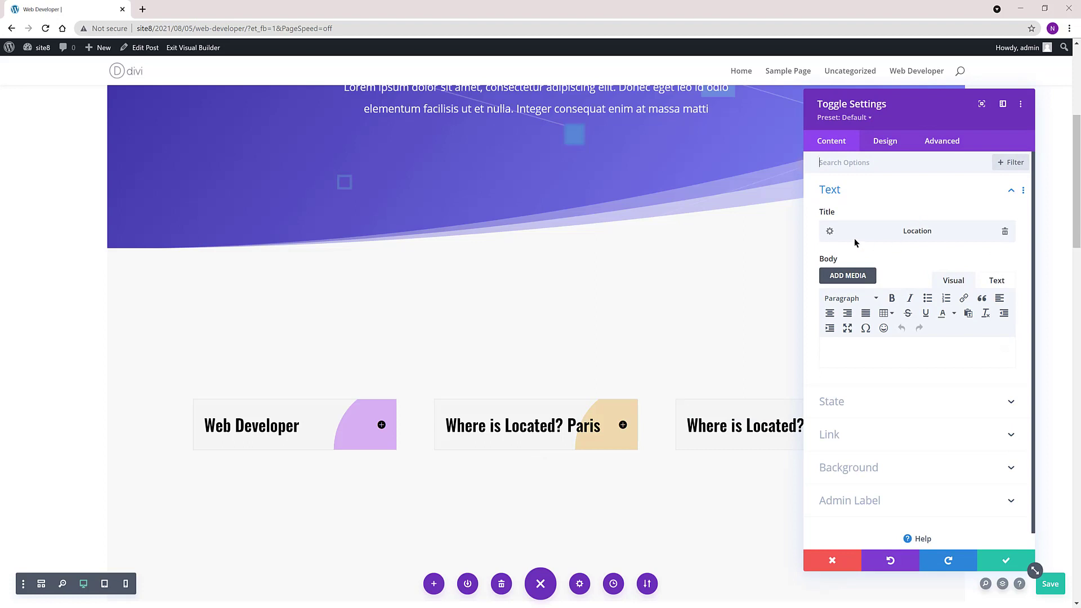
pyautogui.click(1006, 231)
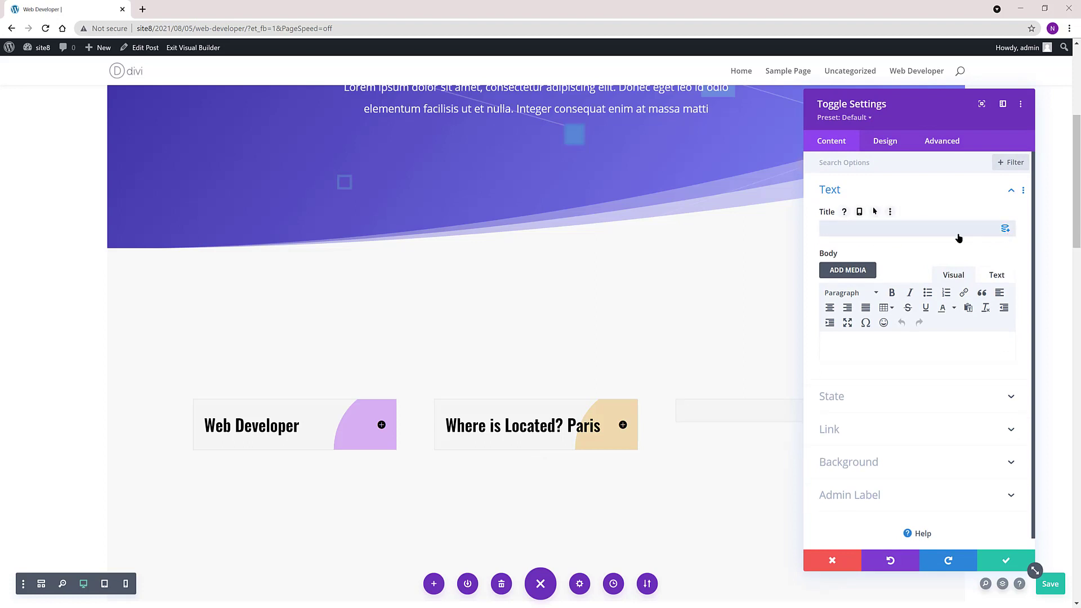
pyautogui.click(1006, 229)
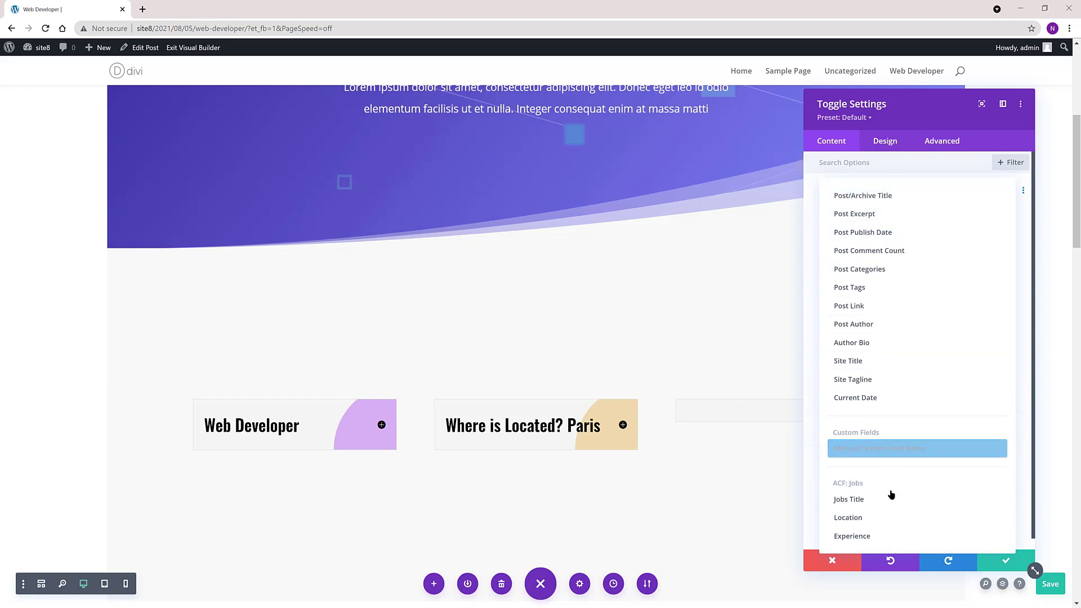
pyautogui.click(891, 535)
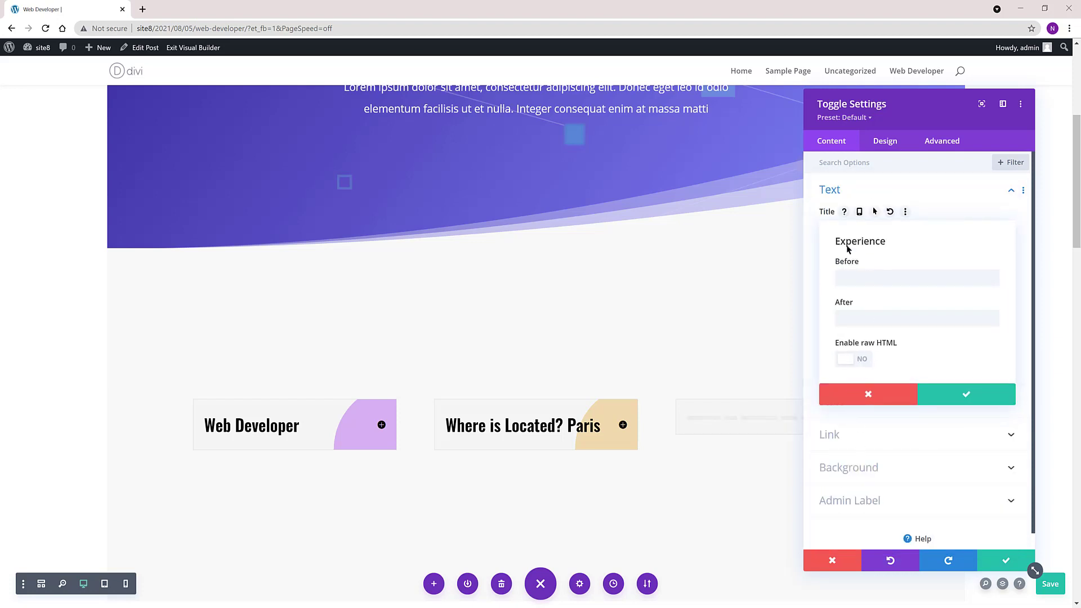
pyautogui.click(852, 279)
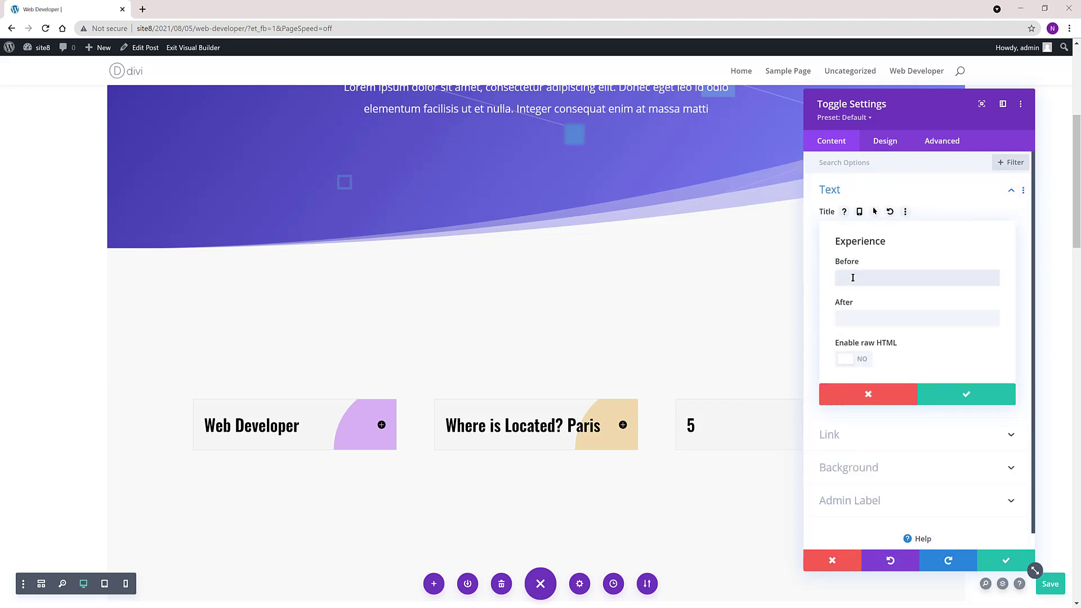
pyautogui.write('Experience')
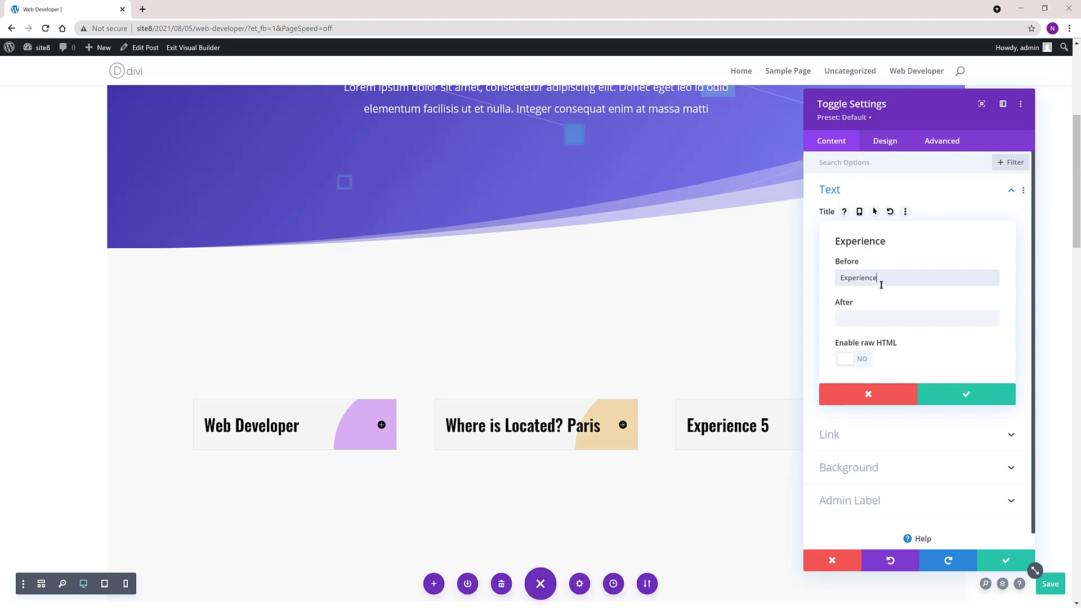
pyautogui.write(':')
pyautogui.click(974, 394)
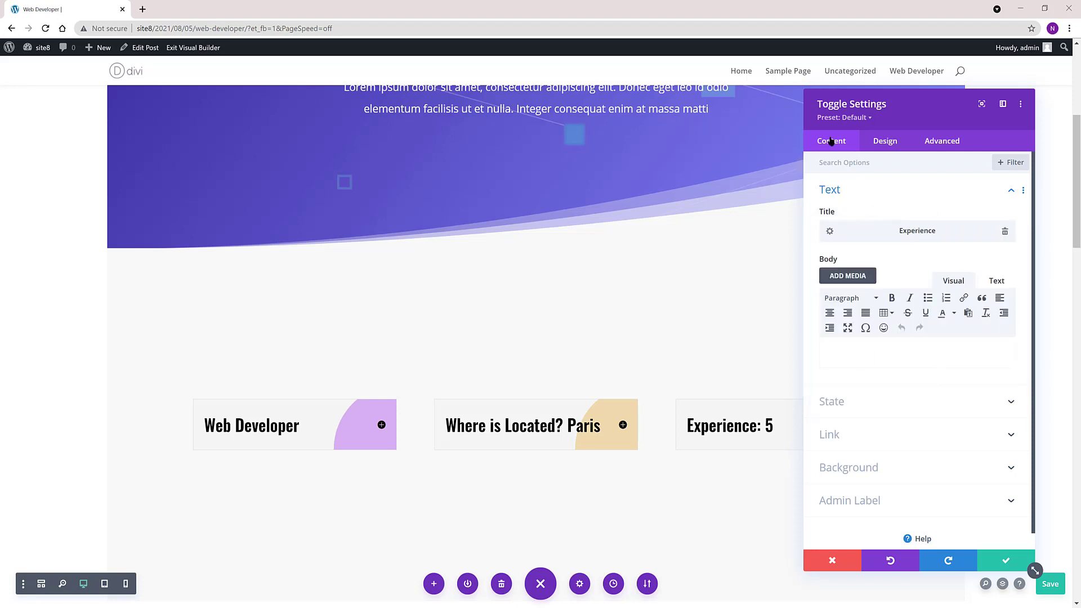
# Step: Set the third toggle's gradient colour to semi-transparent green #7cda24 and save the settings
pyautogui.click(856, 469)
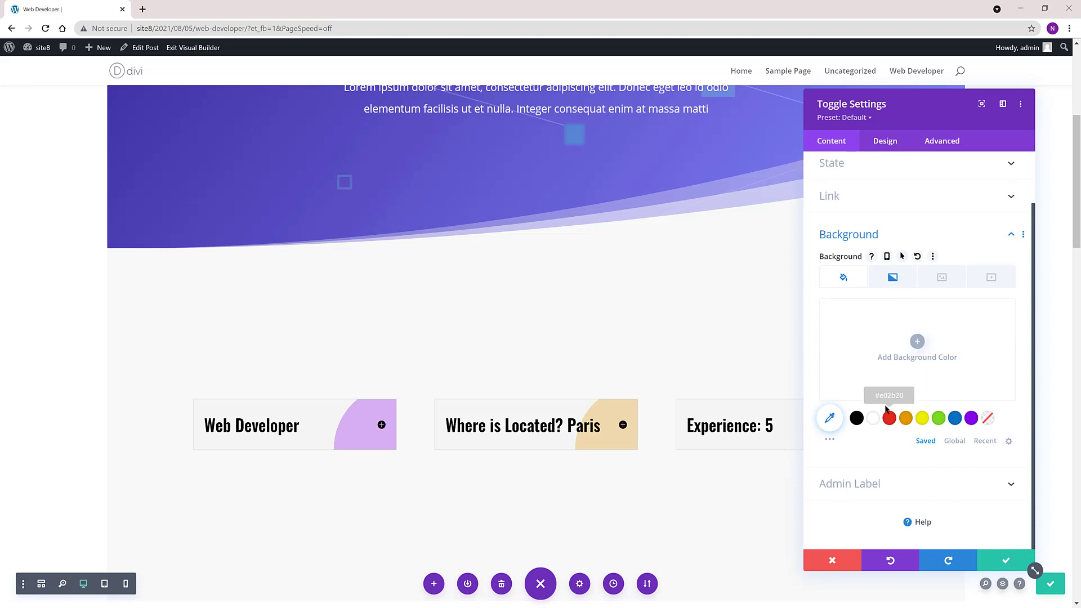
pyautogui.click(894, 277)
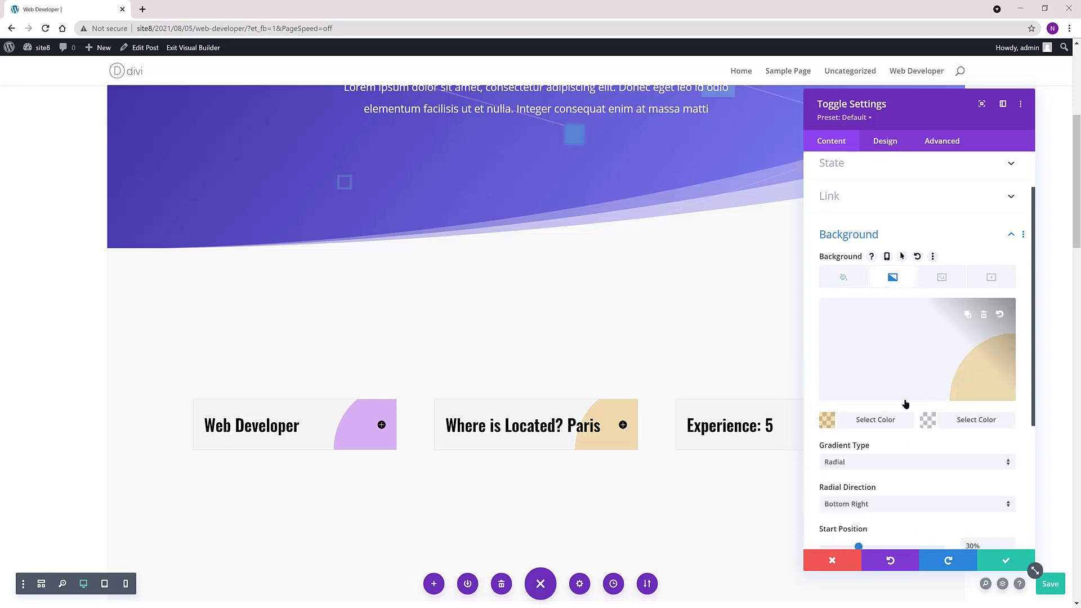
pyautogui.click(827, 420)
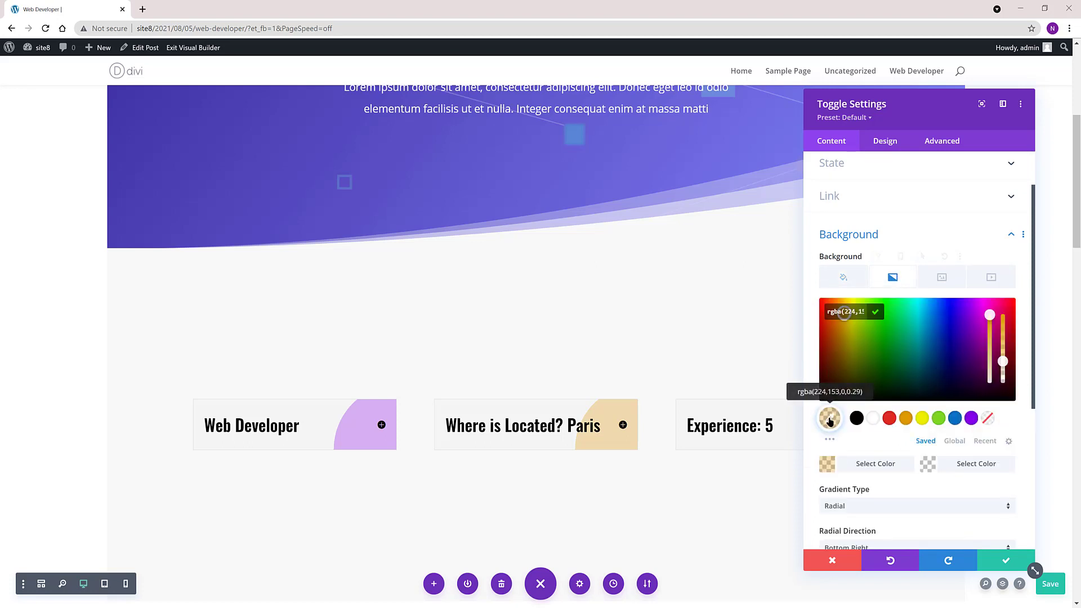
pyautogui.click(939, 420)
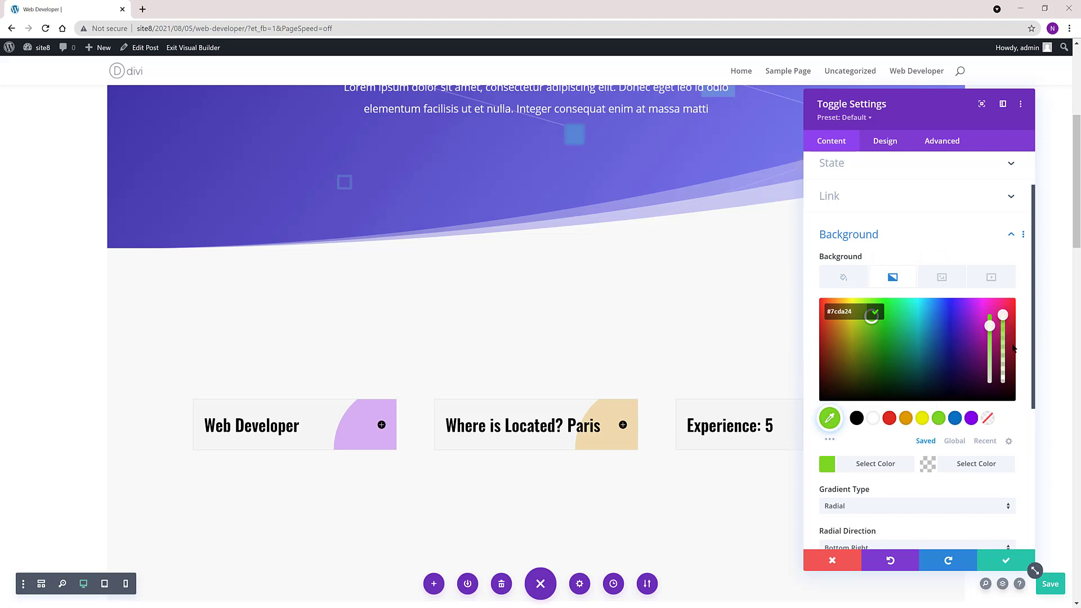
pyautogui.moveTo(1003, 315); pyautogui.dragTo(1003, 338)
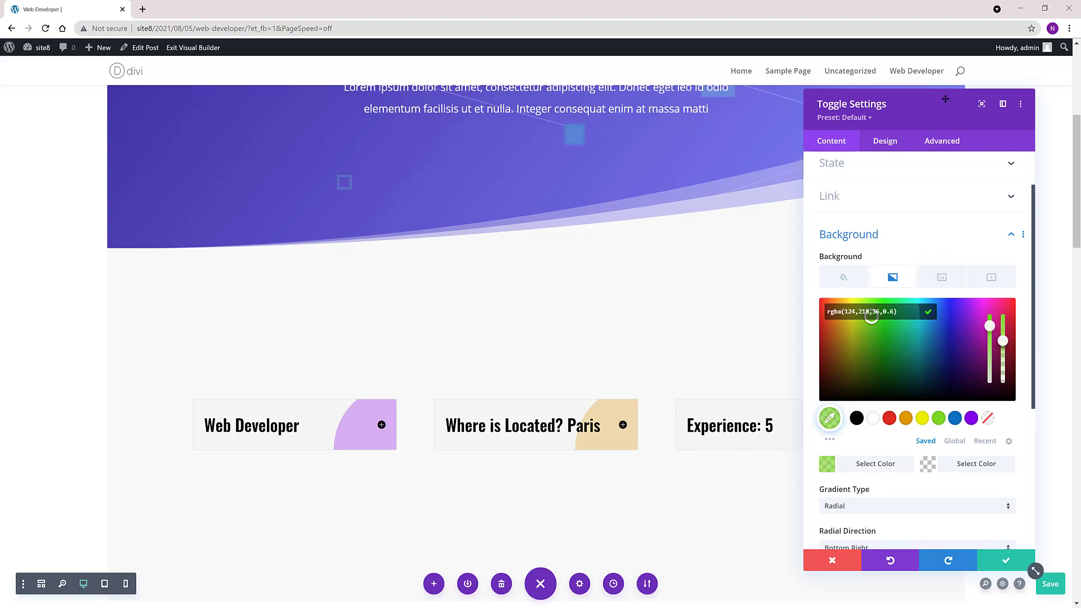
pyautogui.moveTo(914, 96); pyautogui.dragTo(528, 66)
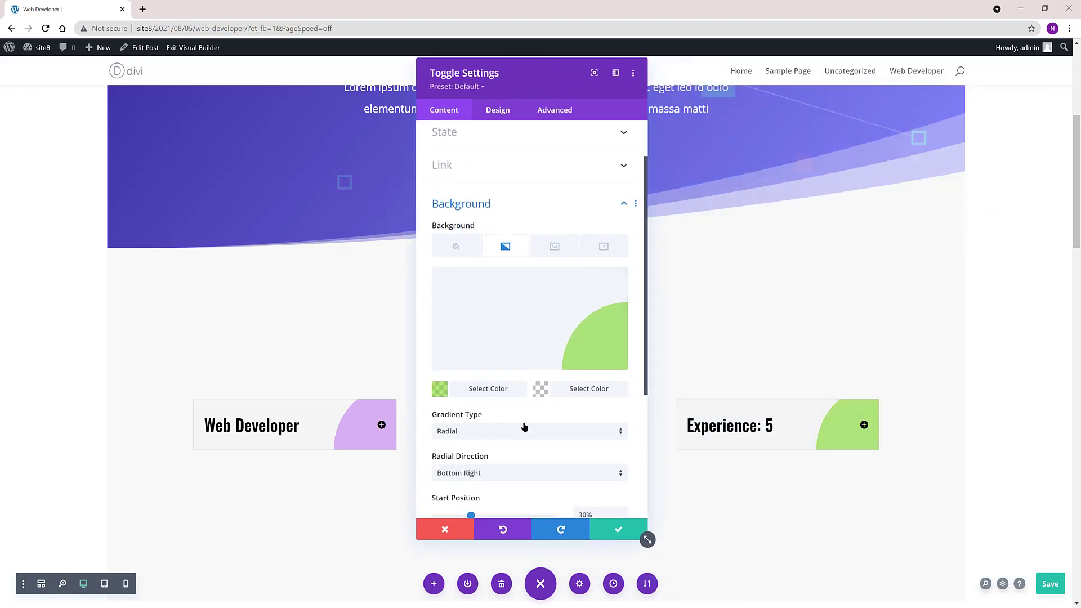
pyautogui.click(618, 530)
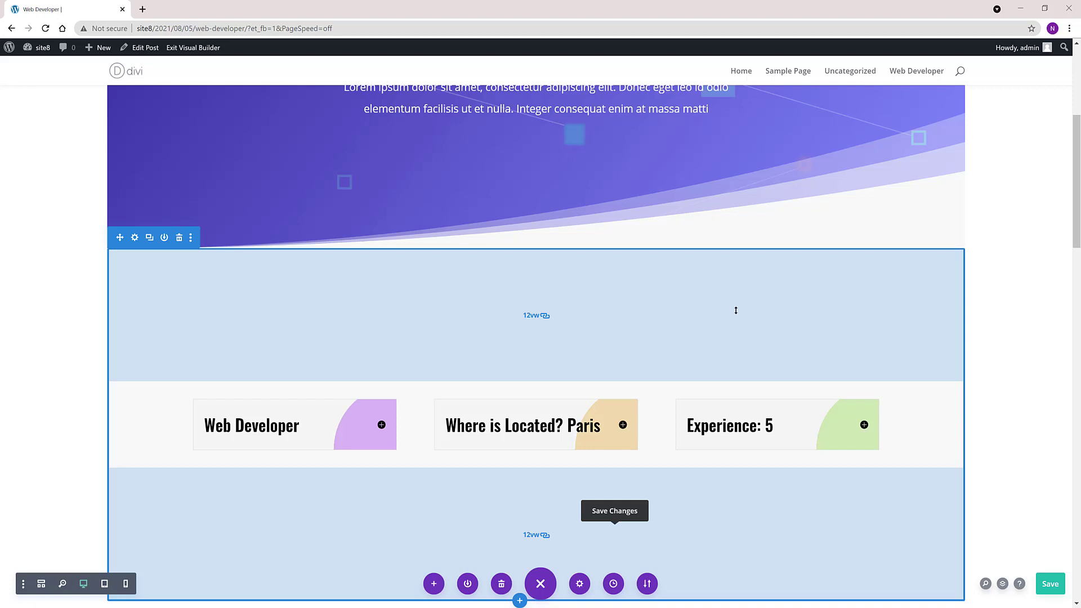
pyautogui.click(563, 424)
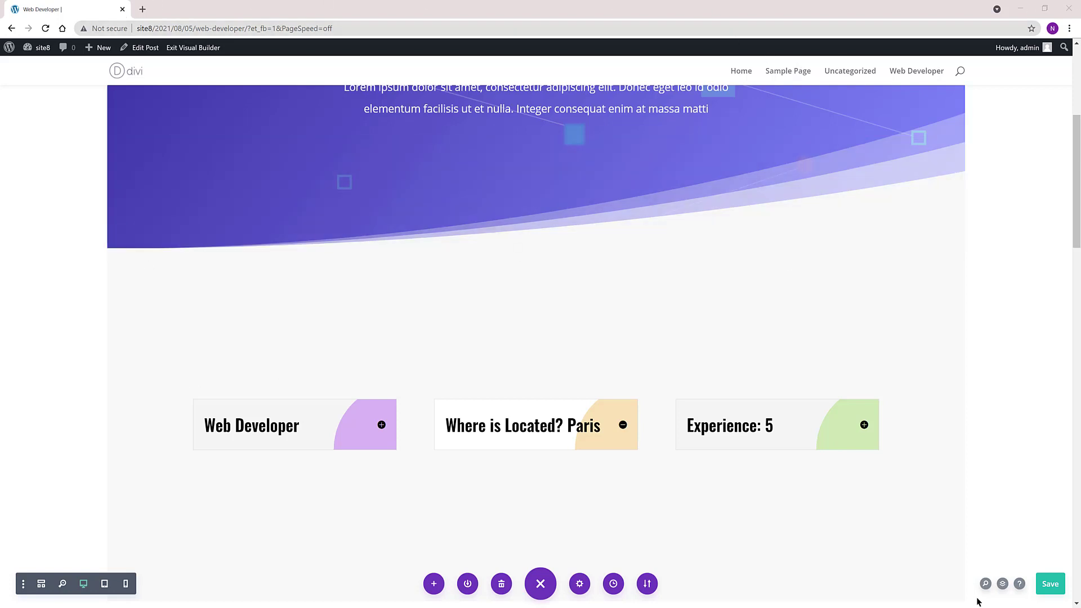
# Step: Save the post, then view Web Developer from All Posts and scroll to its toggles
pyautogui.click(1049, 584)
pyautogui.moveTo(43, 48)
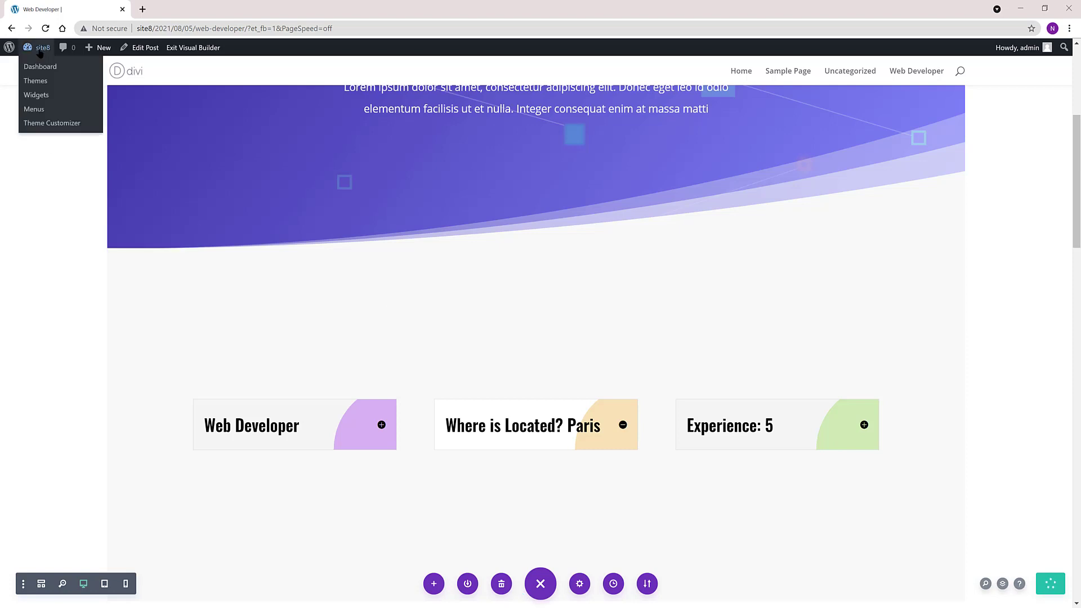
pyautogui.click(47, 66)
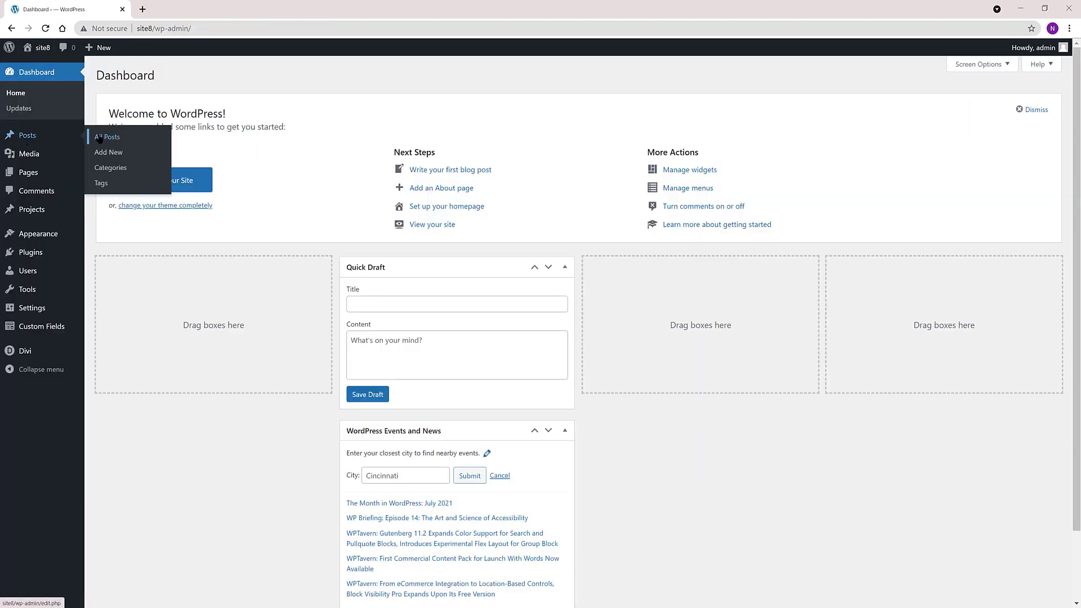
pyautogui.click(99, 139)
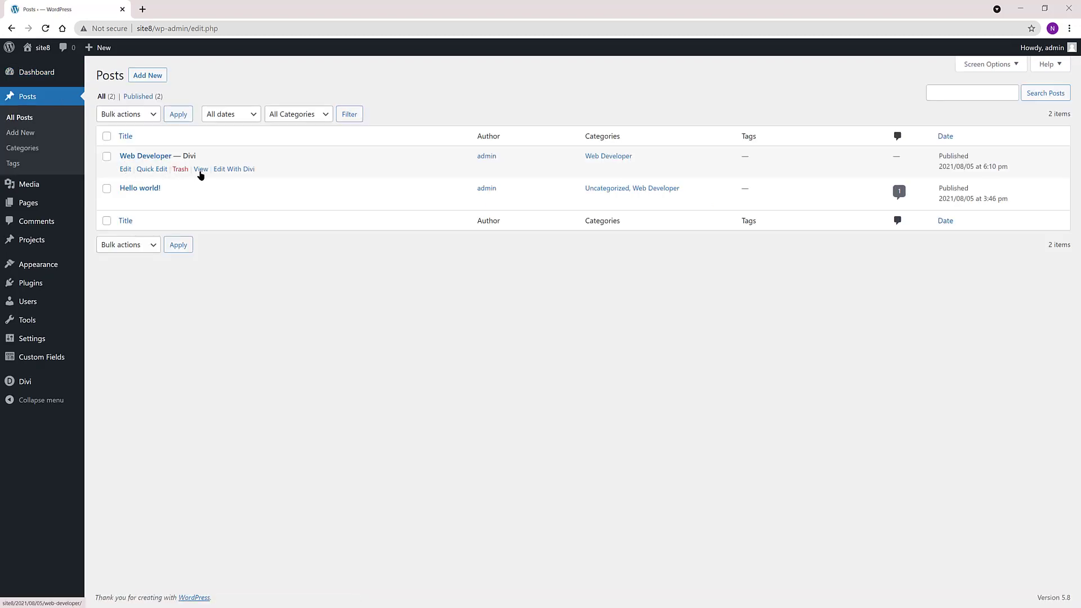
pyautogui.click(201, 170)
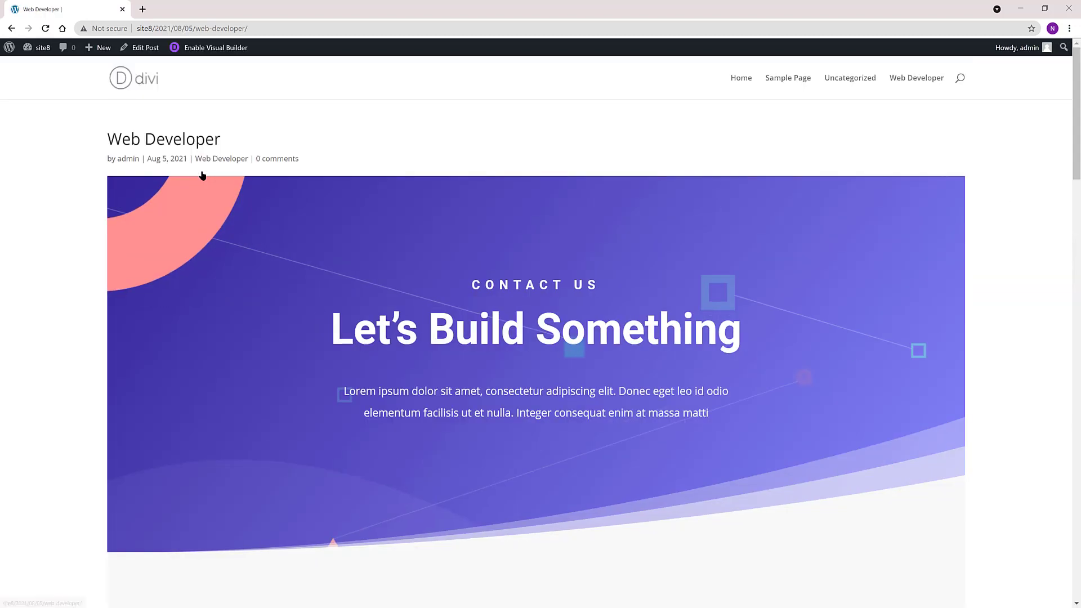
pyautogui.scroll(-6, 434, 210)
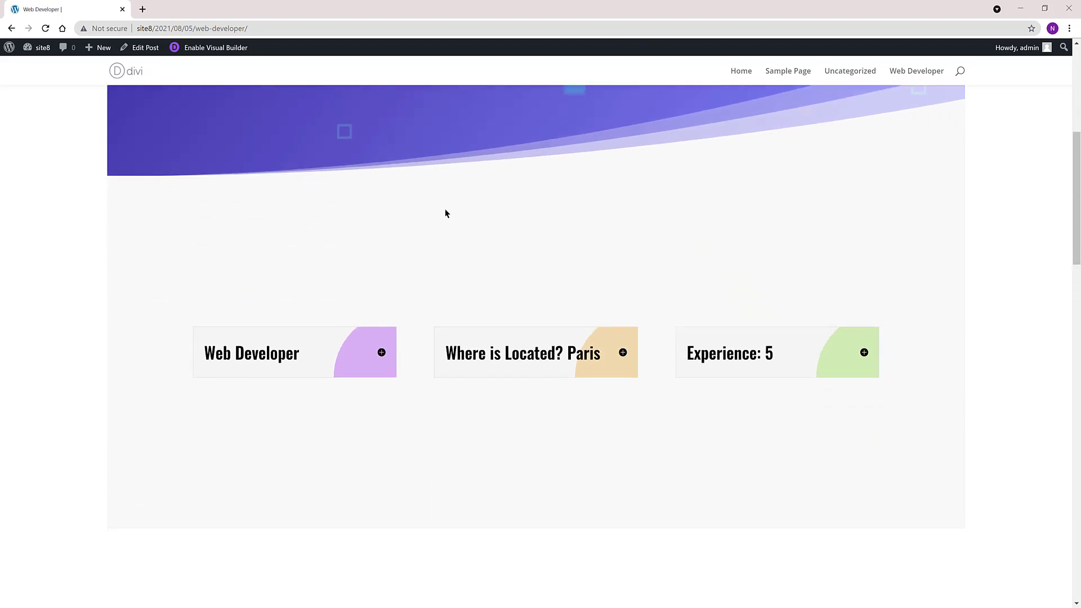
pyautogui.scroll(1, 445, 213)
pyautogui.scroll(-3, 445, 213)
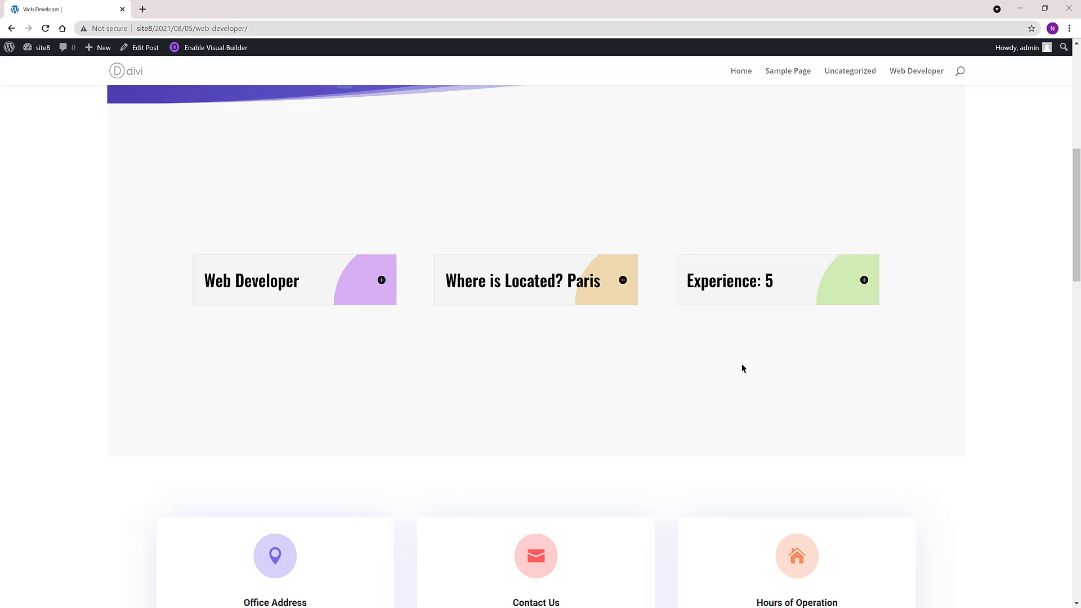
# Step: From All Posts, open the Web Developer post in Divi and scroll to its three coloured toggles
pyautogui.moveTo(44, 48)
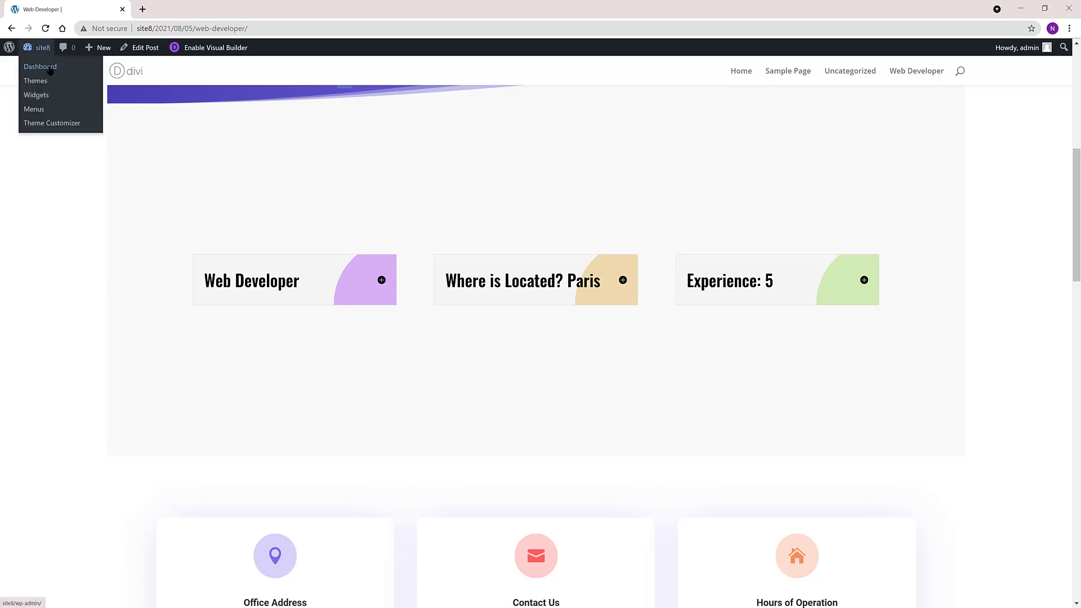
pyautogui.click(49, 69)
pyautogui.moveTo(56, 135)
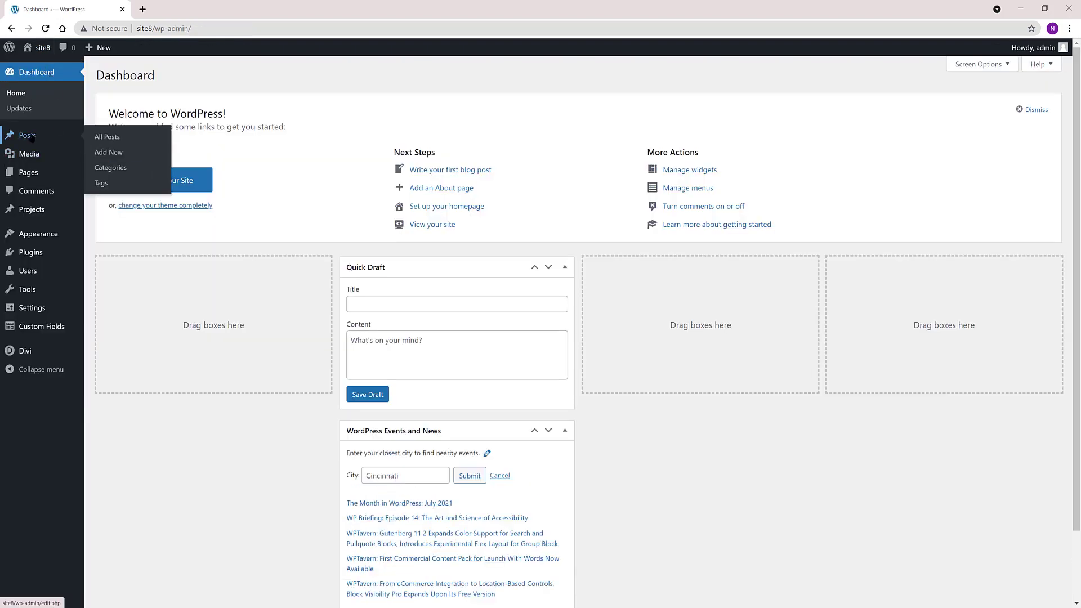
pyautogui.click(108, 136)
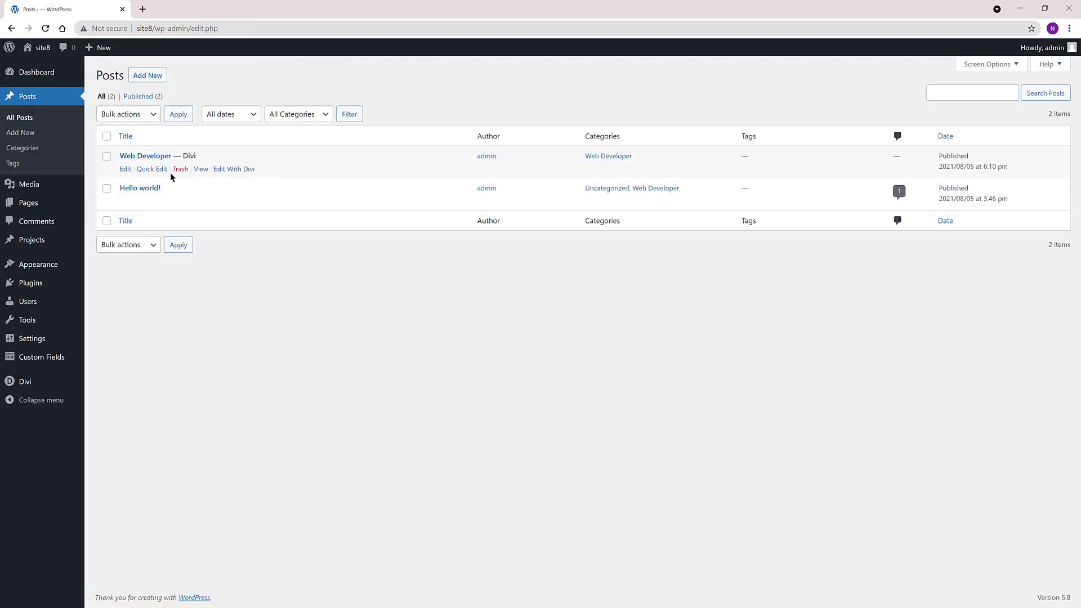
pyautogui.click(236, 170)
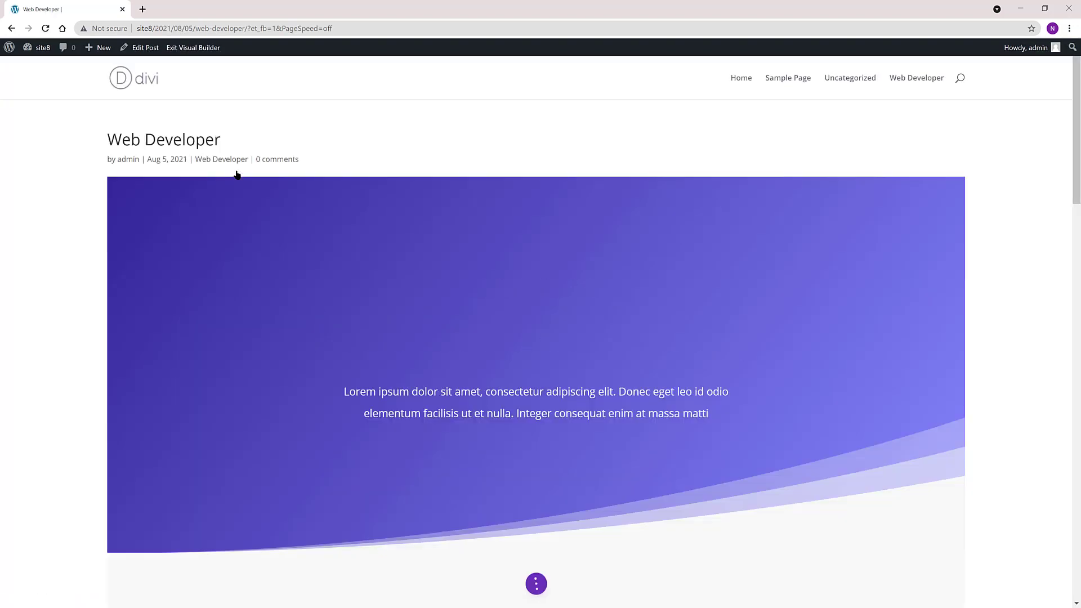
pyautogui.scroll(-10, 460, 185)
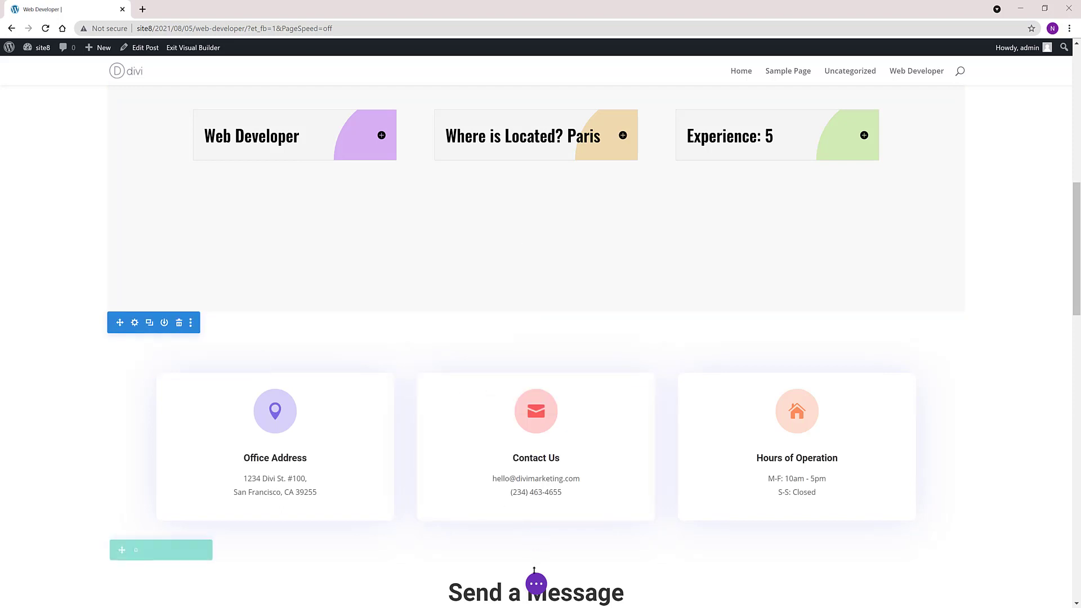
# Step: Save the Web Developer post's current layout to the Divi Library as 'Jobs Info'
pyautogui.click(536, 585)
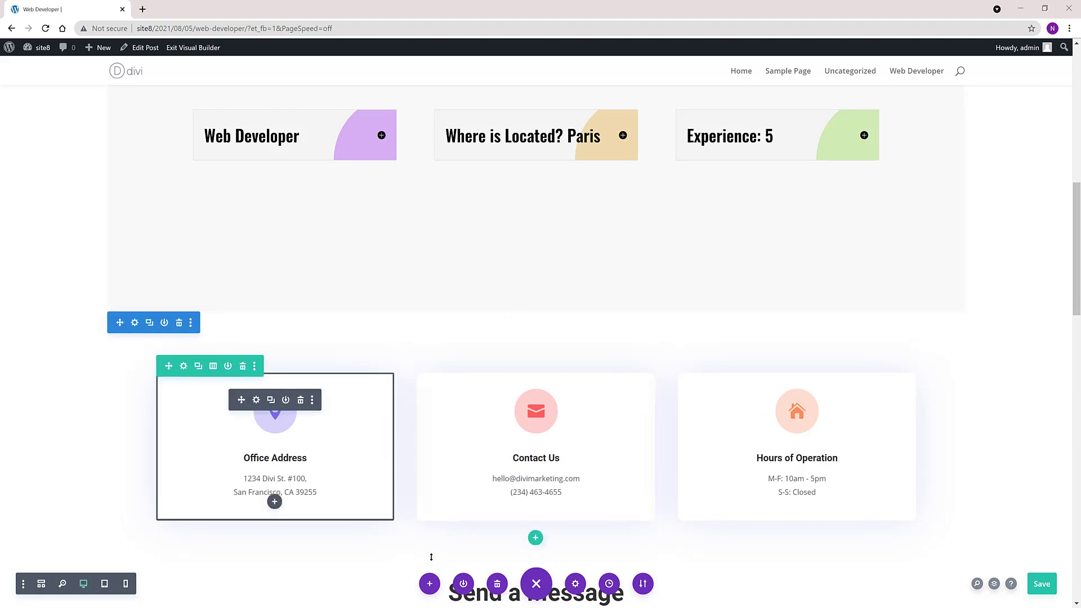
pyautogui.click(463, 584)
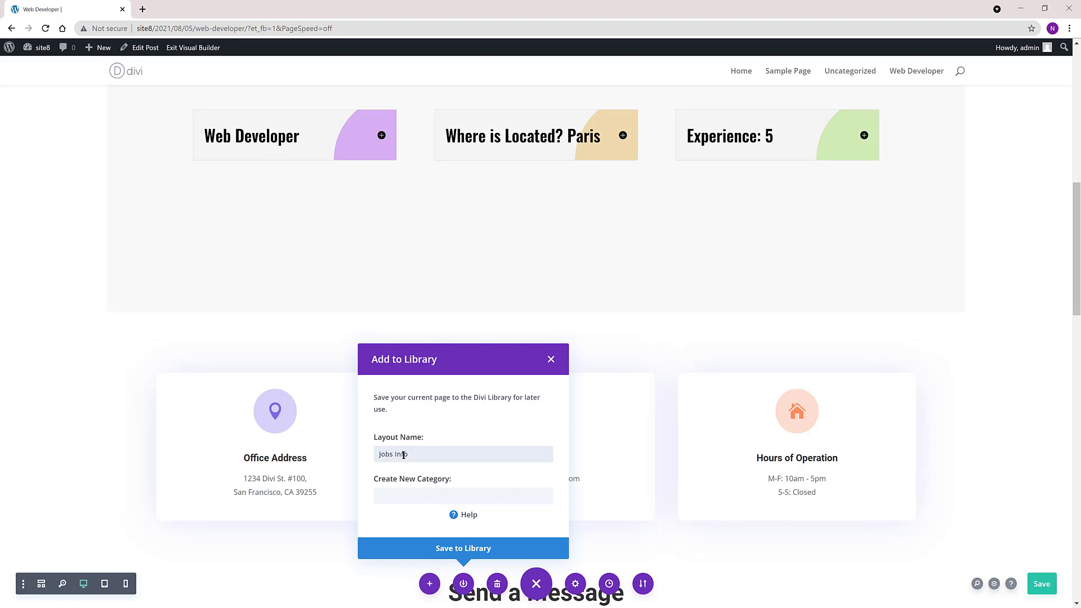
pyautogui.click(468, 549)
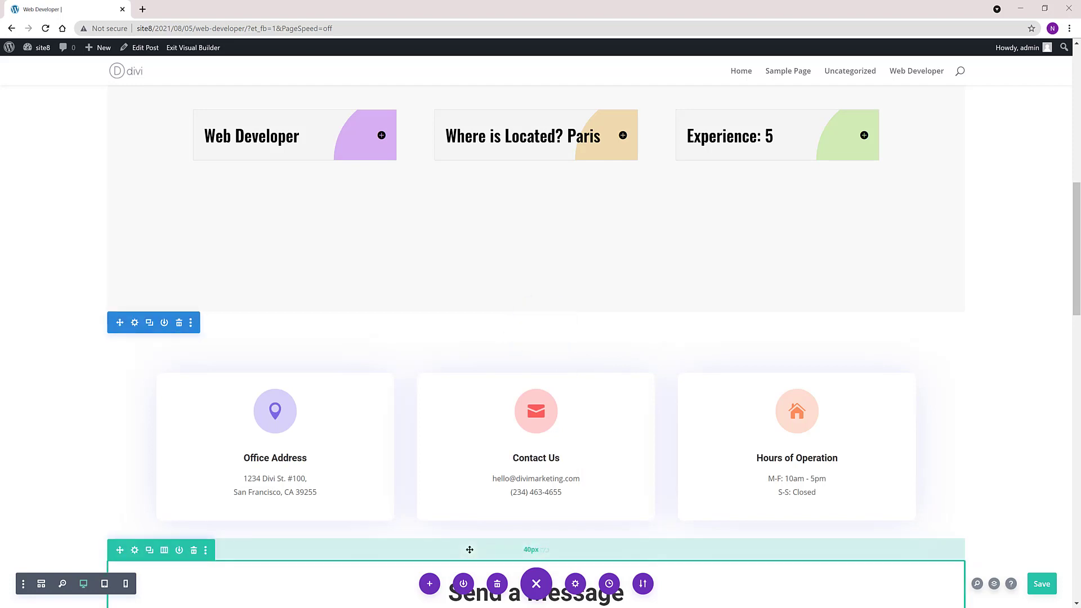
# Step: Save the Web Developer post in the builder, then start a new post via Posts > Add New
pyautogui.click(1038, 586)
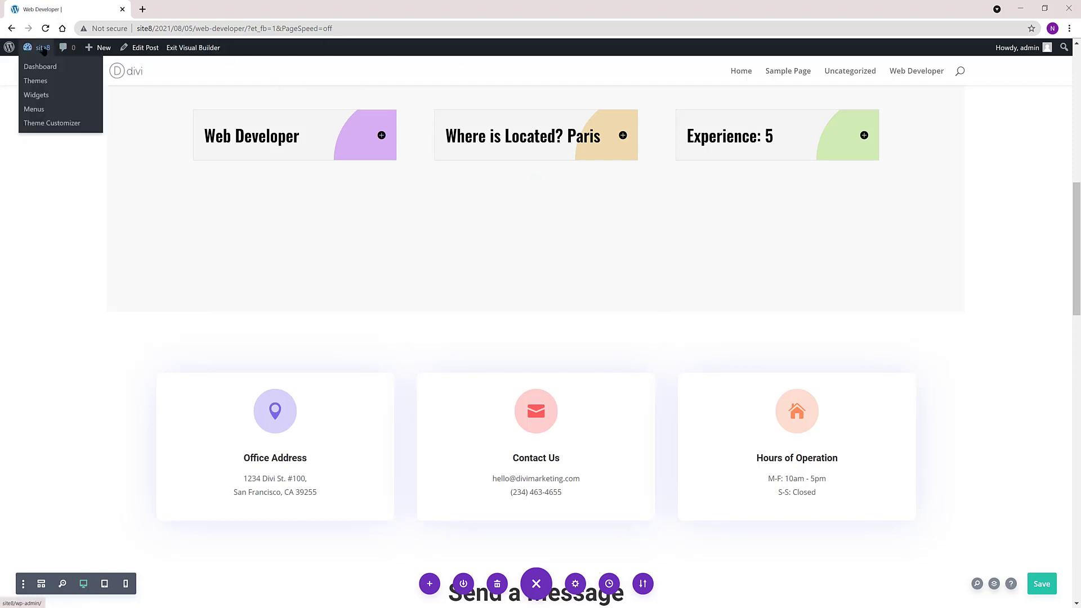
pyautogui.click(40, 66)
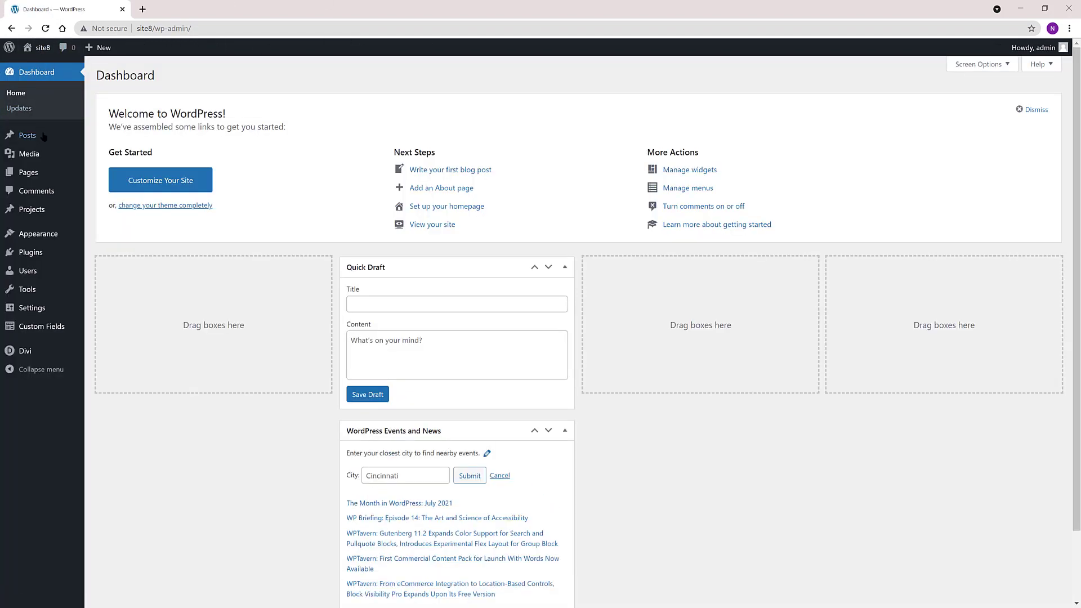
pyautogui.moveTo(34, 137)
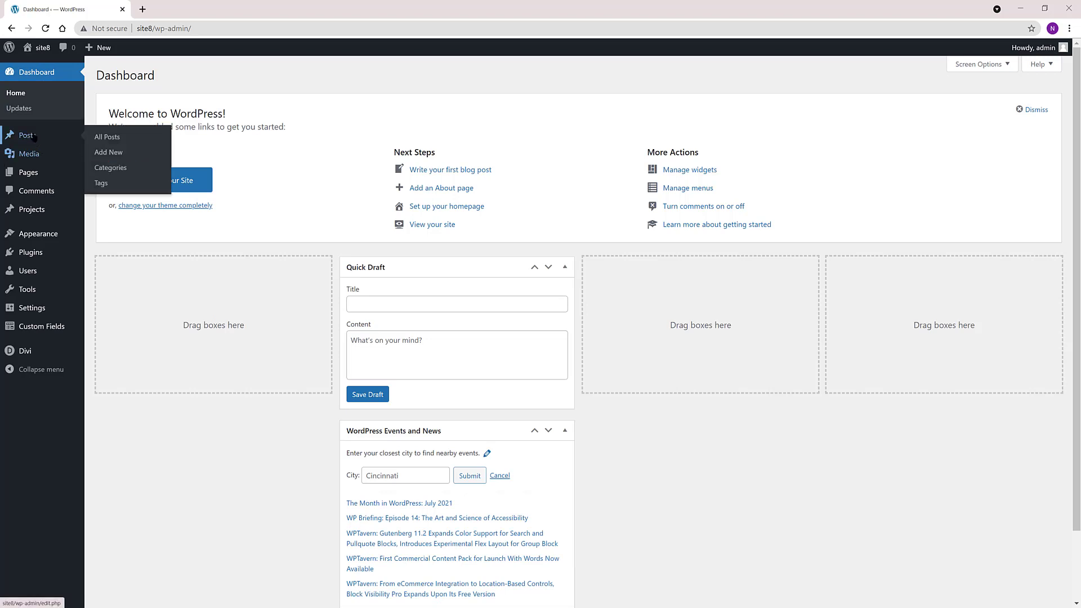
pyautogui.click(114, 154)
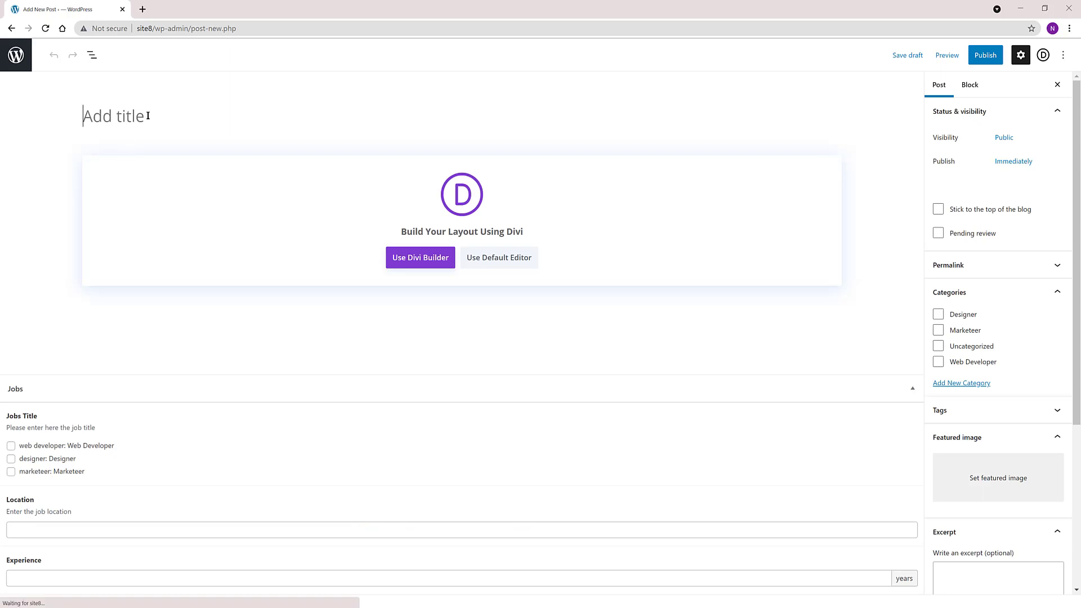
# Step: Title the new post 'Dynamic Section', set Page Layout to No Sidebar, and switch to the Divi Builder
pyautogui.write('Dynam')
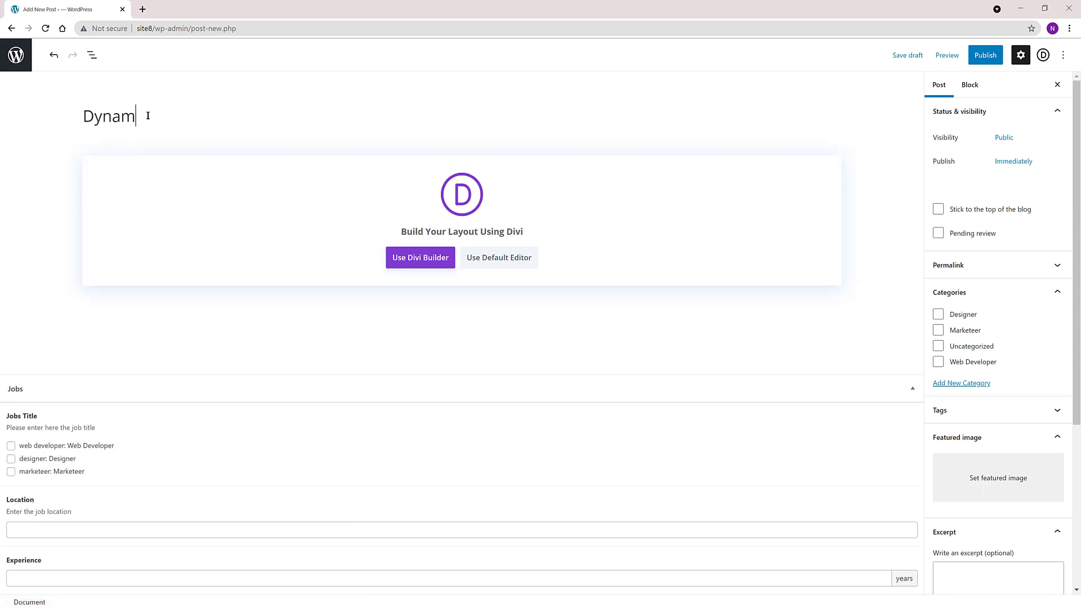
pyautogui.write('ic Section')
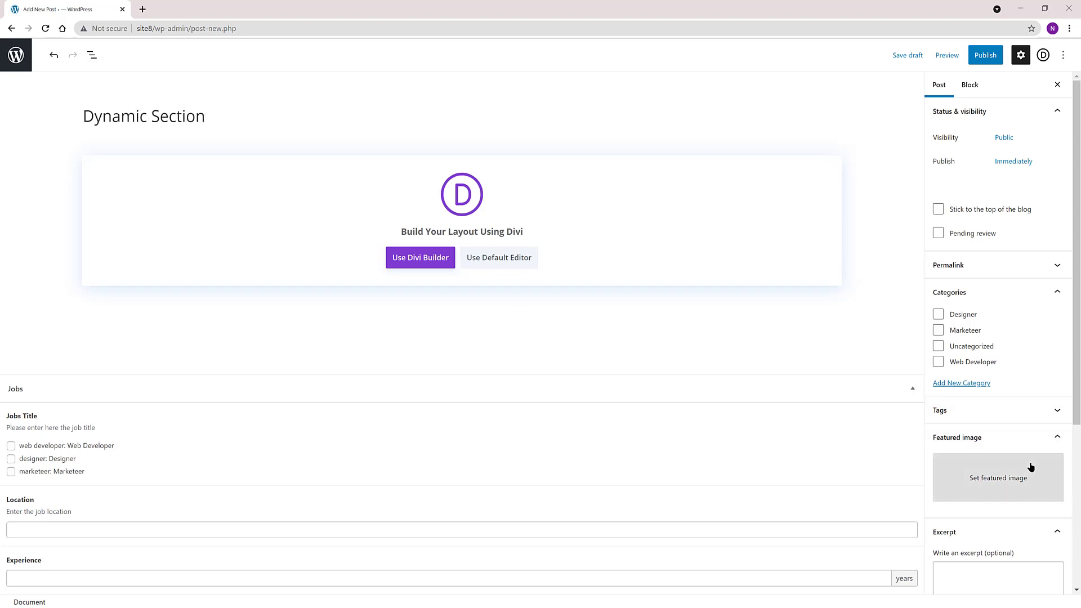
pyautogui.scroll(-1, 1031, 468)
pyautogui.scroll(-1, 1031, 466)
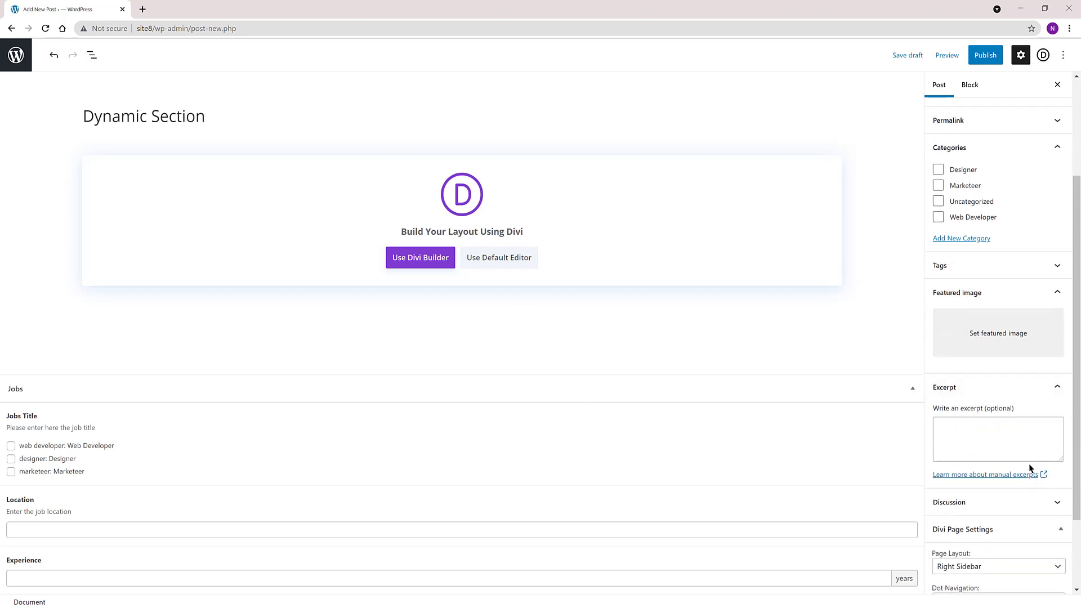
pyautogui.click(991, 572)
pyautogui.click(977, 604)
pyautogui.scroll(-1, 992, 516)
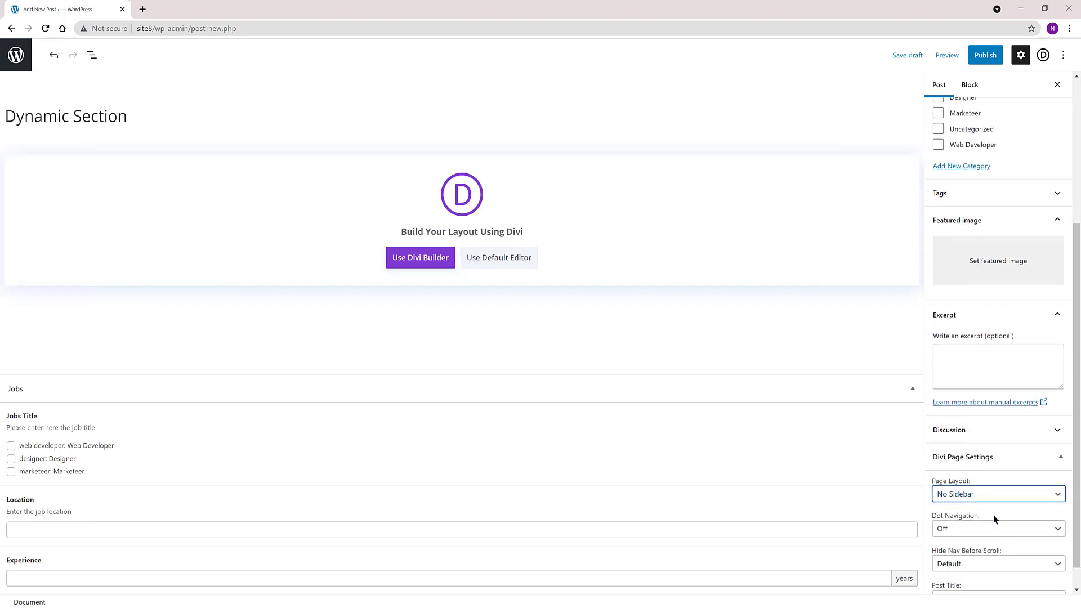
pyautogui.scroll(-1, 951, 481)
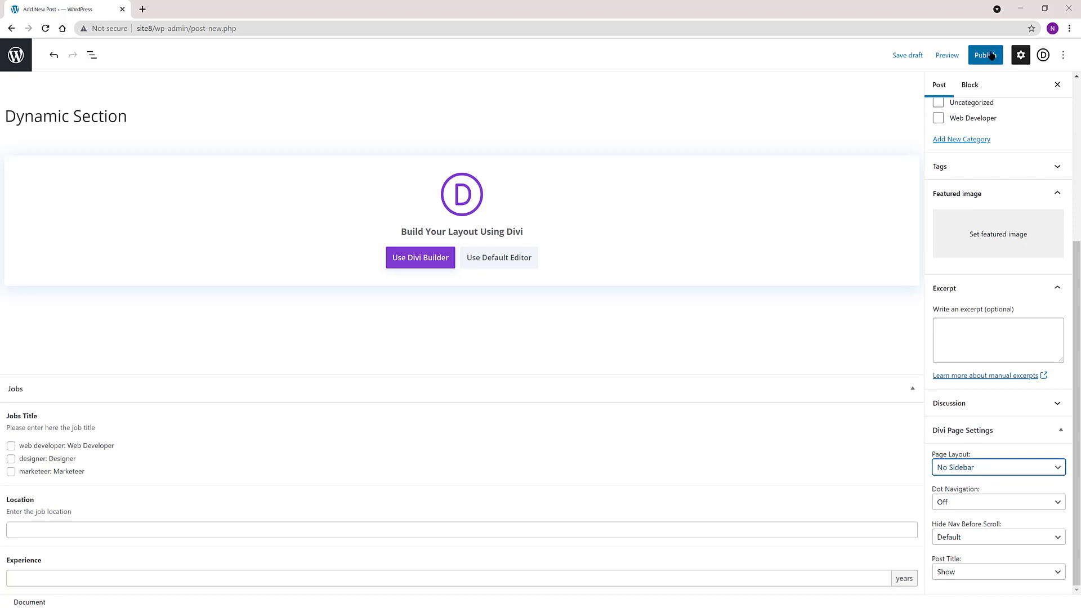
pyautogui.click(428, 263)
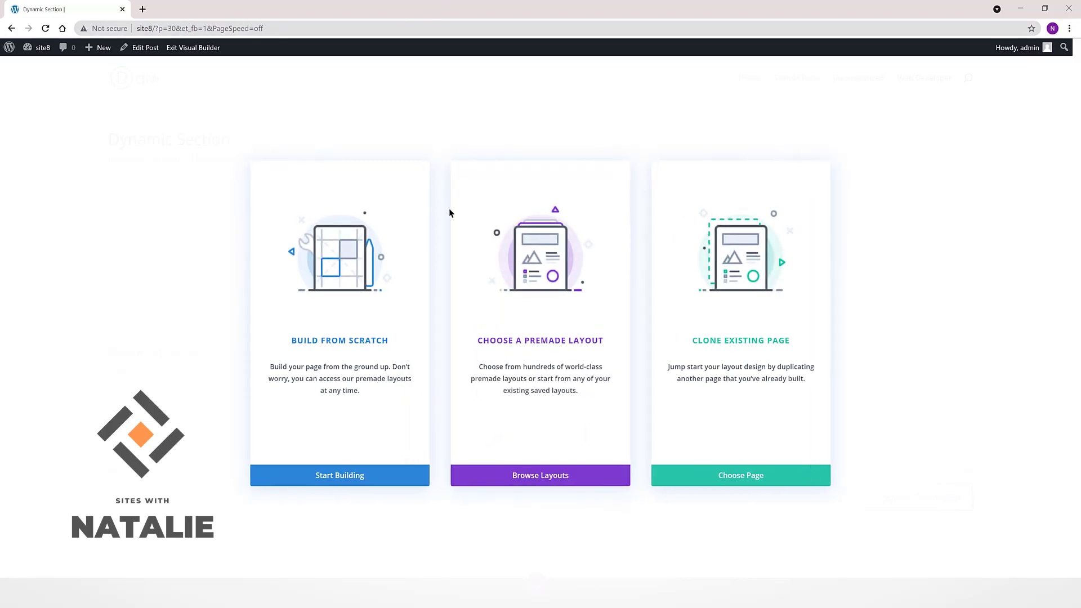
# Step: Search the premade layouts for 'digital' and open the Digital Marketing Landing Page details
pyautogui.click(557, 473)
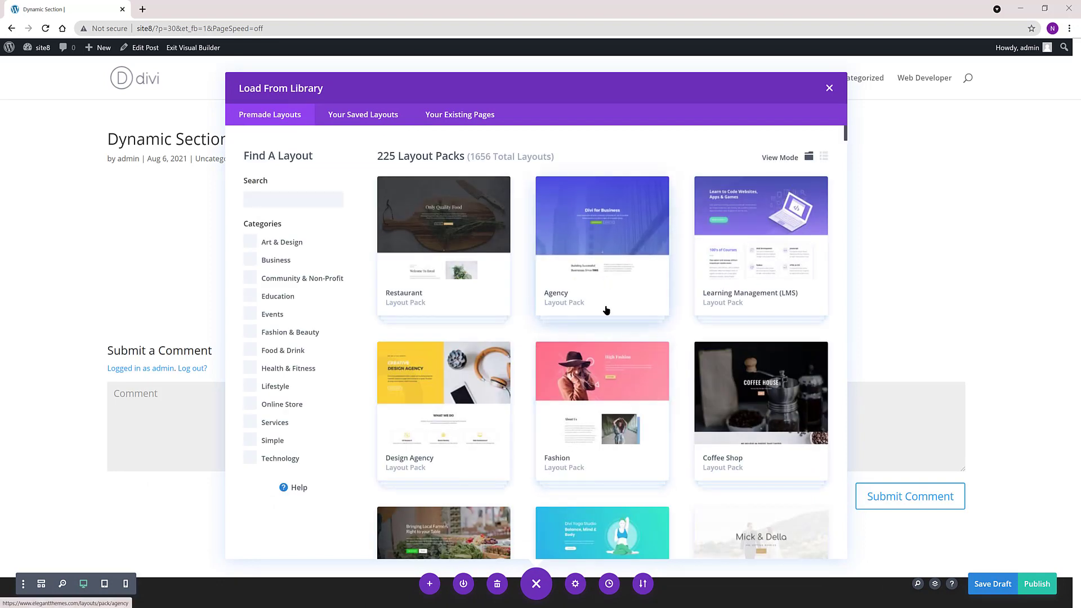
pyautogui.scroll(-3, 606, 310)
pyautogui.click(277, 197)
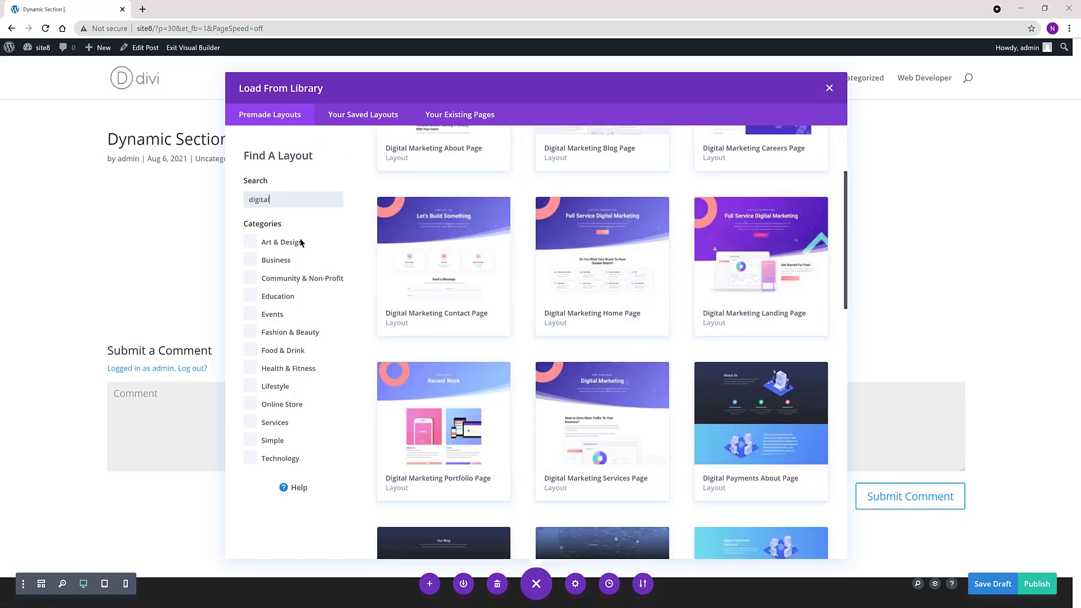
pyautogui.click(779, 256)
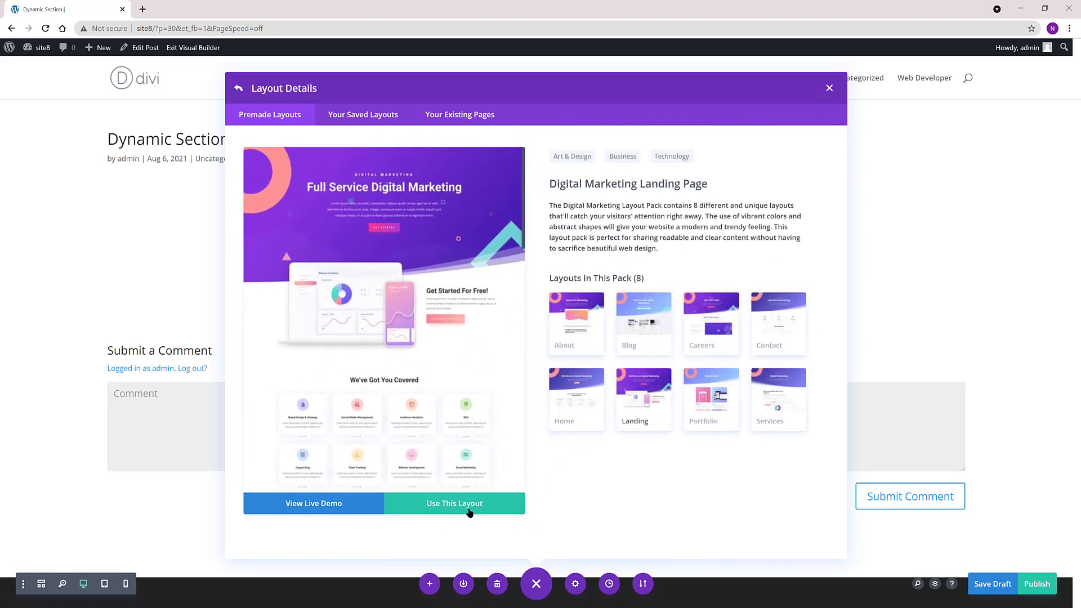
# Step: Apply the Digital Marketing Landing Page layout, look it over, and publish the Dynamic Section post
pyautogui.click(470, 511)
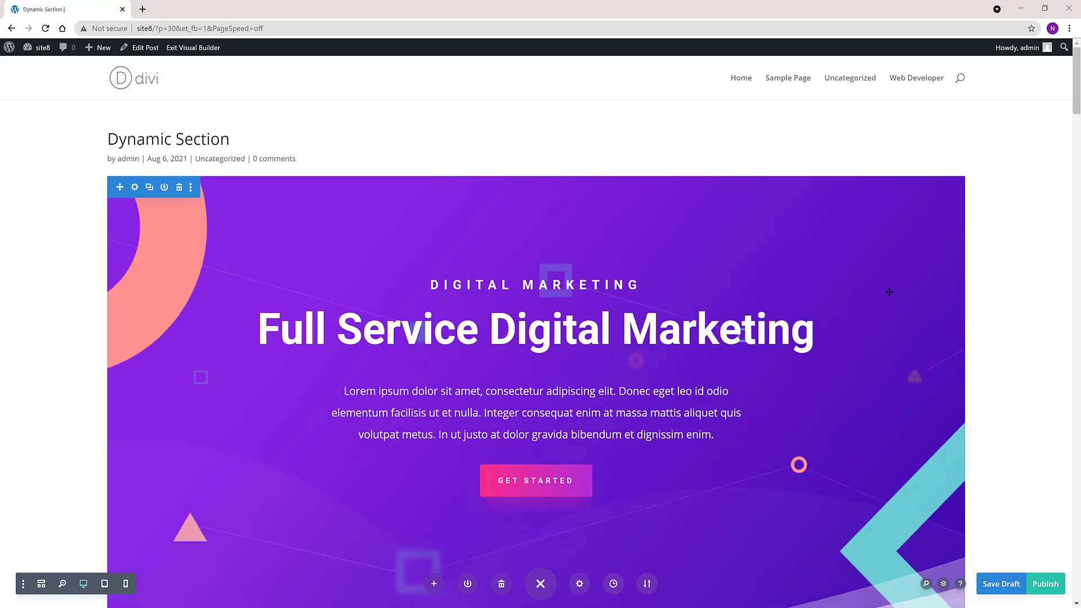
pyautogui.scroll(-6, 887, 306)
pyautogui.scroll(-10, 883, 290)
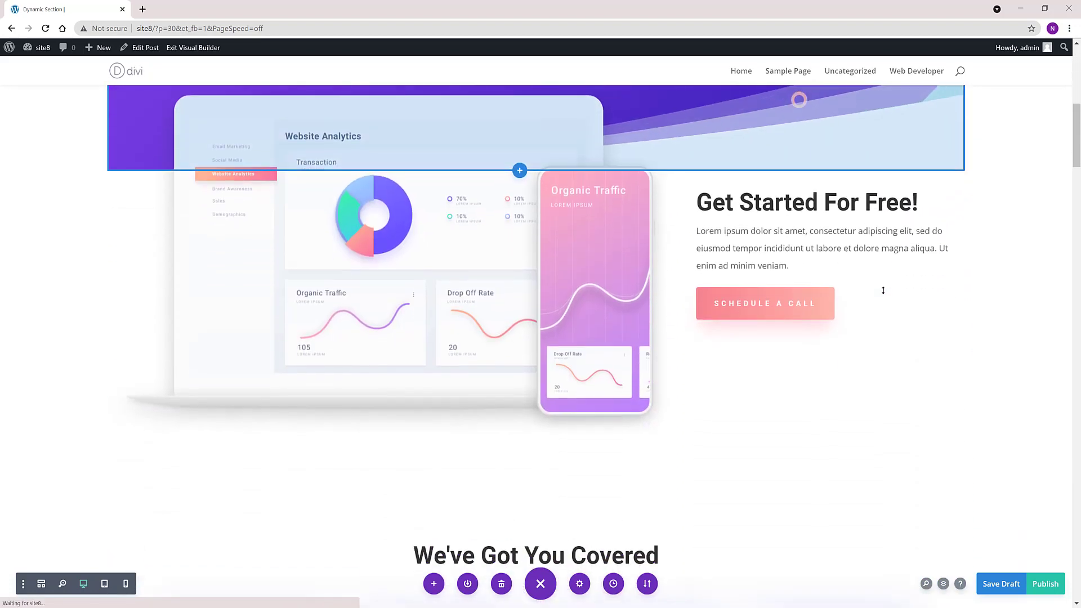
pyautogui.scroll(-4, 883, 290)
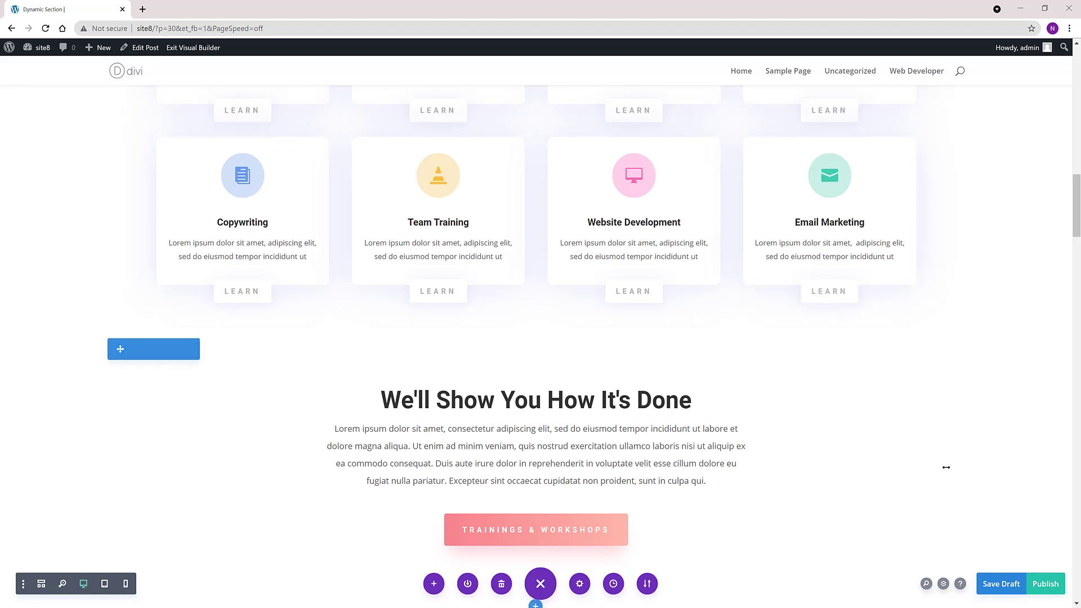
pyautogui.click(1049, 584)
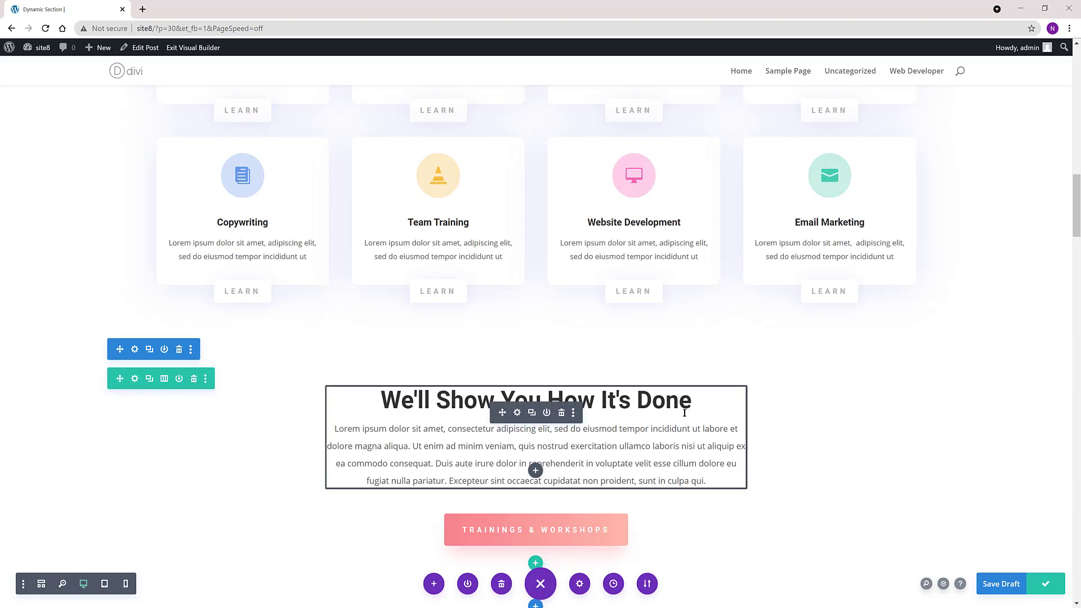
pyautogui.scroll(2, 659, 348)
pyautogui.scroll(6, 660, 351)
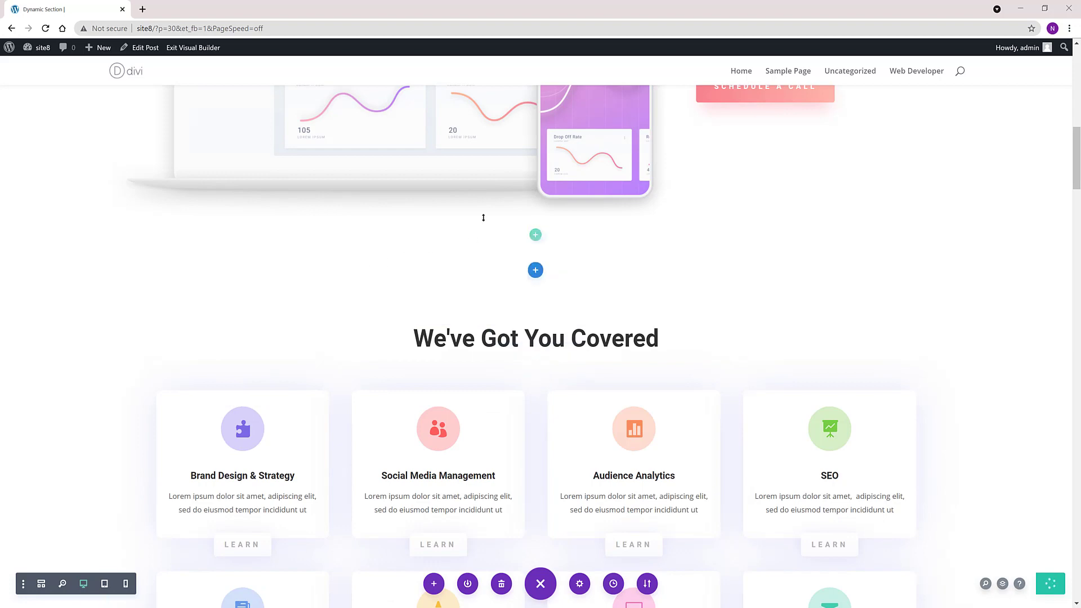
# Step: Load the saved Jobs Info layout from Your Saved Layouts into the post and save it
pyautogui.click(435, 584)
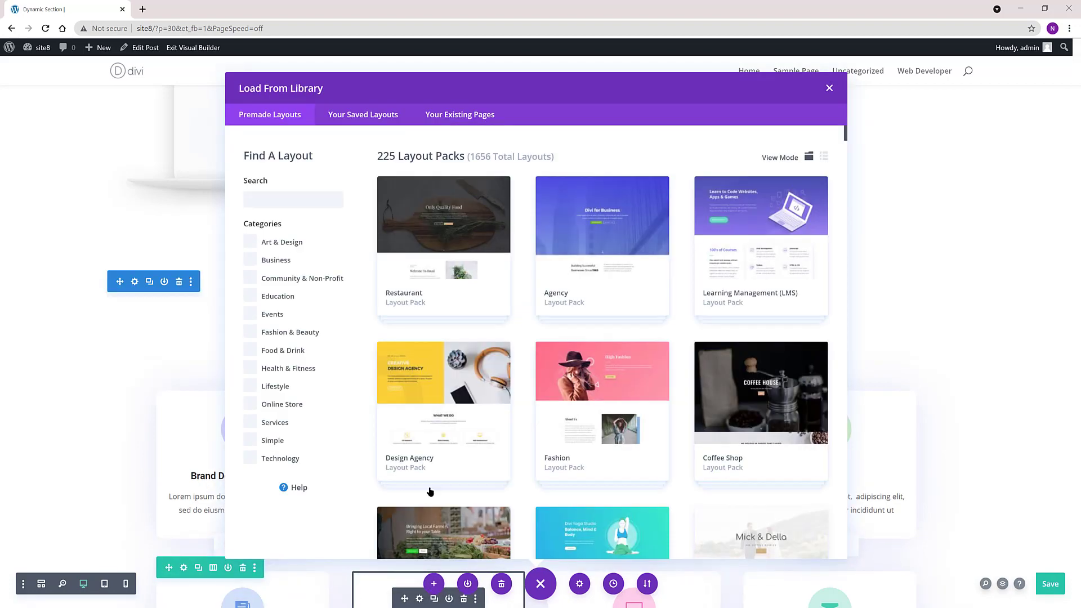
pyautogui.click(362, 116)
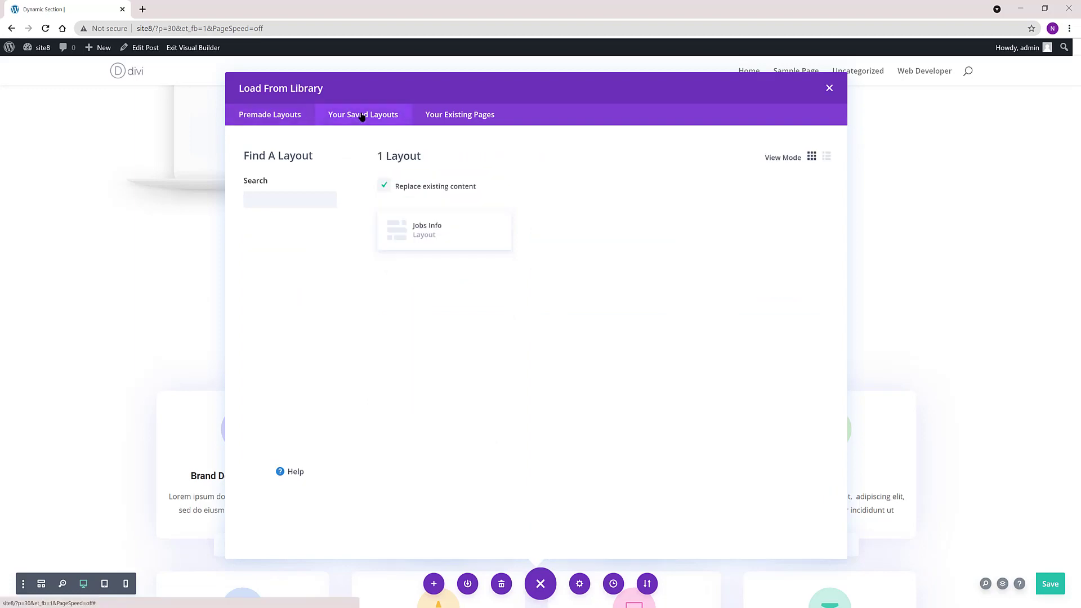
pyautogui.click(420, 234)
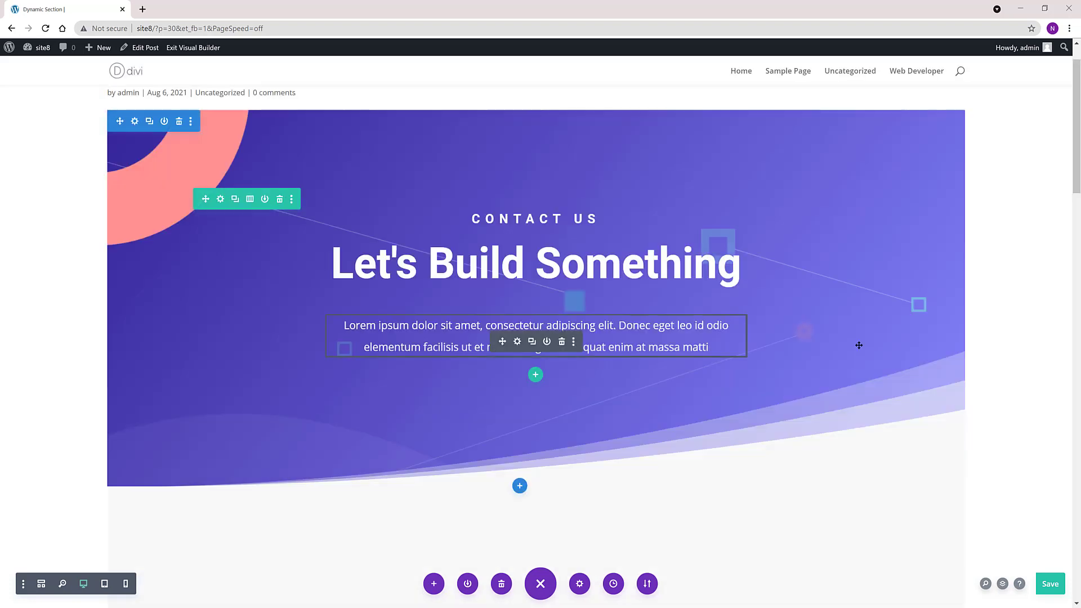
pyautogui.scroll(-5, 845, 473)
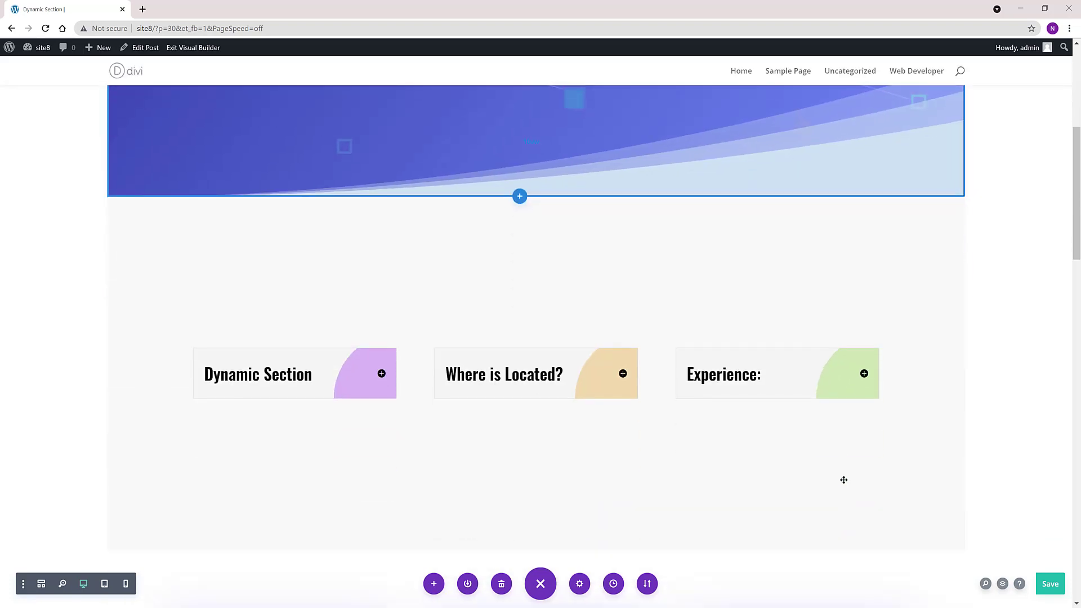
pyautogui.scroll(-3, 676, 422)
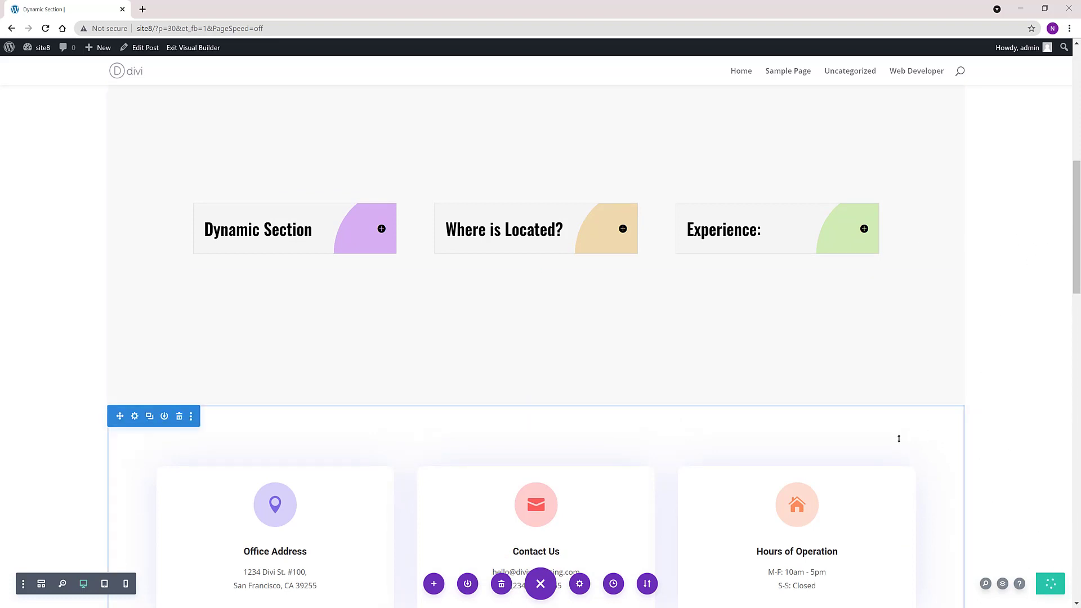
pyautogui.scroll(-8, 899, 439)
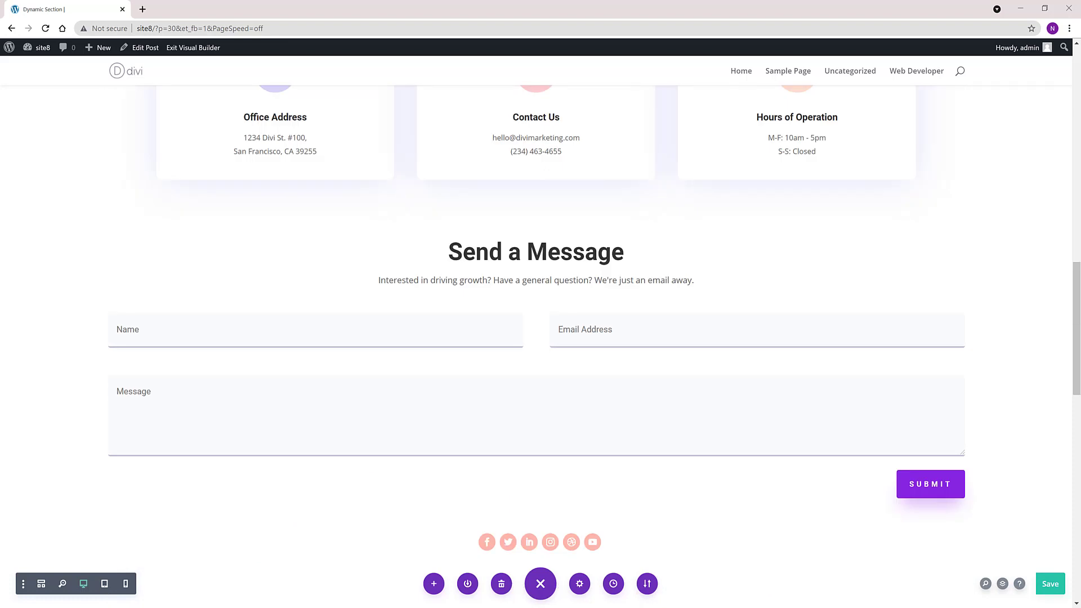
pyautogui.click(1051, 584)
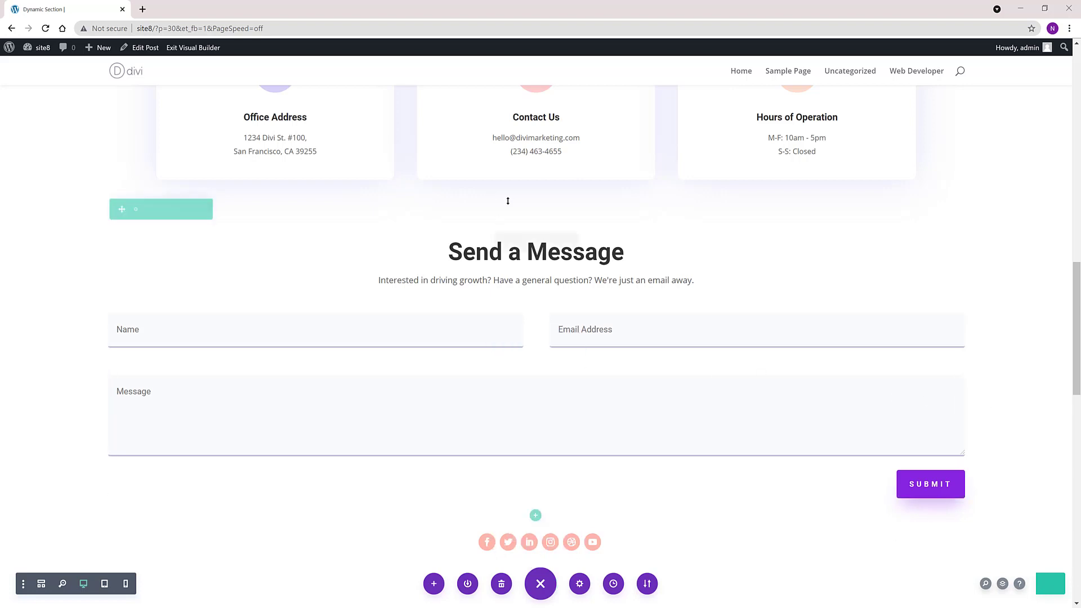
# Step: Close the builder and look over the published Web Developer post on the site
pyautogui.click(1075, 4)
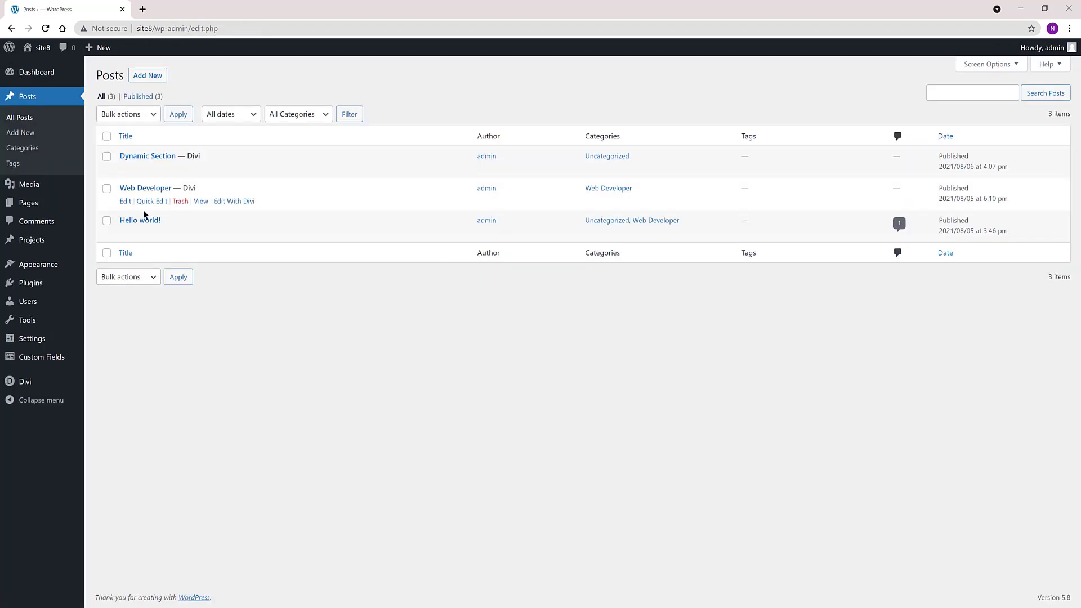
pyautogui.click(201, 202)
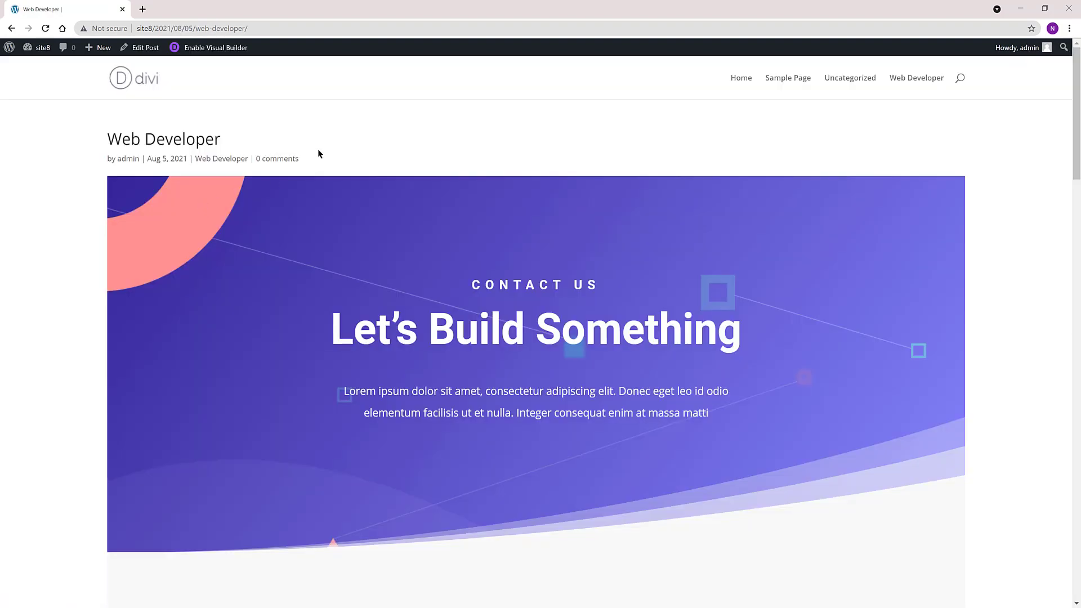
pyautogui.scroll(-6, 380, 123)
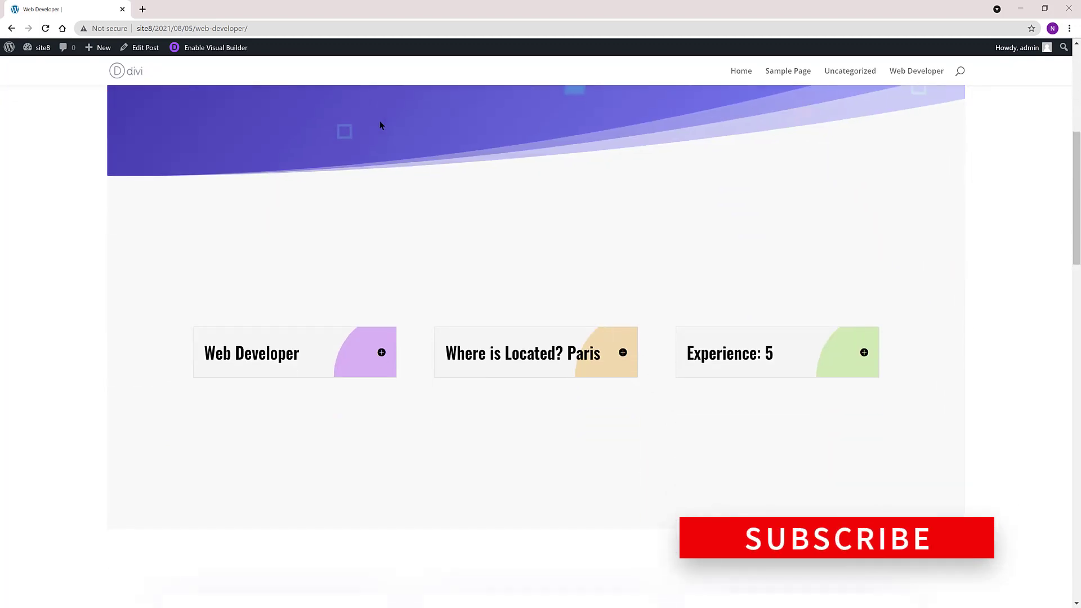
pyautogui.scroll(-4, 380, 122)
pyautogui.scroll(10, 380, 128)
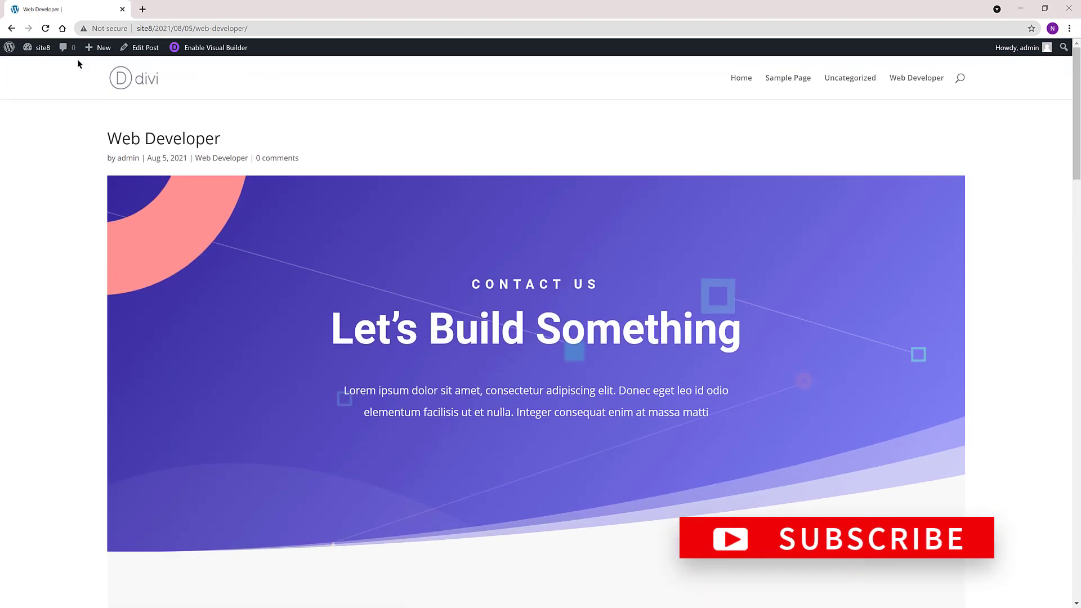
# Step: Return to the admin Posts > All Posts list via the site8 dashboard
pyautogui.moveTo(39, 48)
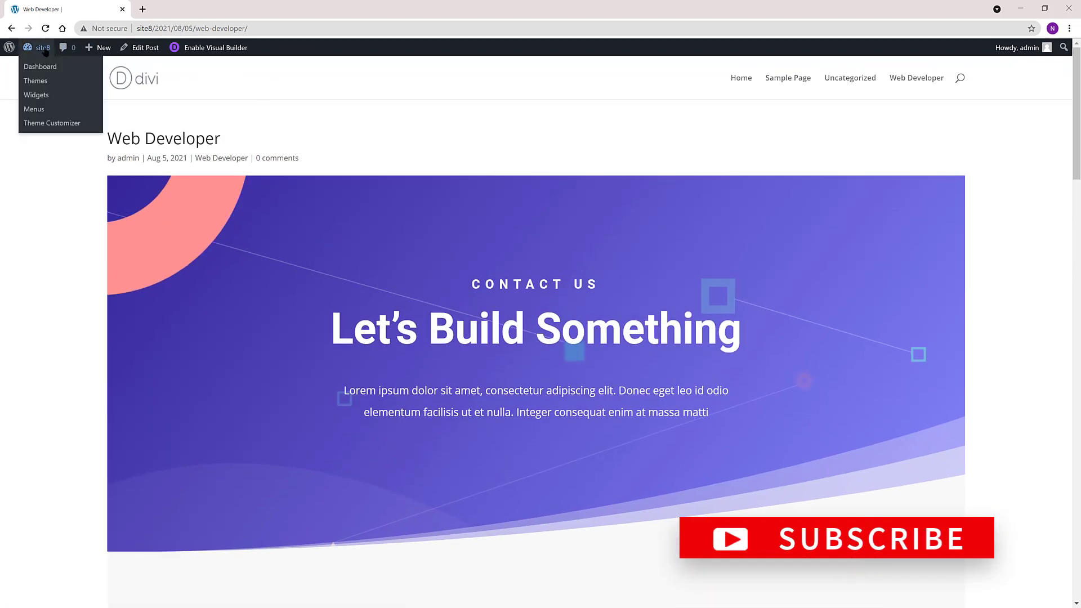
pyautogui.click(45, 67)
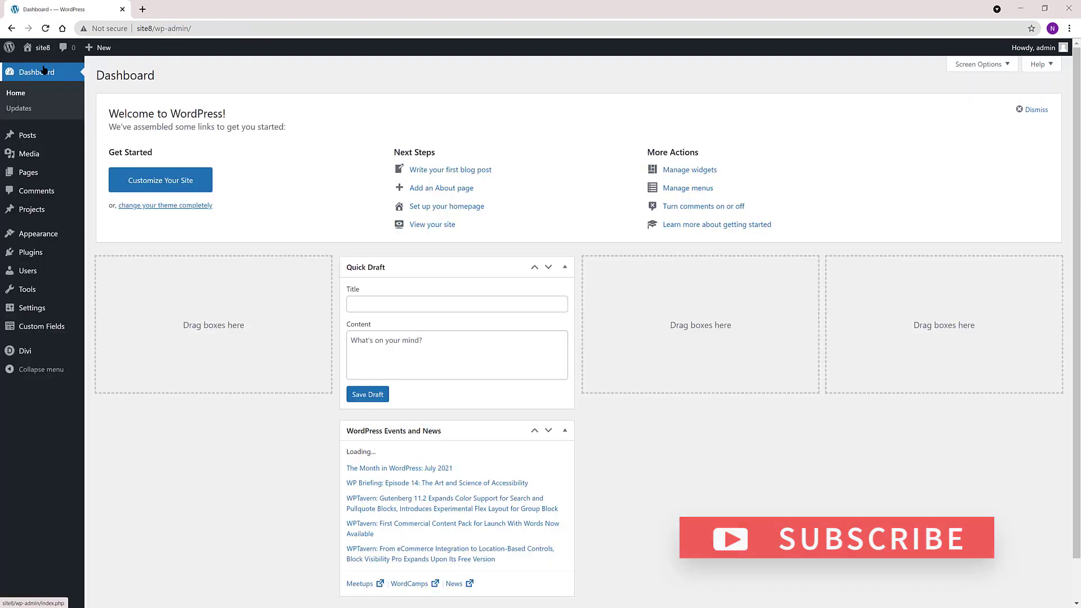
pyautogui.moveTo(43, 139)
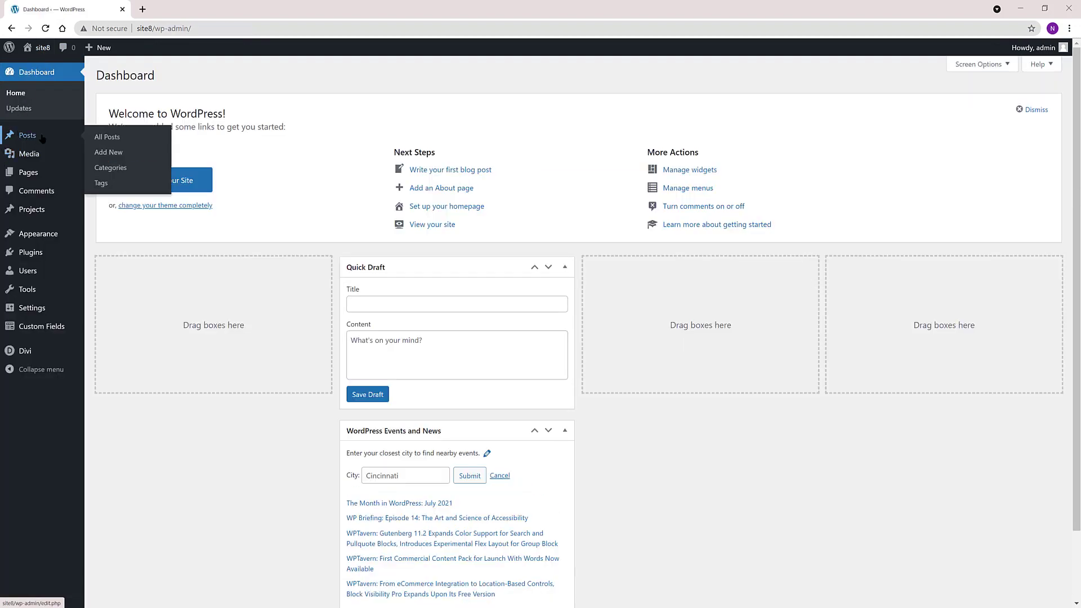
pyautogui.click(107, 137)
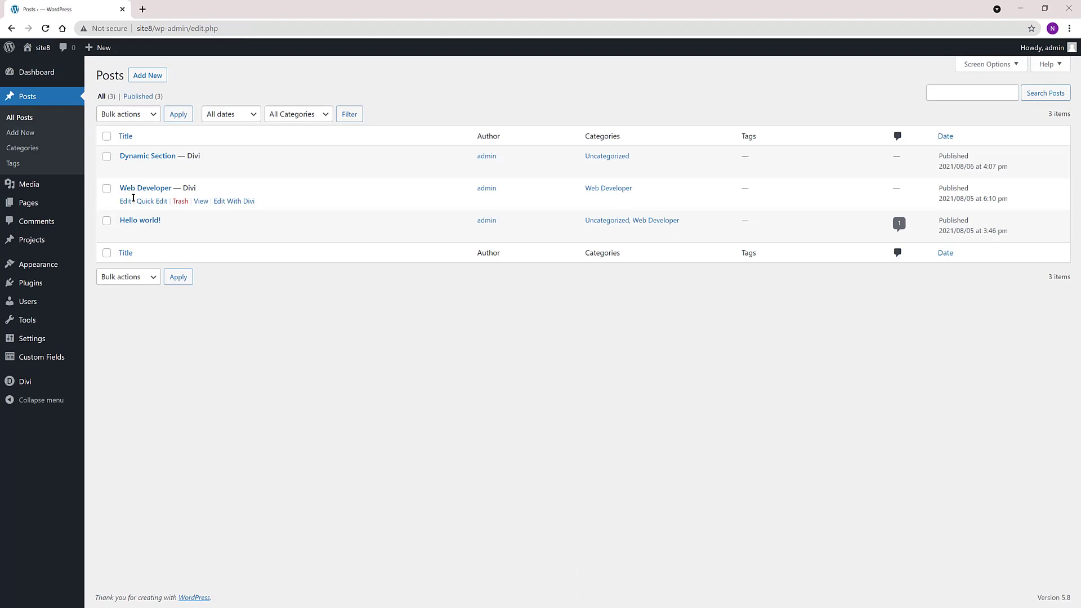
# Step: Open Dynamic Section on the live site and scroll past its toggles and contact form to the footer
pyautogui.click(201, 170)
pyautogui.scroll(-9, 520, 153)
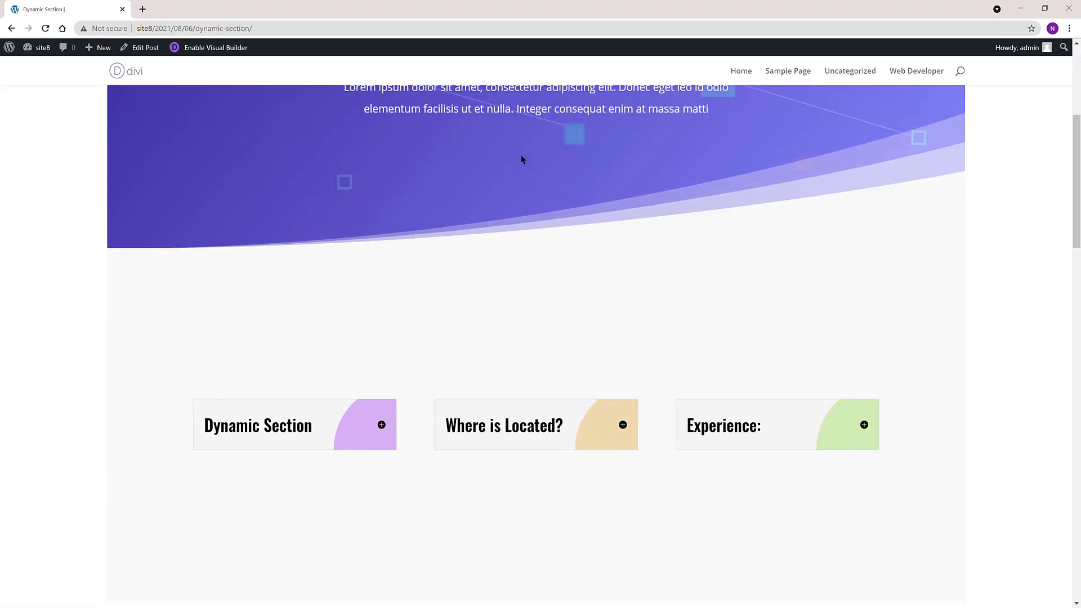
pyautogui.scroll(-8, 477, 153)
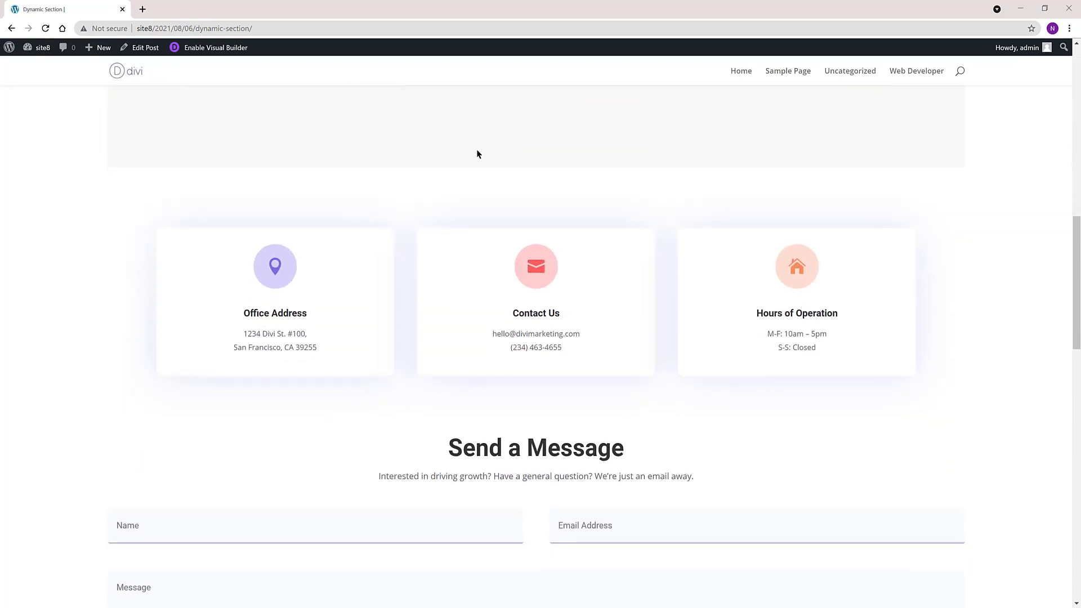
pyautogui.scroll(-12, 477, 151)
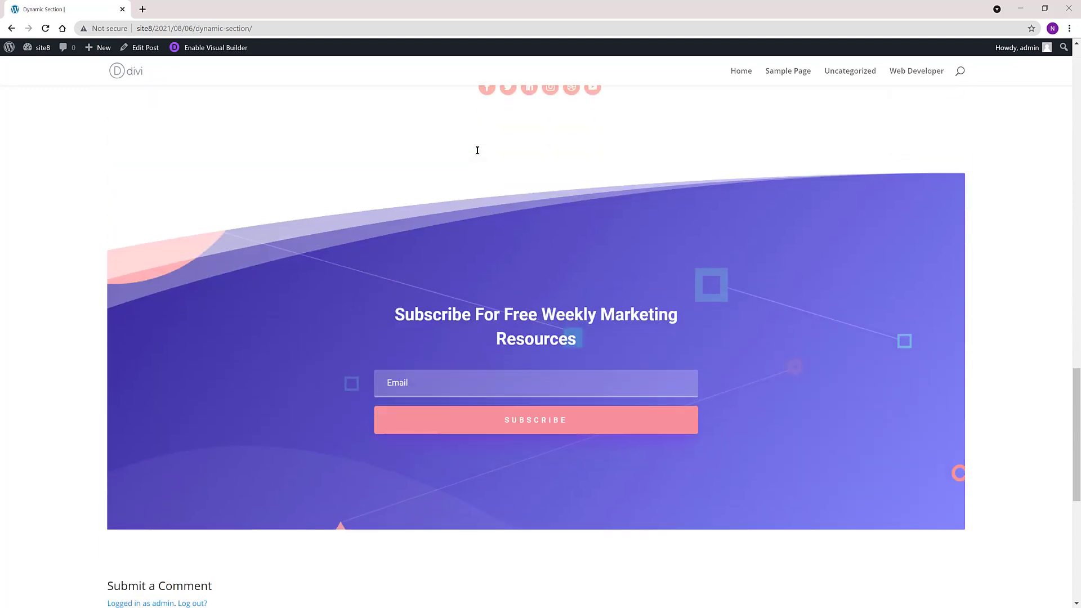
pyautogui.scroll(-4, 476, 152)
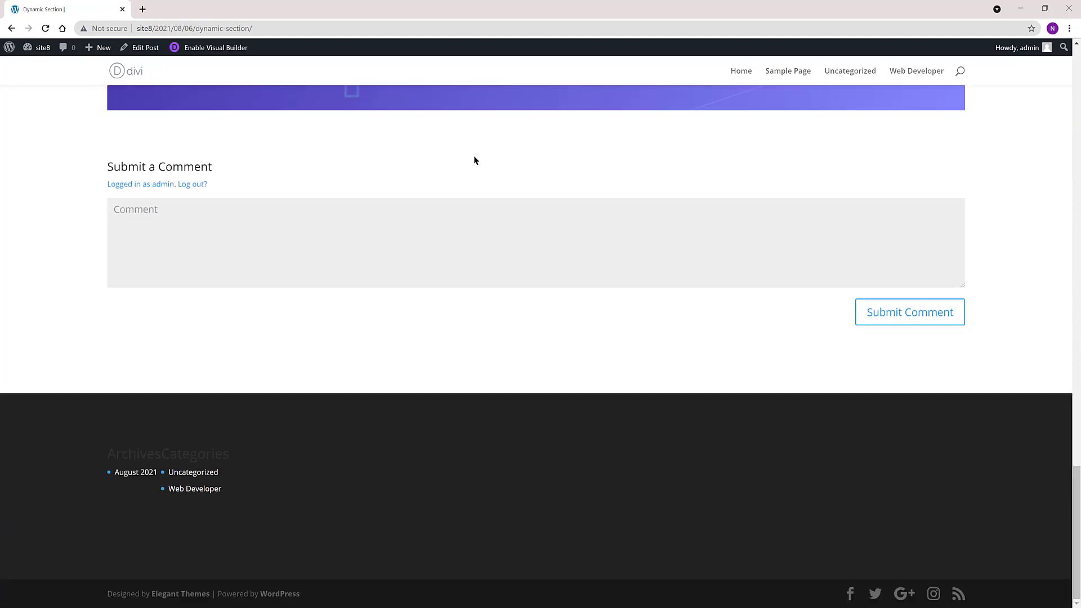